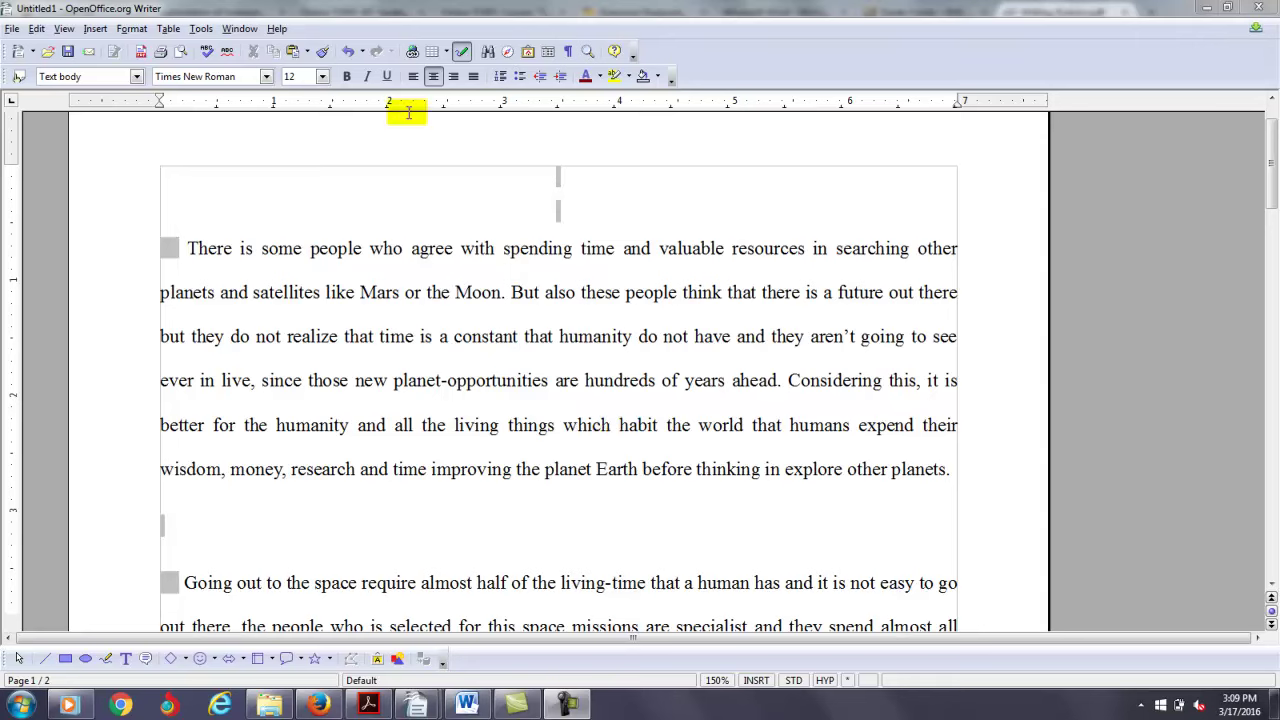
Select the entire essay and check its word count.
left_click_drag(178, 237, 623, 262)
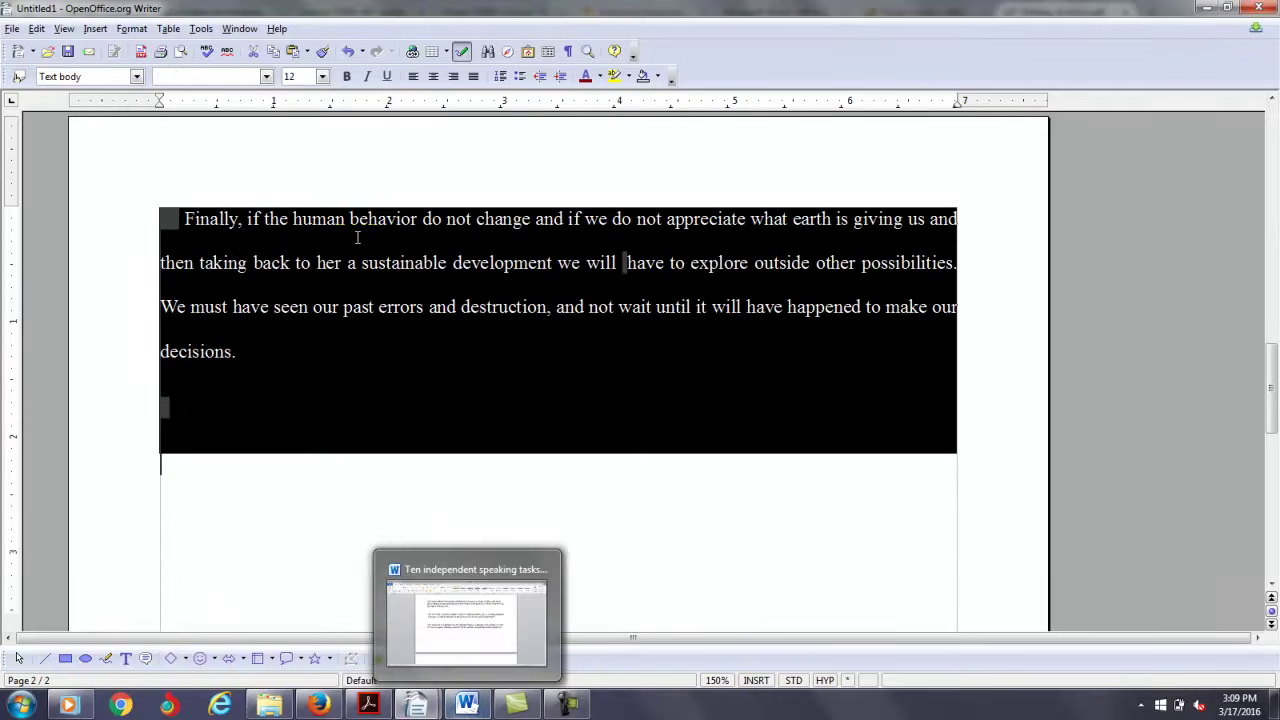
left_click(203, 28)
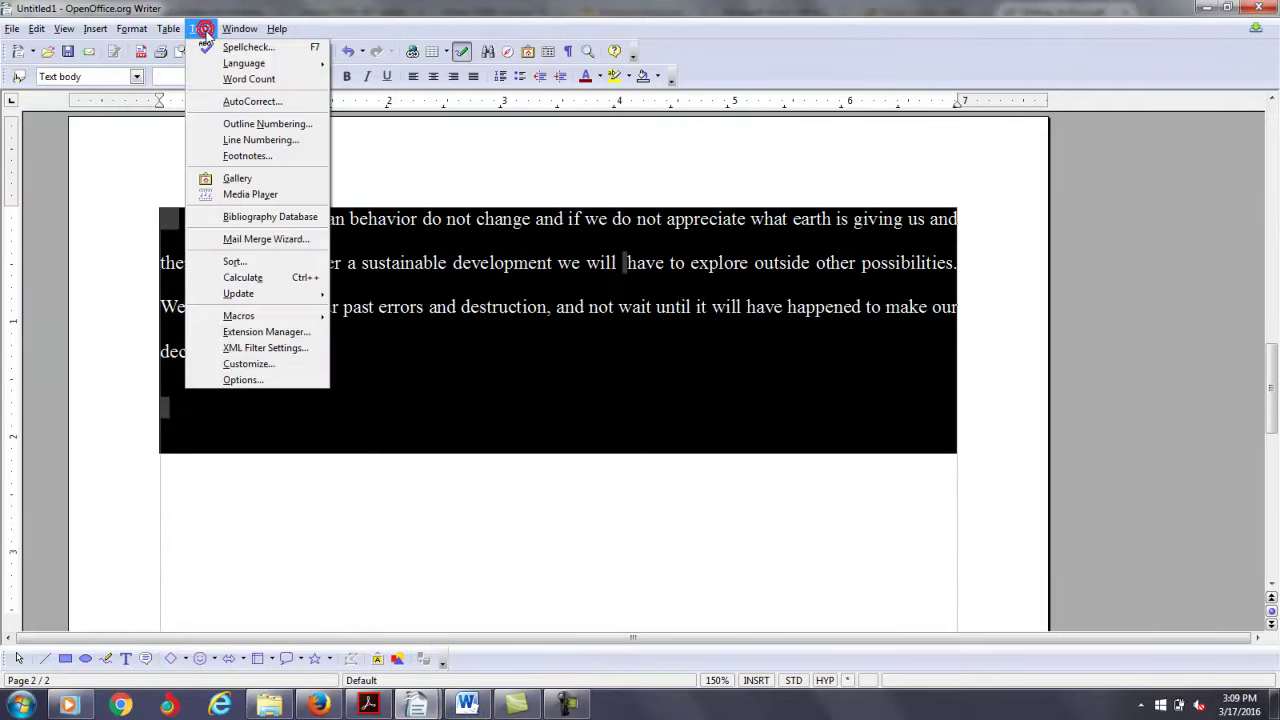
left_click(240, 79)
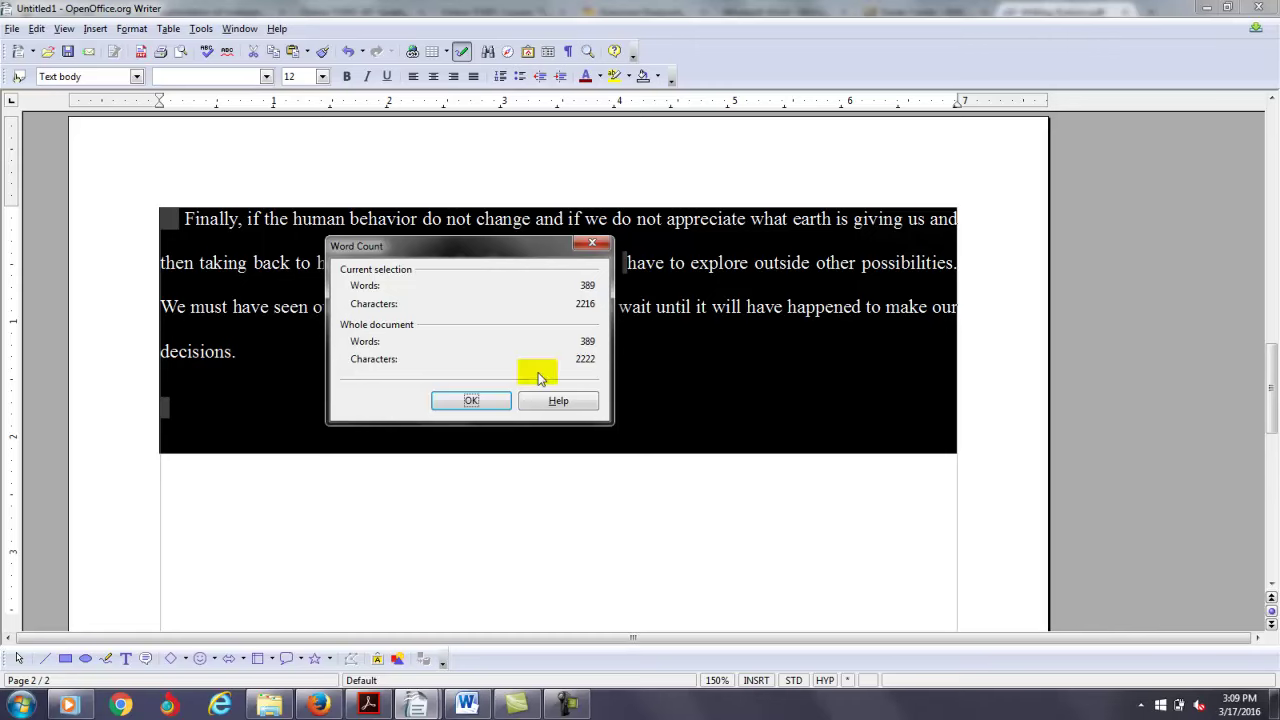
left_click(483, 397)
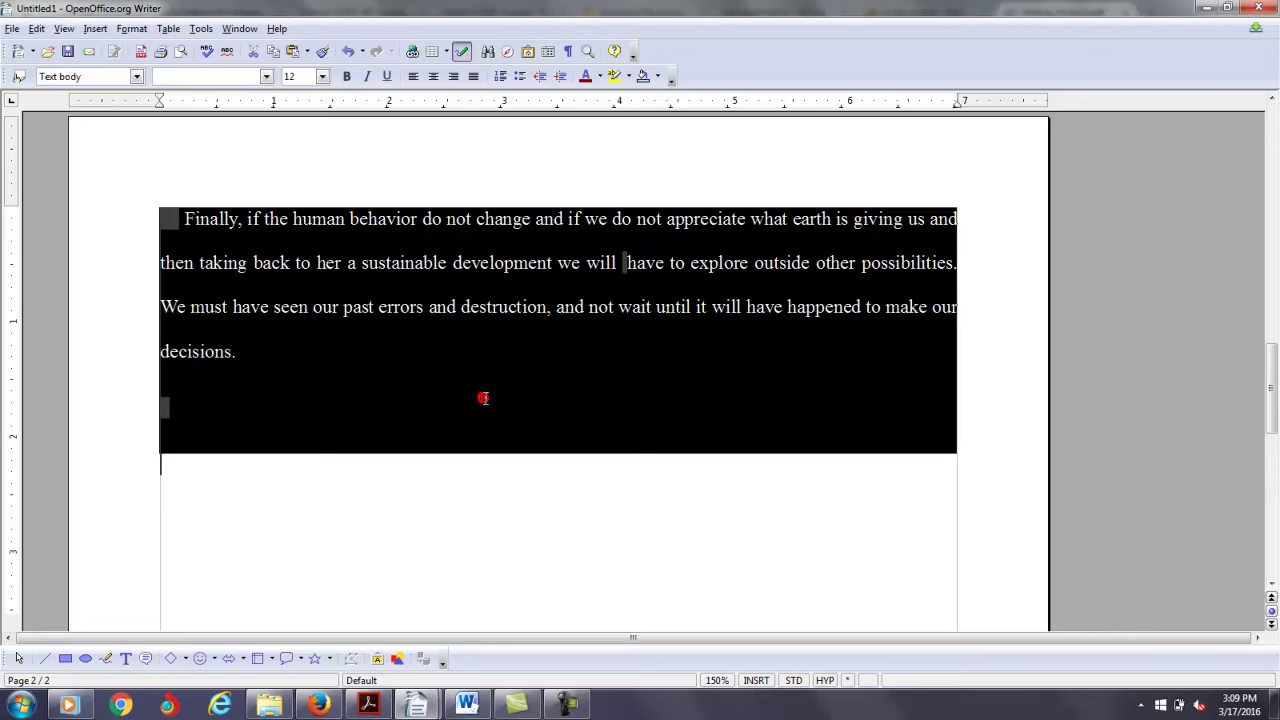
Remove the blank indent before the opening sentence of the essay's first paragraph.
left_click(451, 377)
key("Up")
key("Up")
key("Up")
key("Up")
key("Up")
key("Up")
key("Up")
key("Up")
key("Up")
key("Up")
key("Up")
key("Up")
key("Up")
key("ctrl+Home")
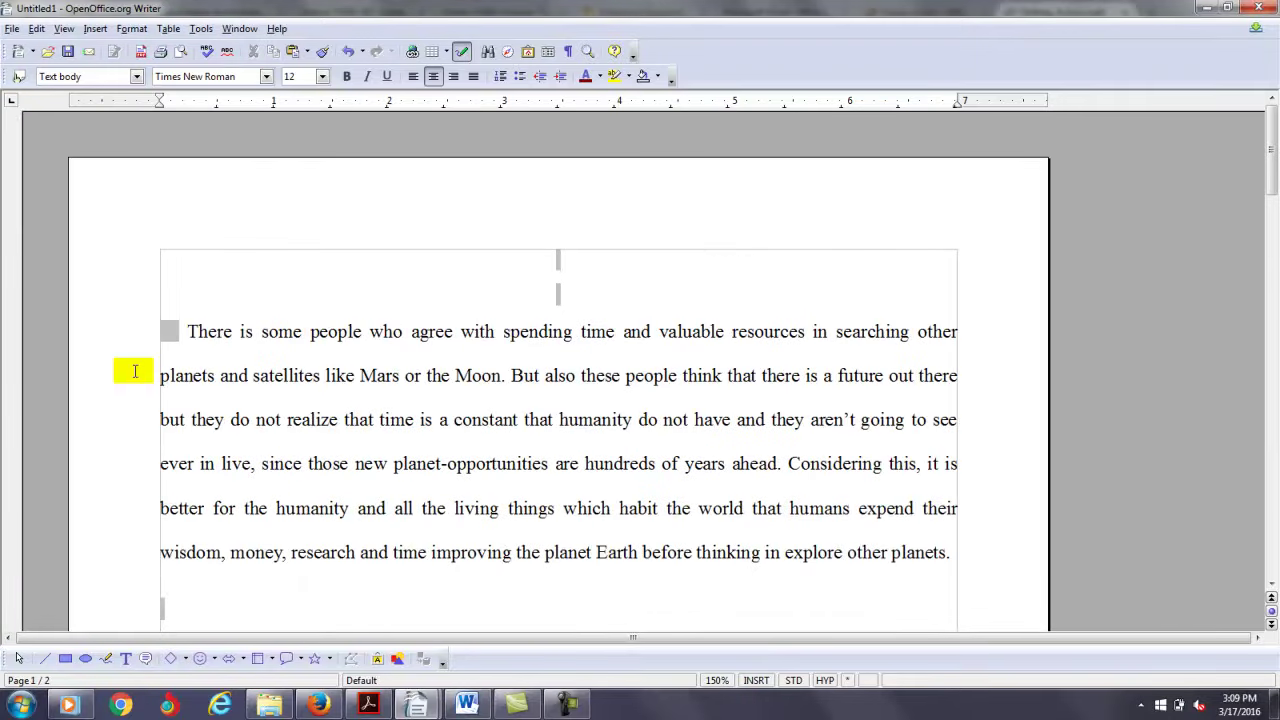
left_click(180, 320)
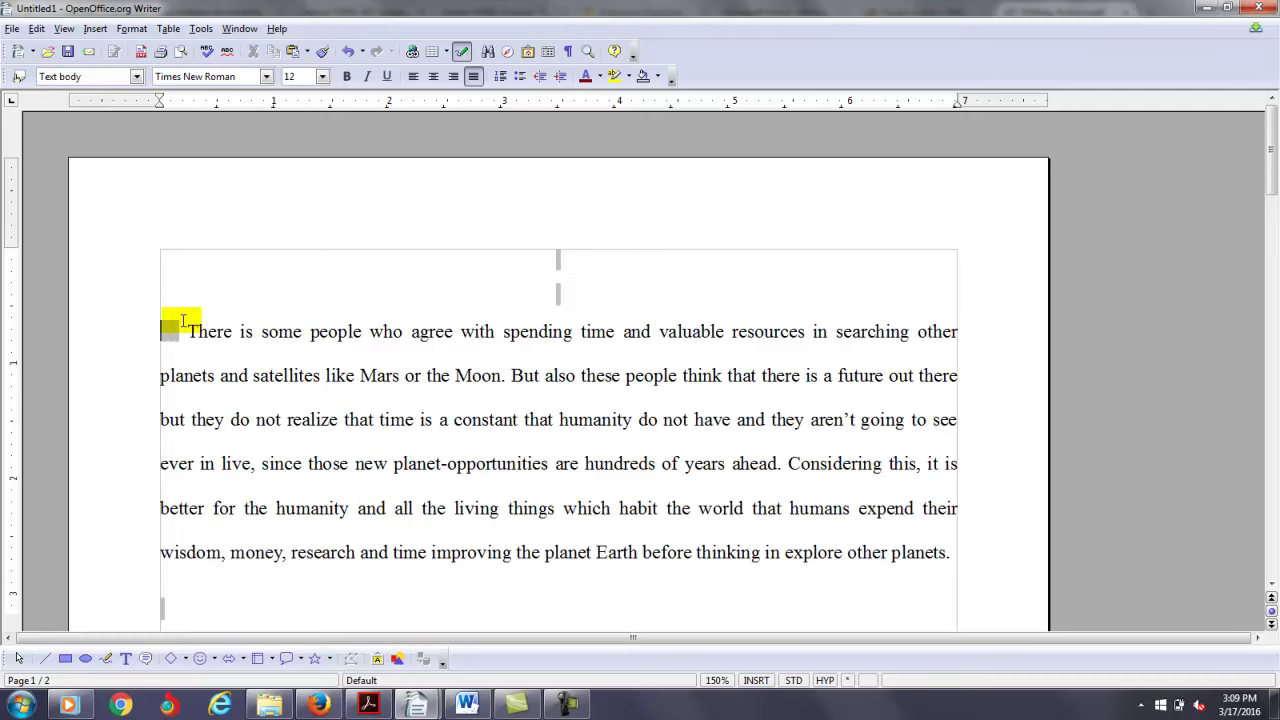
key("BackSpace")
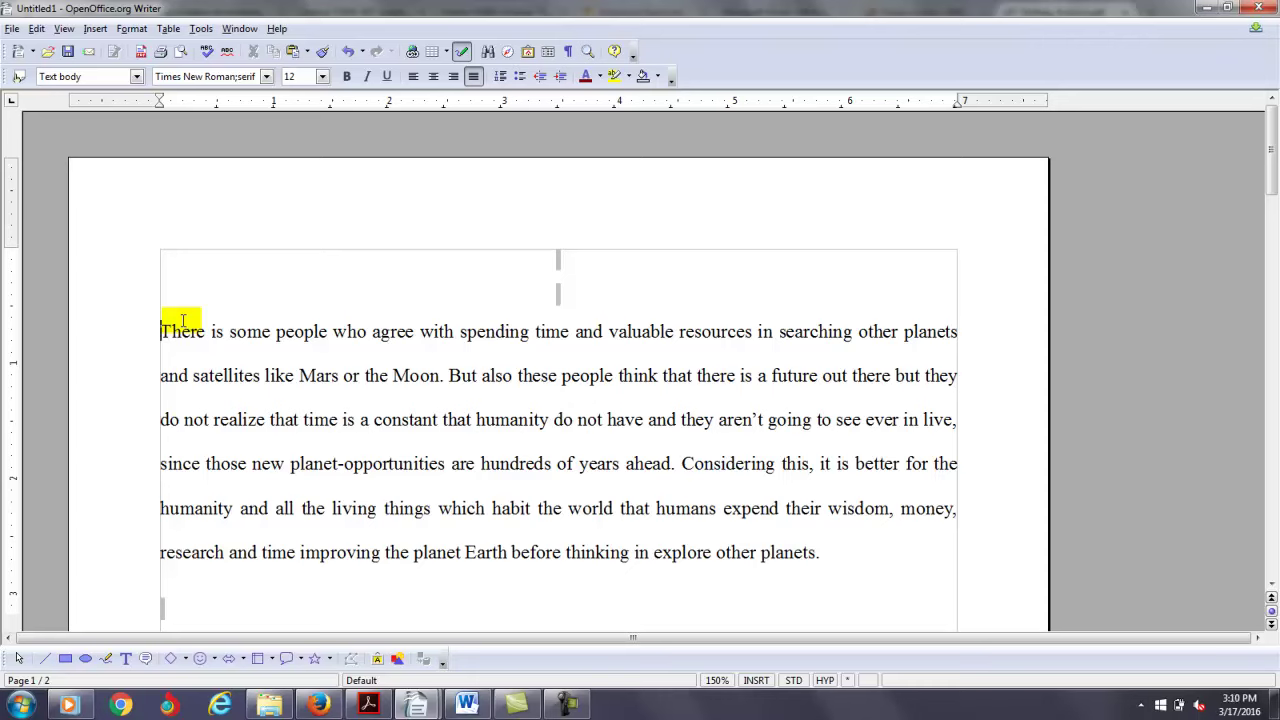
Shorten the essay's opening words "There is some people" to "Some people".
key("Delete")
key("Delete")
key("Delete")
key("Delete")
key("Delete")
key("Delete")
key("Delete")
key("Delete")
key("Delete")
key("Delete")
type("S")
Delete the word "who" from the first sentence so it reads "Some people agree with".
key("Right")
key("Right")
key("Right")
key("Right")
key("Right")
key("Right")
key("Right")
key("Right")
key("Right")
key("Right")
key("Right")
key("Right")
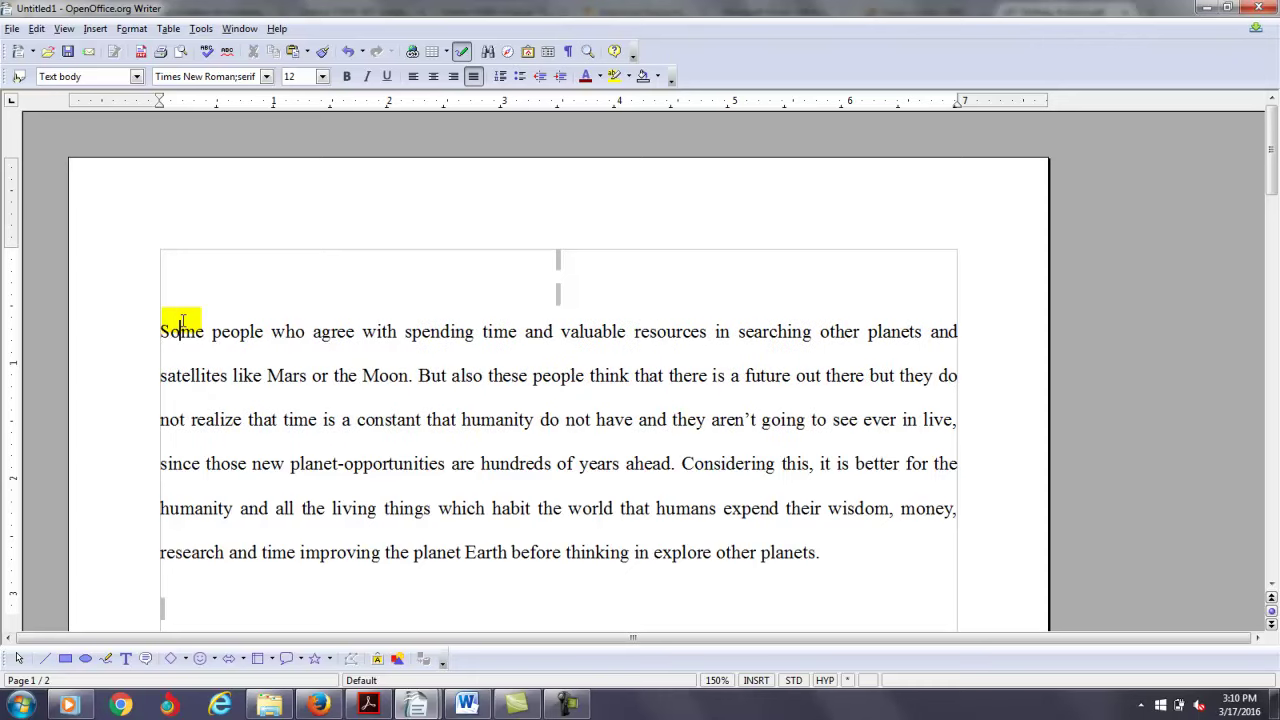
key("Left")
key("Delete")
key("Delete")
key("Delete")
key("Delete")
Change "in" to "on" before "searching other planets" in the first sentence.
key("Right")
key("Right")
key("Right")
key("Right")
key("Right")
key("Right")
key("Right")
key("Right")
key("Right")
key("Right")
key("Right")
key("Right")
key("Right")
key("Right")
key("Right")
key("Right")
key("Right")
key("Right")
key("Right")
key("Right")
key("Right")
key("Left")
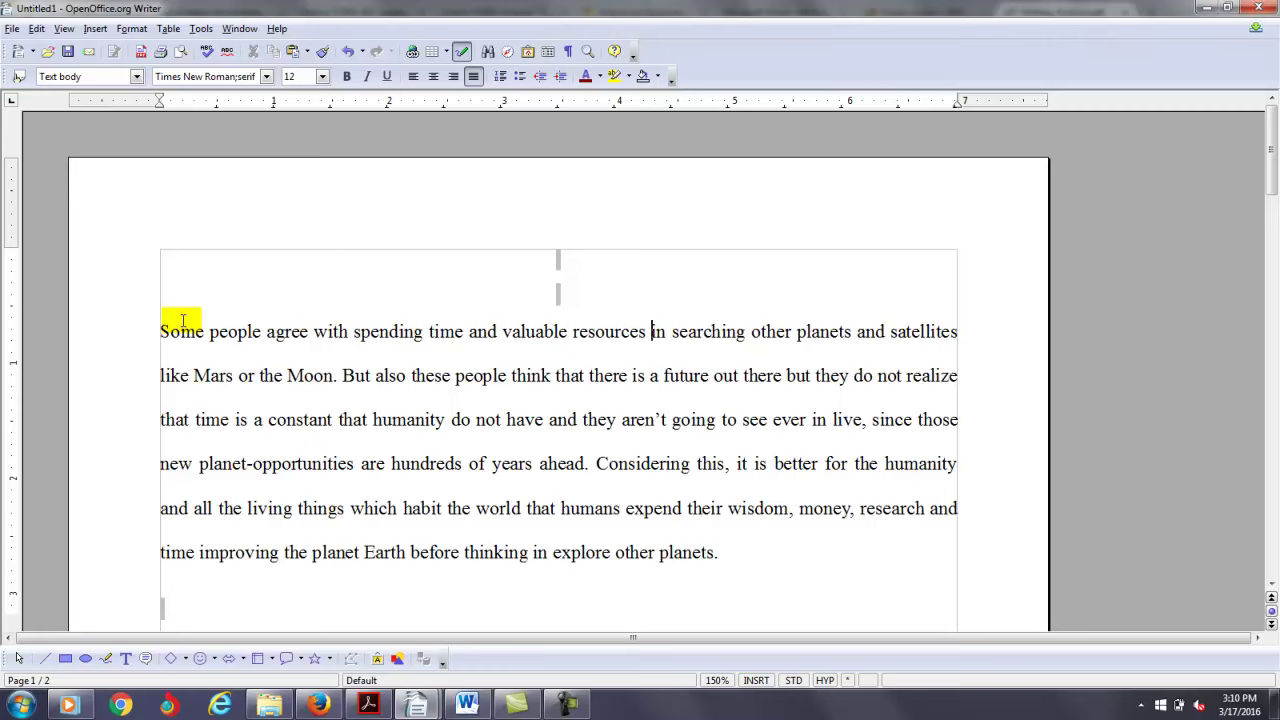
key("BackSpace")
type("o")
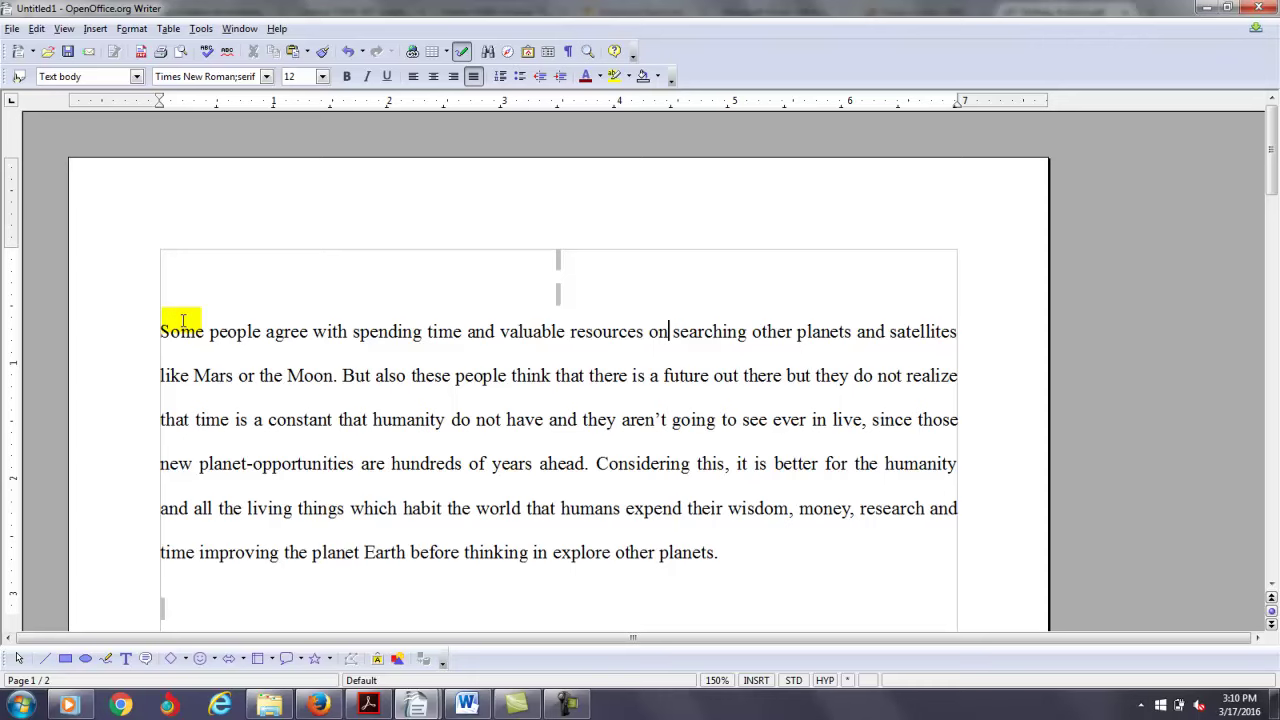
Delete the word "also" from the second sentence so it begins "But these people think".
key("Right")
key("Right")
key("Right")
key("Right")
key("Right")
key("Right")
key("Right")
key("Right")
key("Right")
key("Right")
key("Right")
key("Right")
key("Right")
key("Right")
key("Right")
key("Right")
key("Right")
key("Right")
key("Right")
key("Right")
key("Right")
key("Right")
key("Right")
key("Right")
key("Right")
key("Right")
key("Right")
key("Right")
key("Right")
key("Right")
key("Left")
key("Left")
key("Left")
key("Left")
key("Left")
key("Right")
key("Right")
key("Right")
key("Right")
key("Right")
key("Right")
key("Right")
key("Right")
key("Right")
key("Right")
key("Right")
key("Right")
key("Right")
key("Right")
key("Right")
key("Right")
key("Right")
key("Right")
key("Right")
key("Right")
key("Right")
key("Right")
key("Right")
key("Right")
key("Right")
key("Right")
key("Right")
key("Right")
key("Right")
key("Right")
key("Right")
key("Right")
key("Right")
key("Right")
key("Right")
key("Right")
key("Right")
key("Right")
key("Right")
key("Right")
key("Right")
key("Left")
key("Left")
key("Left")
key("Left")
key("Left")
key("Left")
key("Right")
key("Right")
key("Delete")
key("Delete")
key("Delete")
key("Delete")
key("Delete")
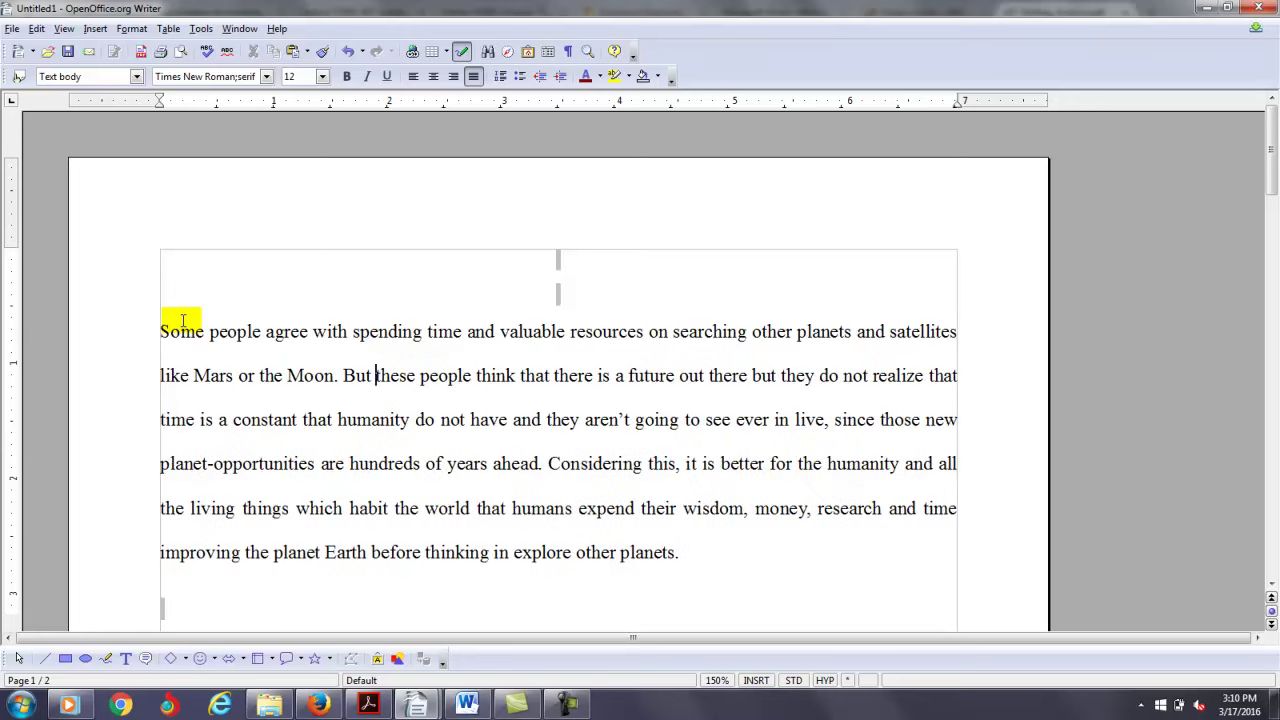
Replace "But" at the start of the second sentence with "Nonetheless," before "these people think".
key("Right")
key("Right")
key("Right")
key("Right")
key("Right")
key("Right")
key("Right")
key("Right")
key("Right")
key("Right")
key("Right")
key("Right")
key("Right")
key("Right")
key("Right")
key("Right")
key("Right")
key("Right")
key("Right")
key("Right")
key("Right")
key("Right")
key("Right")
key("Left")
key("Left")
key("Left")
key("Left")
key("Left")
key("Left")
key("Left")
key("Left")
key("Left")
key("Left")
key("Left")
key("Left")
key("Left")
key("Left")
key("Left")
key("Left")
key("Left")
key("Left")
key("Left")
key("Left")
key("Delete")
key("Delete")
key("Delete")
type("None")
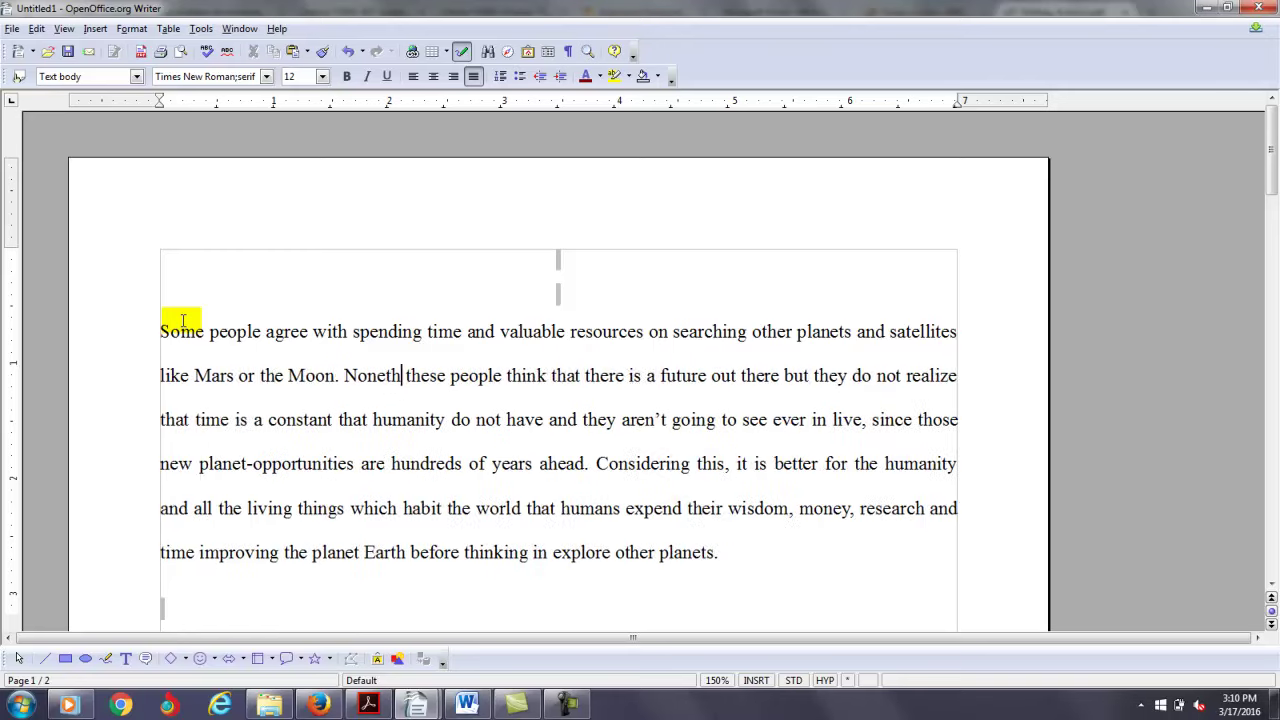
type("theless,")
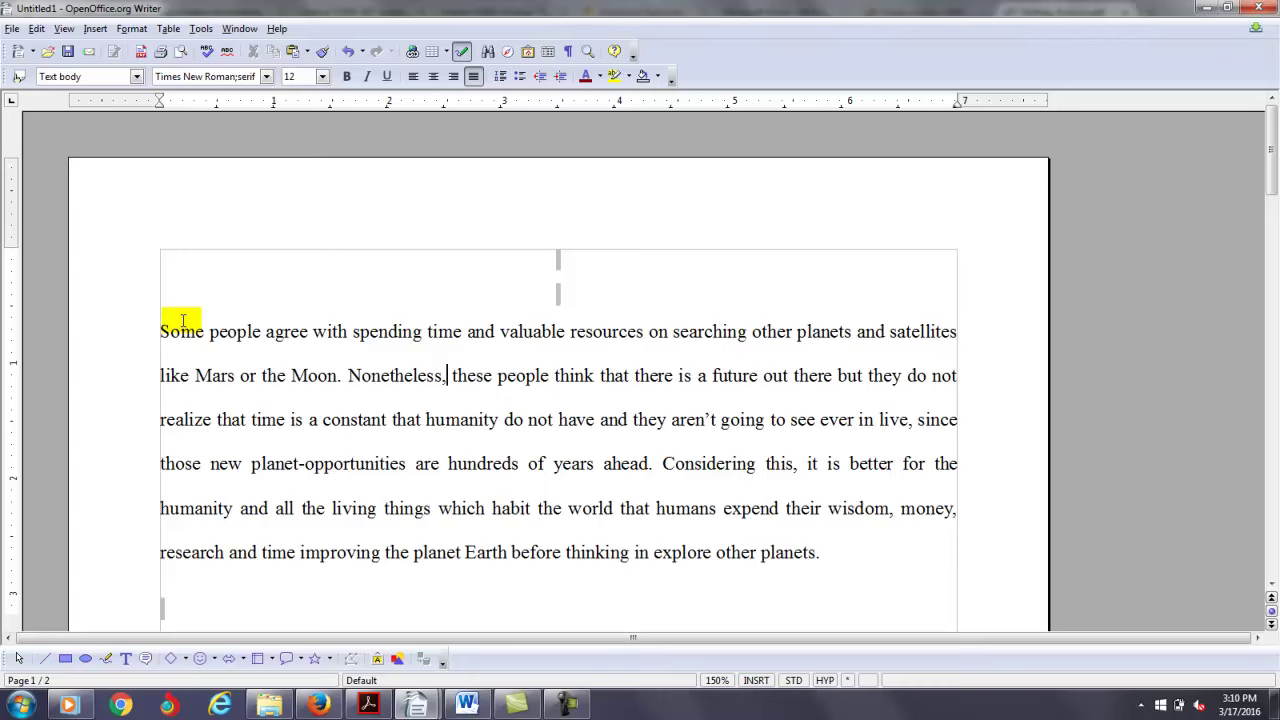
Insert a comma after "there is a future out there" before "but they do not" in the second sentence.
key("Left")
key("Left")
key("Left")
key("Left")
key("Left")
key("Left")
key("Left")
key("Left")
key("Left")
key("Left")
key("Left")
key("Left")
key("Left")
key("Left")
key("Left")
key("Up")
key("End")
key("Left")
key("Left")
key("Left")
key("Left")
key("Left")
key("Left")
key("Left")
key("Left")
key("Left")
key("Left")
key("Left")
key("Left")
key("Left")
key("Left")
key("Left")
key("Left")
type(",")
Change "do" to "does" after "humanity" in the second sentence so it reads "humanity does not have".
key("Right")
key("Right")
key("Right")
key("Right")
key("Right")
key("Right")
key("Right")
key("Right")
key("Right")
key("Right")
key("Right")
key("Right")
key("Right")
key("Right")
key("Right")
key("Right")
key("Right")
key("Right")
key("Right")
key("Right")
key("Right")
key("Right")
key("Right")
key("Right")
key("Right")
key("Right")
key("Right")
key("Right")
key("Right")
key("Right")
key("Right")
key("Right")
key("Right")
key("Right")
key("Right")
key("Right")
key("Right")
key("Right")
key("Right")
key("Right")
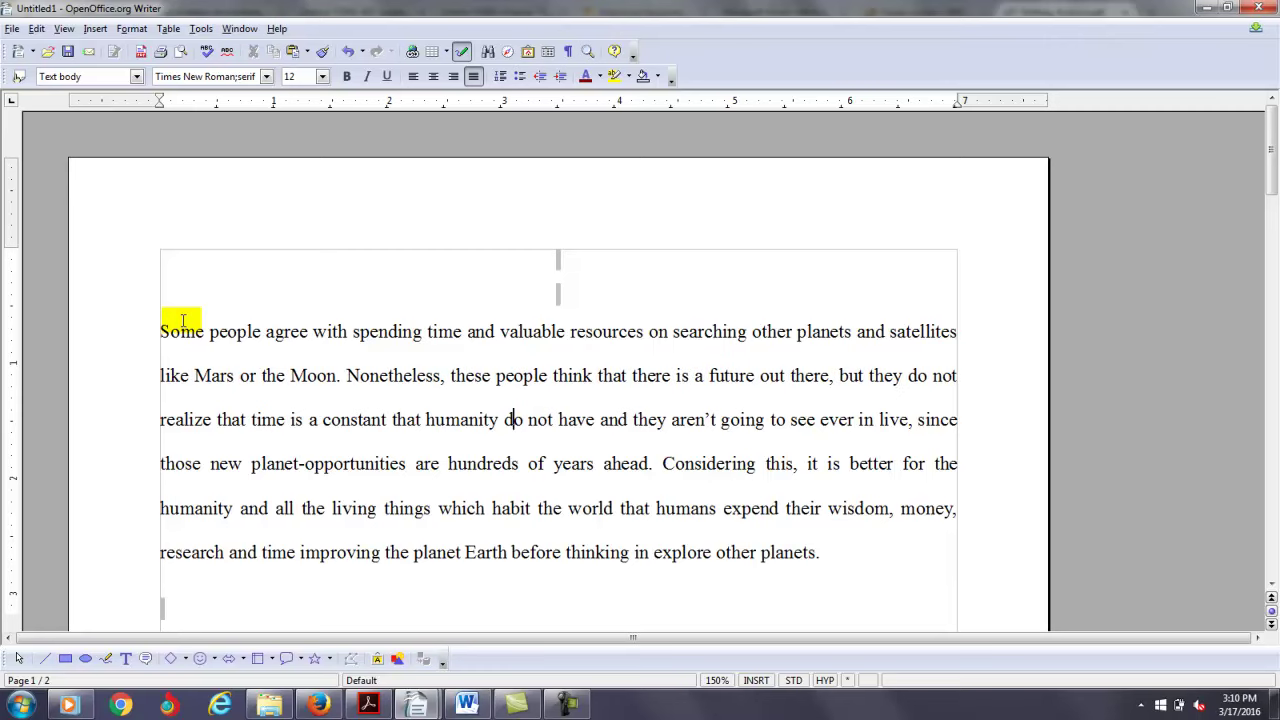
type("ues")
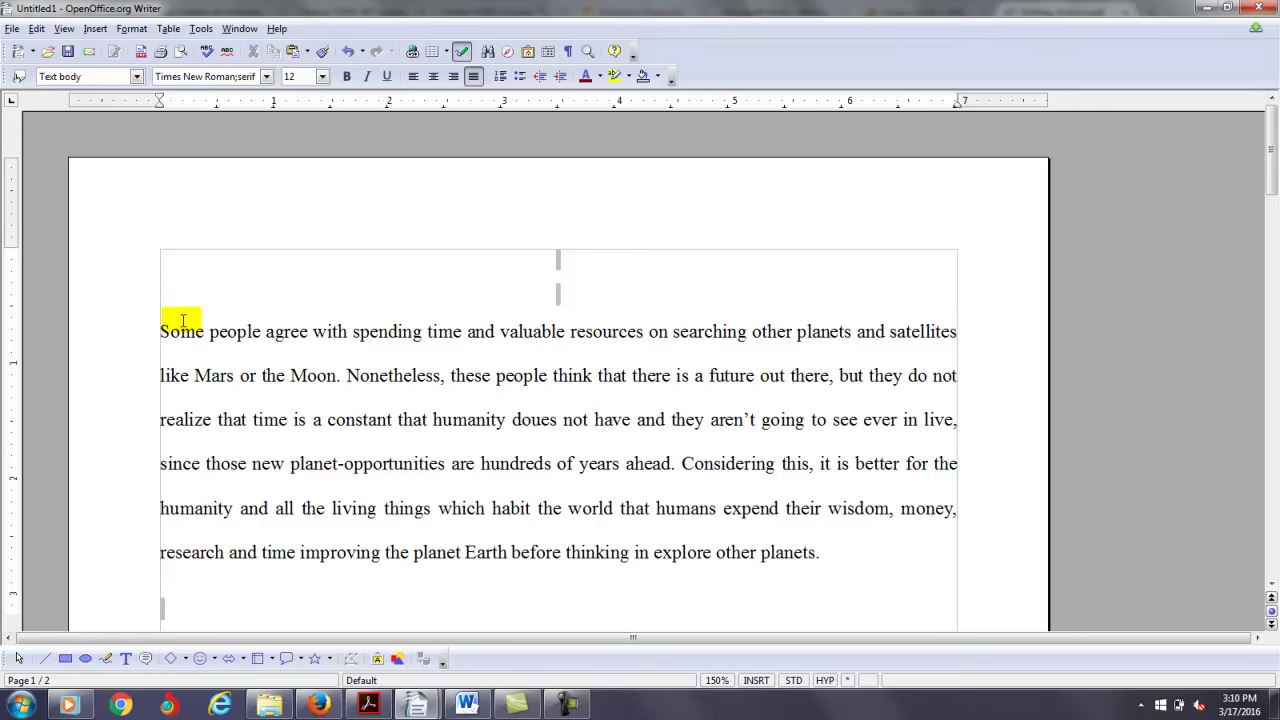
key("BackSpace")
key("BackSpace")
key("BackSpace")
type("es")
Replace "and they aren't going to see ever in live, since" with just "since" after "humanity does not have".
key("Right")
key("Right")
key("Right")
key("Right")
key("Right")
key("Right")
key("Right")
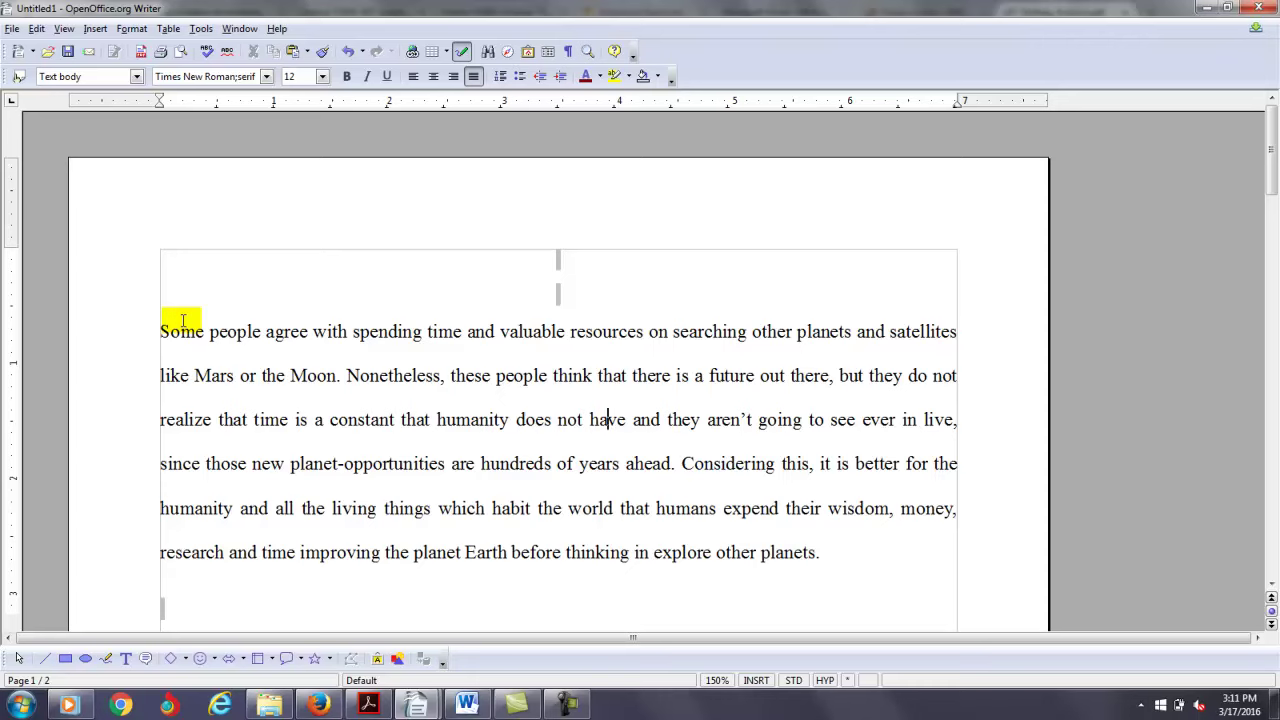
key("Right")
key("Right")
key("Delete")
key("Delete")
key("Delete")
key("Delete")
key("Delete")
key("Delete")
key("Delete")
key("Delete")
key("Delete")
key("Delete")
key("Delete")
key("Delete")
key("Delete")
key("Delete")
key("Delete")
key("Delete")
key("Delete")
key("Delete")
key("Delete")
key("Delete")
key("Delete")
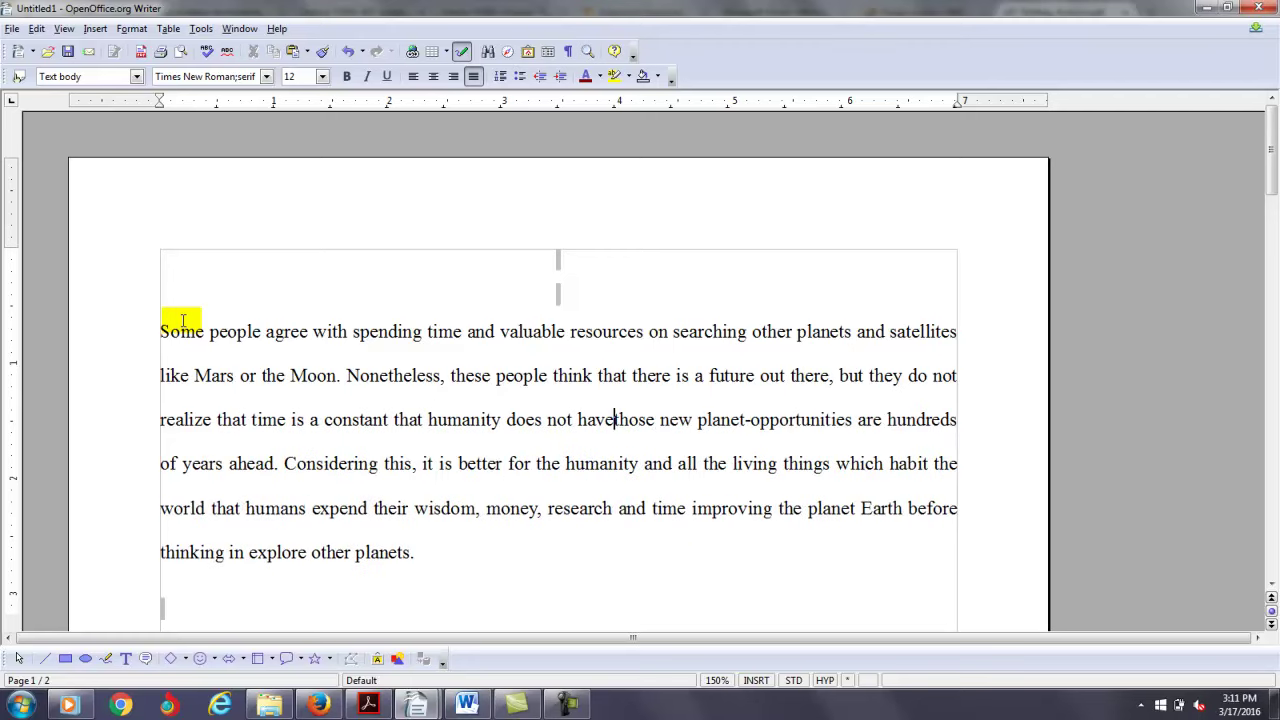
type("since")
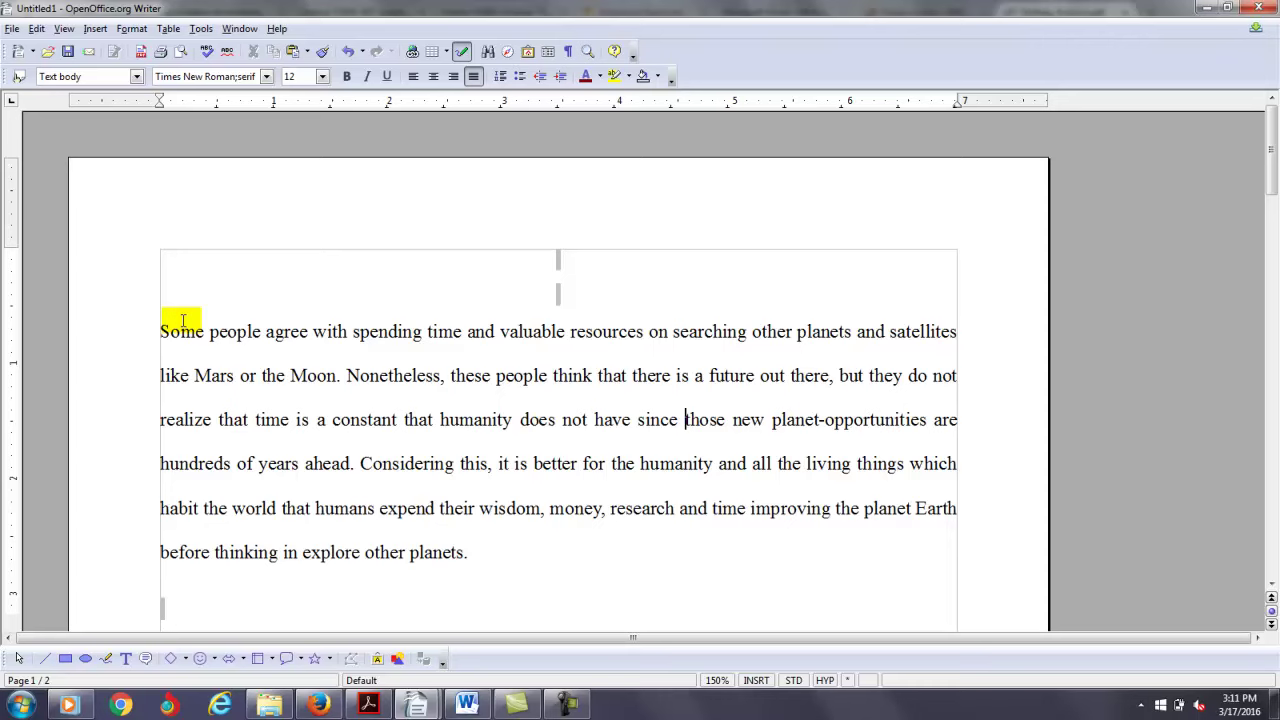
Replace the hyphen in "planet-opportunities" with a space so it reads "planet opportunities".
key("Right")
key("Right")
key("Right")
key("Right")
key("Right")
key("Right")
key("Right")
key("Right")
key("Right")
key("Right")
key("Right")
key("Right")
key("Right")
key("Right")
key("Right")
key("Right")
key("Right")
key("Right")
key("Left")
key("Left")
key("Delete")
Replace "in" after "before thinking" with "about allocating money toward" in the last sentence of the first paragraph.
key("Right")
key("Right")
key("Right")
key("Right")
key("Right")
key("Right")
key("Right")
key("Right")
key("Right")
key("Right")
key("Right")
key("Right")
key("Right")
key("Right")
key("Right")
key("Right")
key("Right")
key("Right")
key("Right")
key("Right")
key("Right")
key("Right")
key("Right")
key("Right")
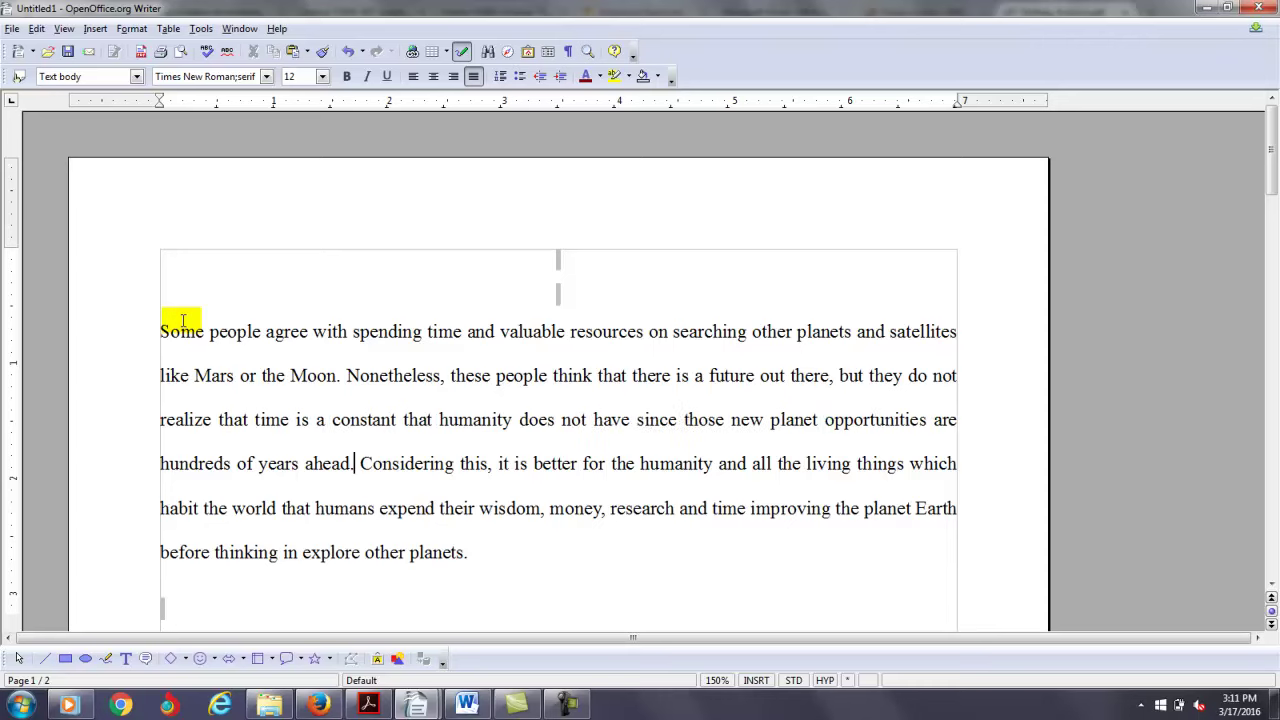
key("Right")
key("Right")
key("Right")
key("Right")
key("Right")
key("Right")
key("Right")
key("Right")
key("Right")
key("Right")
key("Right")
key("Right")
key("Right")
key("Right")
key("Right")
key("Right")
key("Right")
key("Right")
key("Right")
key("Right")
key("Right")
key("Right")
key("Right")
key("Right")
key("Right")
key("Right")
key("Right")
key("Right")
key("Right")
key("Right")
key("Right")
key("Right")
key("Right")
key("Right")
key("Right")
key("Right")
key("Right")
key("Right")
key("Right")
key("Right")
key("Right")
key("Right")
key("Right")
key("Right")
key("Right")
key("Right")
key("Right")
key("Right")
key("Right")
key("Right")
key("Right")
key("Right")
key("Right")
key("Right")
key("Right")
key("Right")
key("Right")
key("Right")
key("Right")
key("Right")
key("Right")
key("Right")
key("Right")
key("Right")
key("Right")
key("Right")
key("Right")
key("Right")
key("Right")
key("Right")
key("Right")
key("Right")
key("Right")
key("Right")
key("Right")
scroll(183, 321, "down", 3)
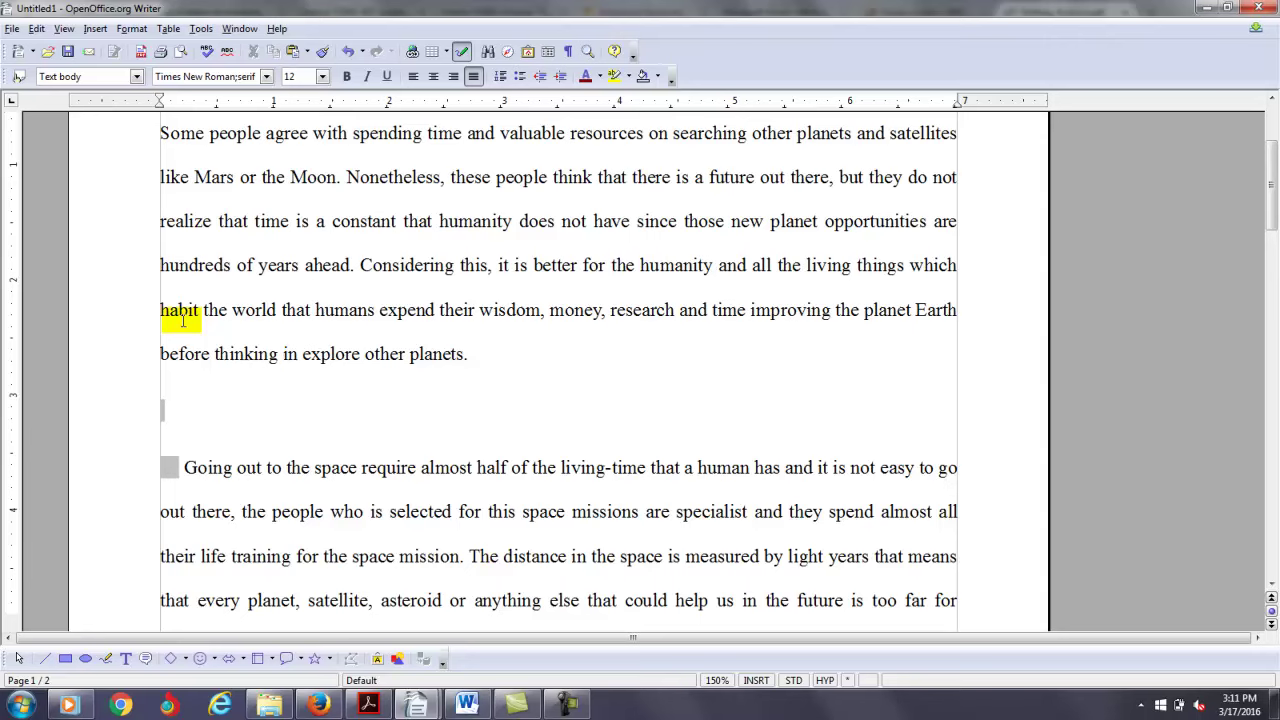
key("Delete")
key("Delete")
type("about a")
type("llocating mo")
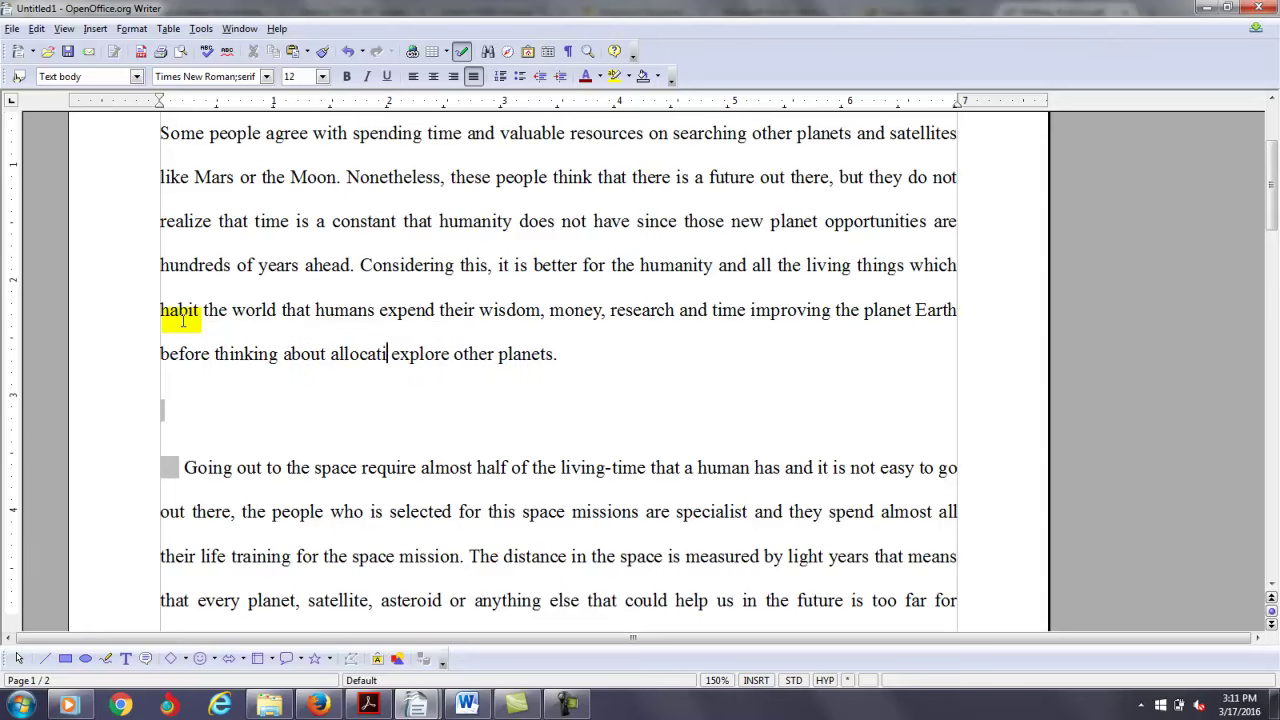
type("ney toward")
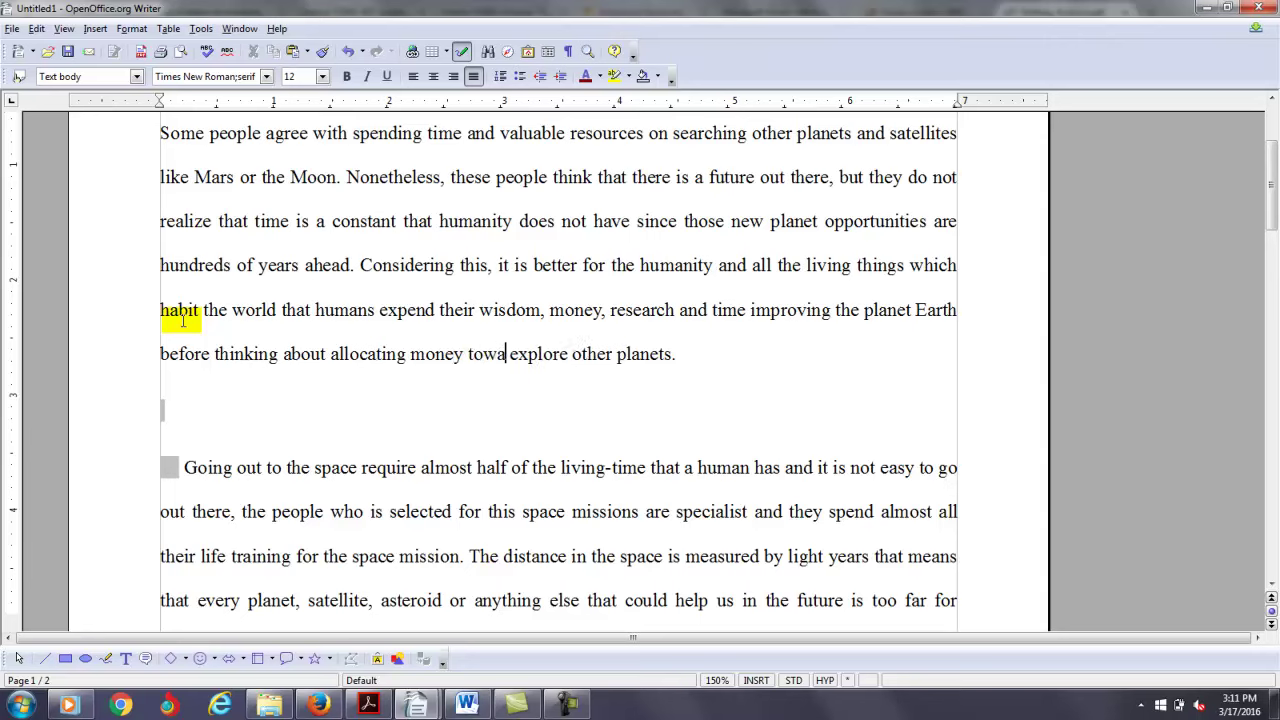
Replace "explore other planets" with "space exploration" at the end of the first paragraph and remove the empty line below it.
key("Delete")
key("Delete")
key("Delete")
key("Delete")
key("Delete")
key("Delete")
key("Delete")
key("Delete")
key("Delete")
key("Delete")
key("Delete")
key("Delete")
key("Delete")
key("Delete")
key("Delete")
key("Delete")
key("Delete")
key("Delete")
key("Delete")
key("Delete")
key("Delete")
key("Delete")
key("Delete")
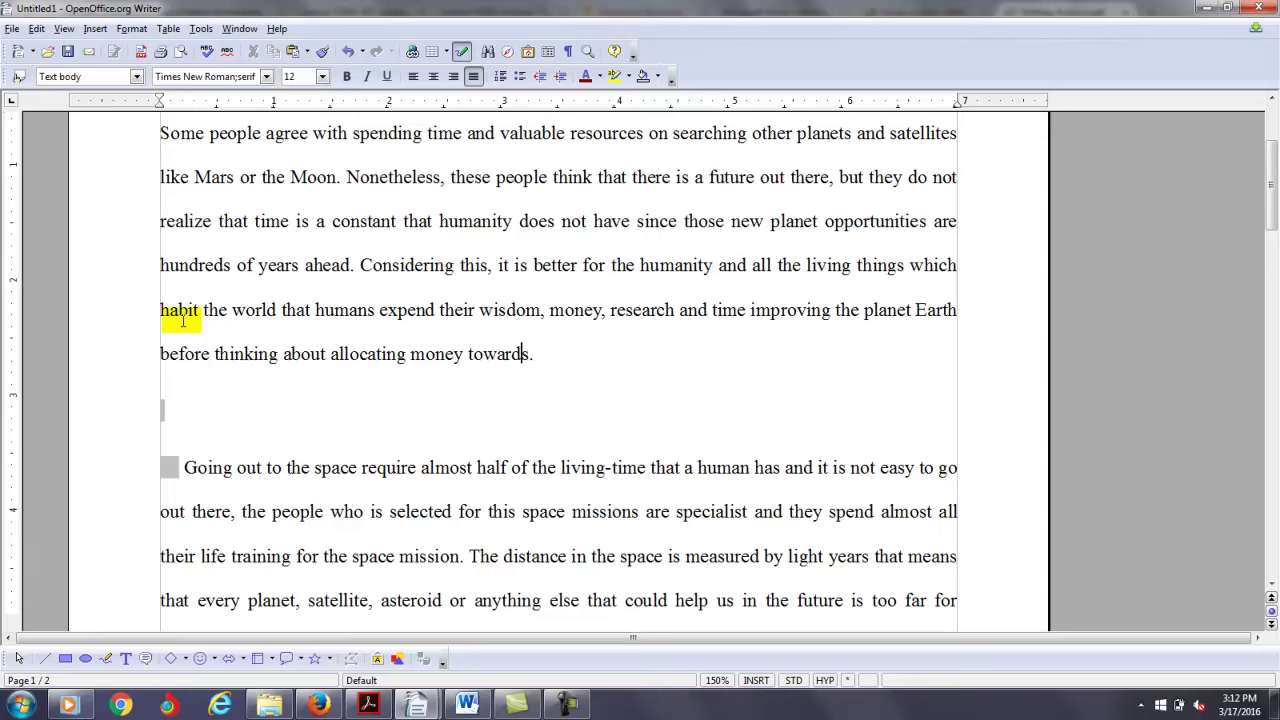
type("space exploration")
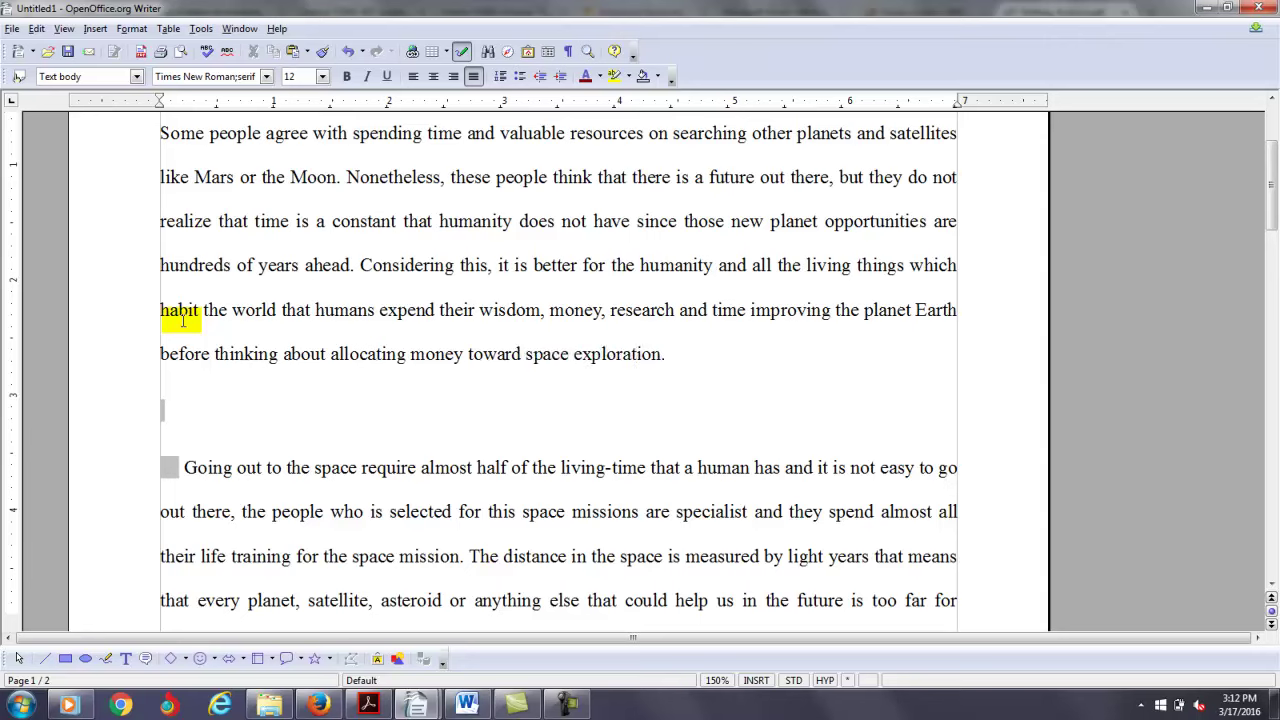
type(".")
key("Delete")
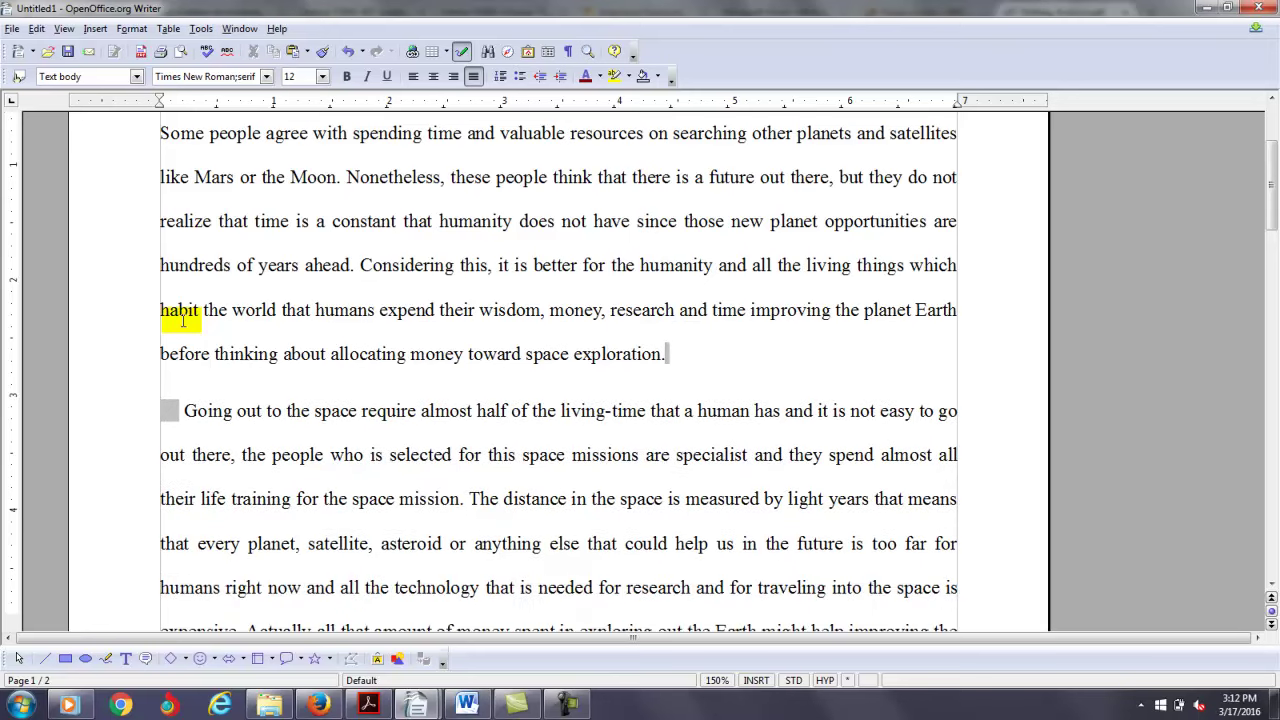
left_click(570, 705)
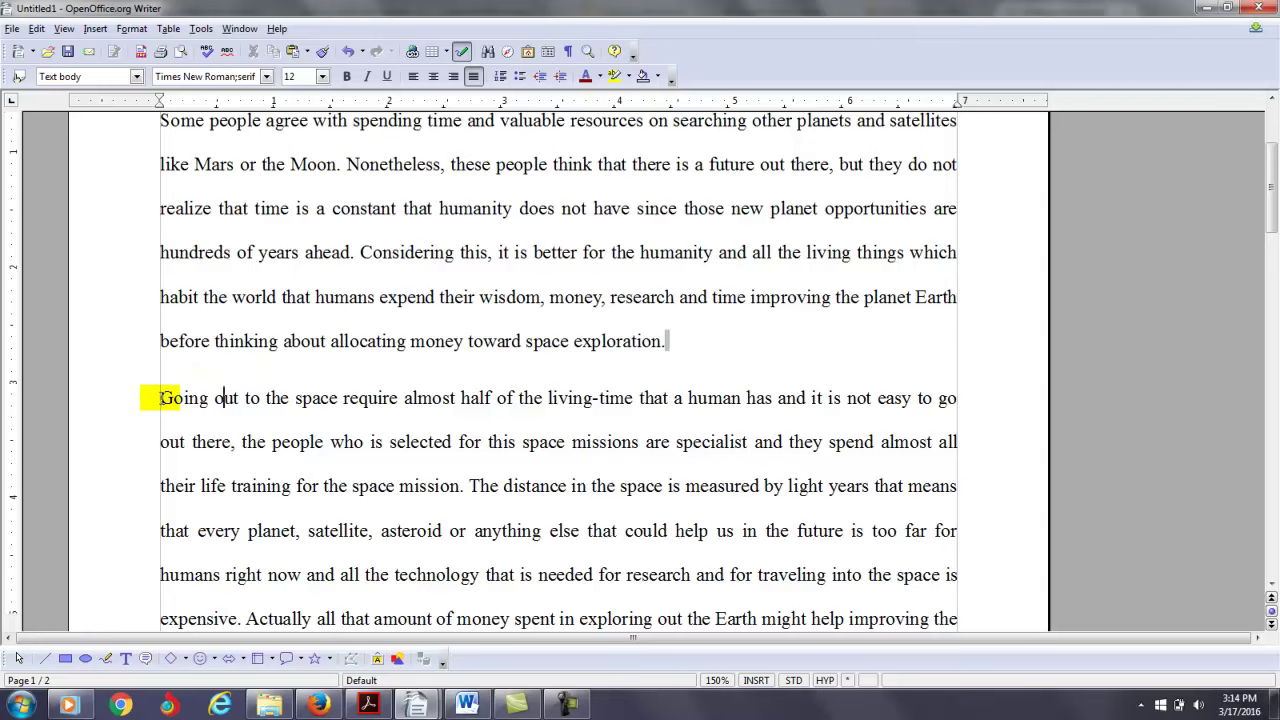
Change "require" to "requires" in the first sentence of the second paragraph.
key("Right")
key("Right")
key("Right")
type("s")
Insert a comma after "that a human has" in the first sentence of the second paragraph.
key("Right")
key("Right")
key("Right")
key("Right")
key("Right")
key("Right")
key("Right")
key("Right")
key("Right")
key("Right")
key("Right")
key("Right")
key("Right")
key("Right")
key("Right")
key("Right")
key("Right")
key("Right")
key("Right")
key("Right")
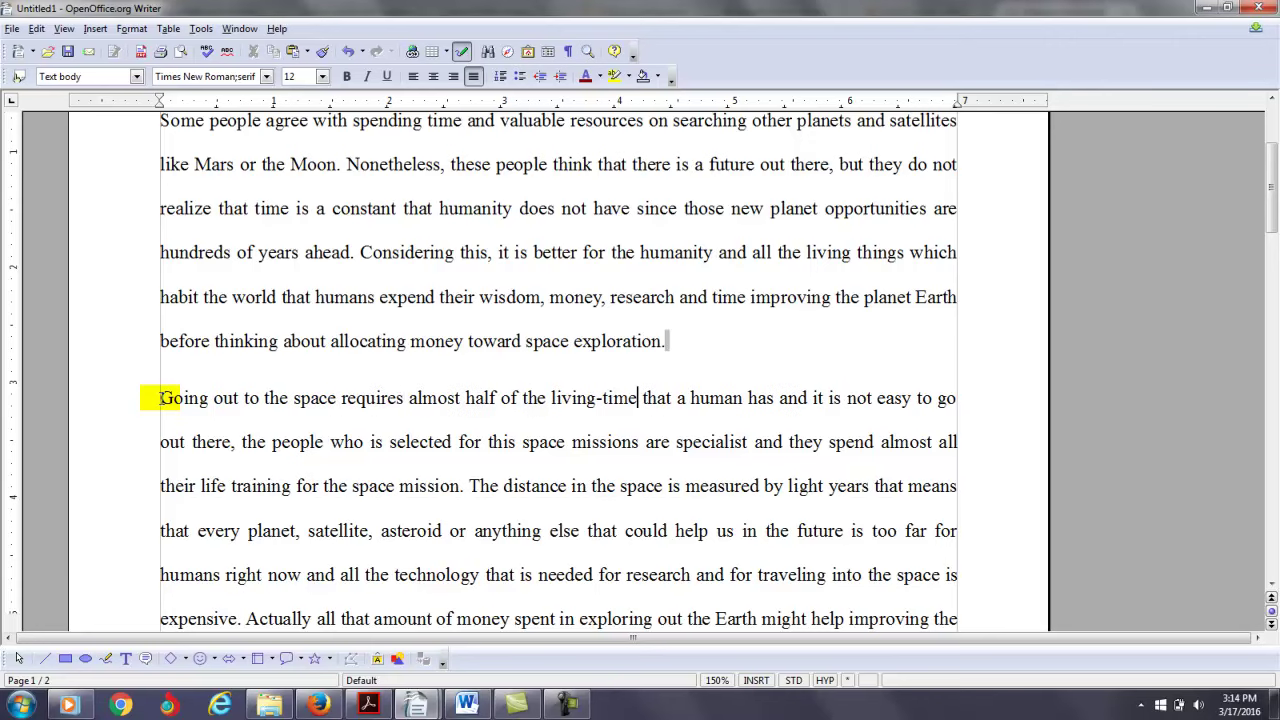
key("Right")
key("Right")
key("Right")
key("Right")
key("Right")
key("Right")
key("Right")
key("Right")
key("Right")
key("Right")
key("Right")
type(",")
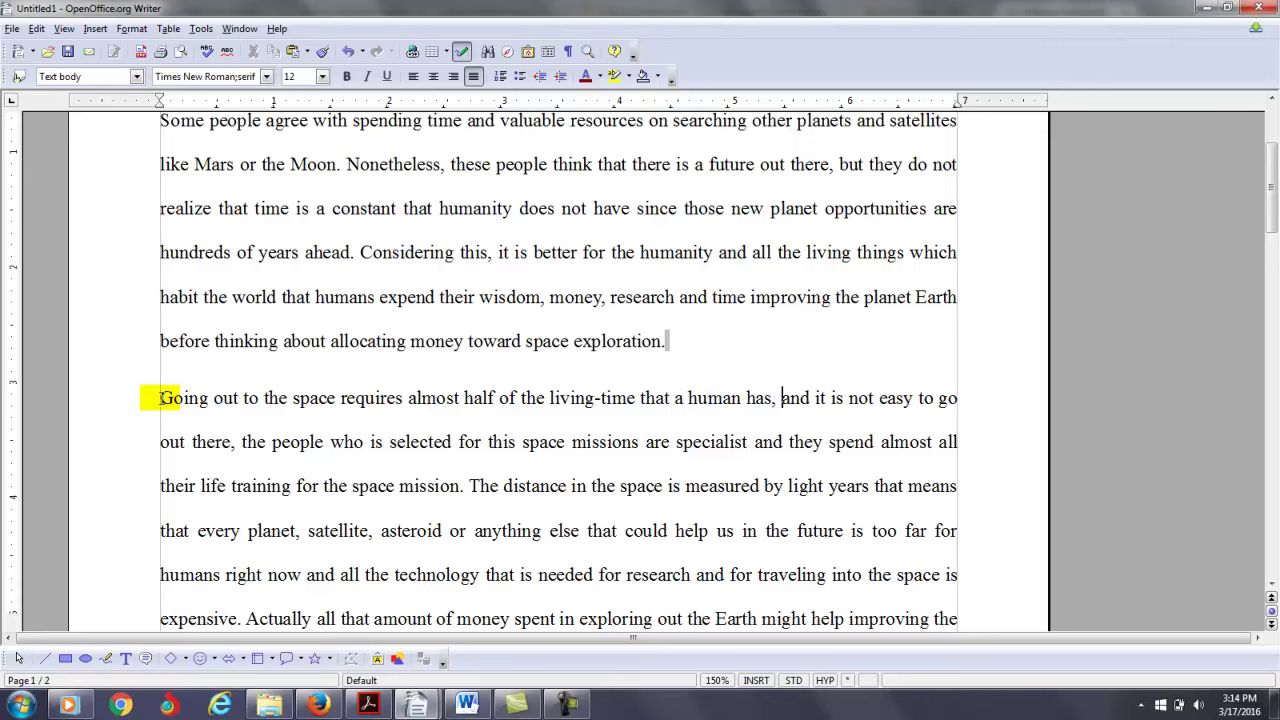
Replace the comma after "go out there" with a period and capitalize "The" to begin a new sentence with "The people".
key("Right")
key("Right")
key("Right")
key("Right")
key("Right")
key("Right")
key("Right")
key("Right")
key("Right")
key("Right")
key("Right")
key("Right")
key("Right")
key("Right")
key("Right")
key("Right")
key("Right")
key("Right")
key("Right")
key("Right")
key("Delete")
type(".")
key("Right")
key("Delete")
type("T")
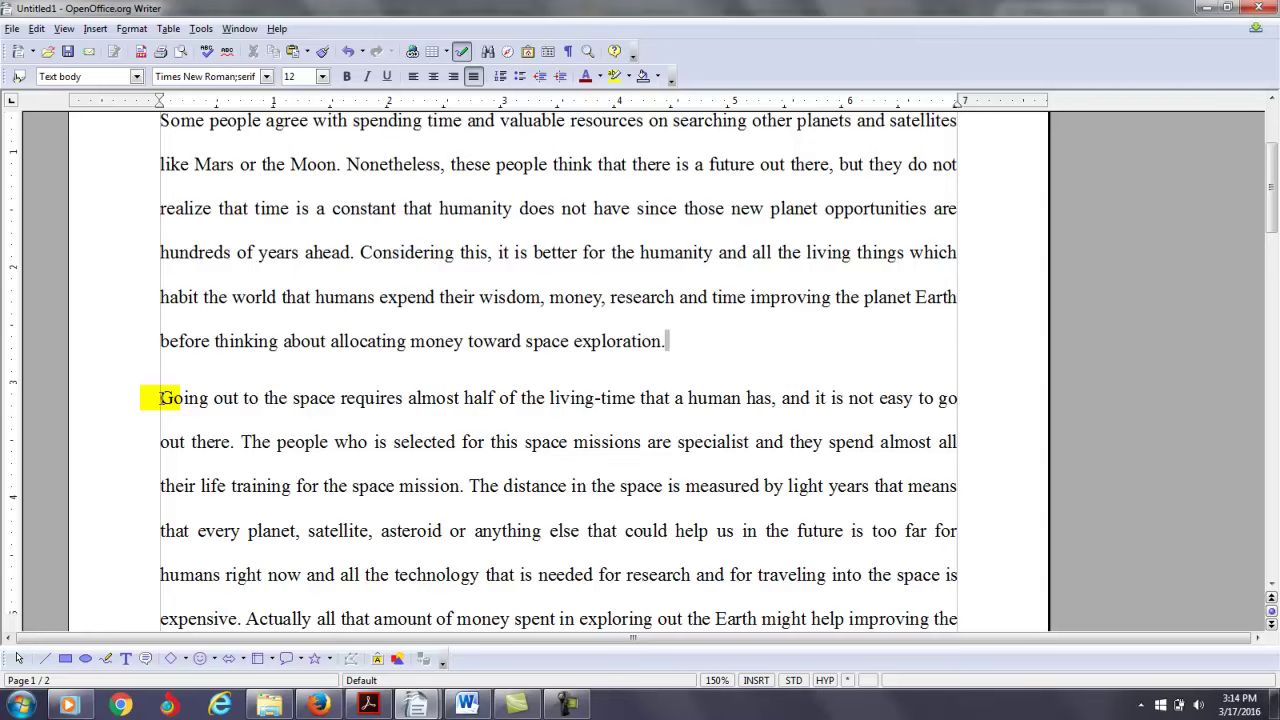
Review the essay from its beginning through the second paragraph and back to the first.
key("Up")
key("Up")
key("Up")
key("Up")
key("Up")
key("Up")
key("Up")
key("Up")
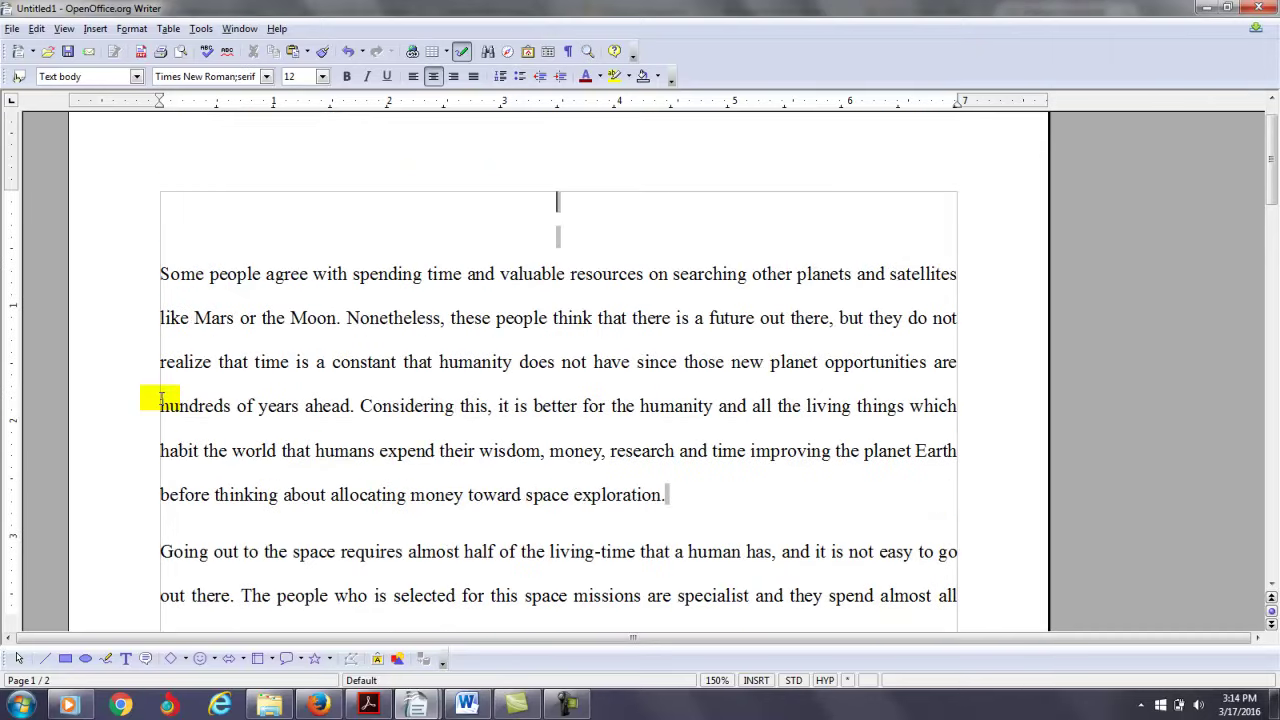
key("Down")
key("Down")
key("Down")
key("Down")
key("Down")
key("Down")
key("Down")
key("Down")
key("Down")
key("Down")
key("Down")
key("Down")
key("Down")
key("Down")
key("Down")
key("Down")
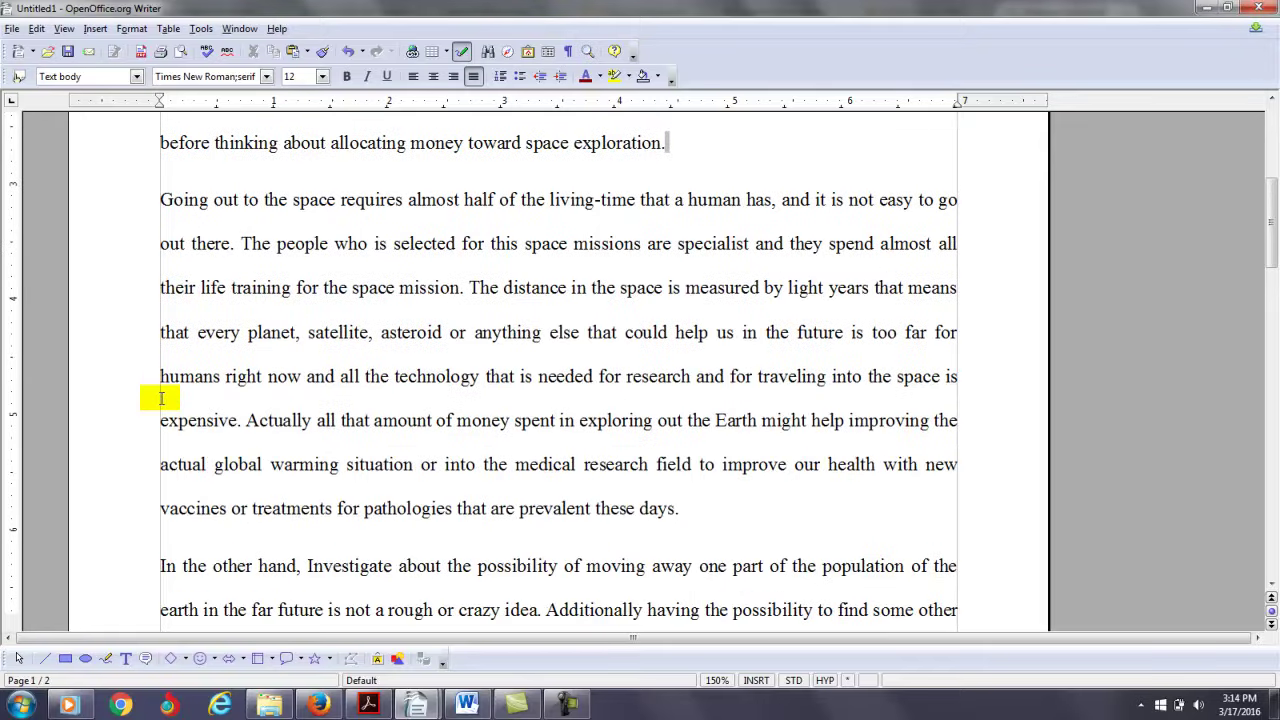
key("Down")
key("Down")
key("Up")
key("Up")
key("Up")
key("Up")
key("Up")
key("Up")
key("Up")
key("Up")
key("Up")
key("Up")
key("Up")
key("Up")
key("Up")
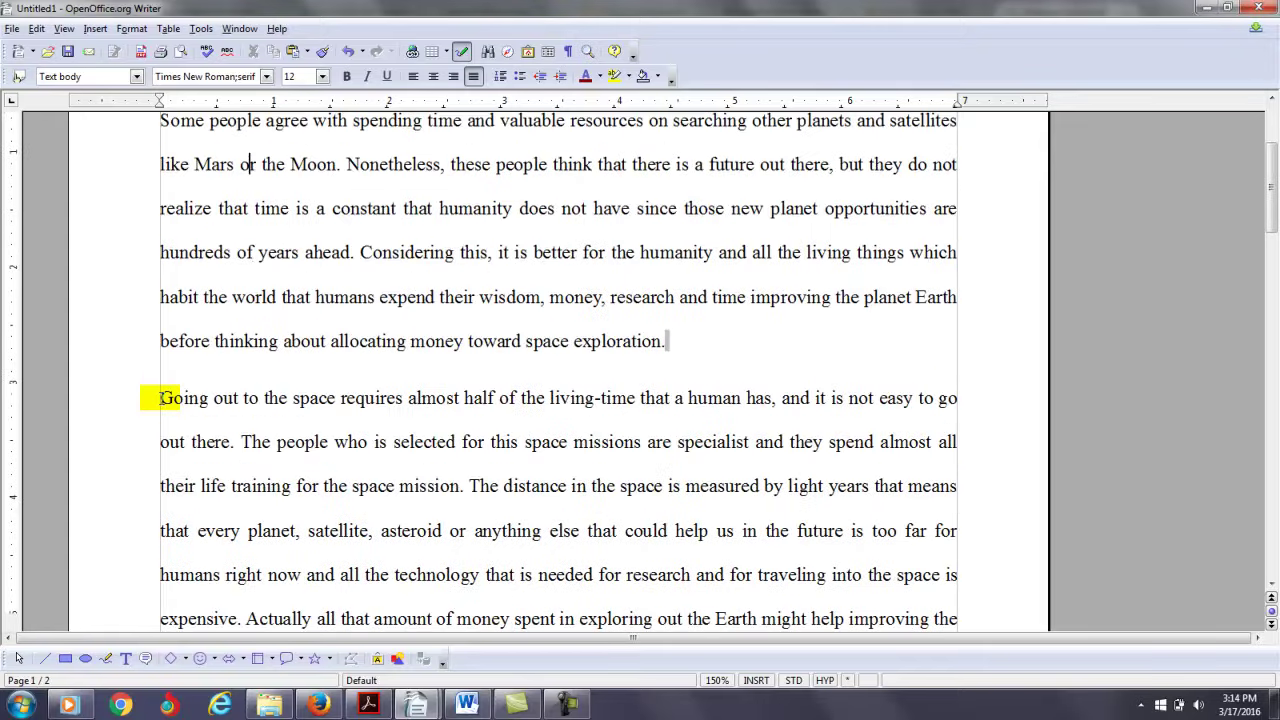
key("Down")
key("Down")
key("Down")
key("Down")
key("Down")
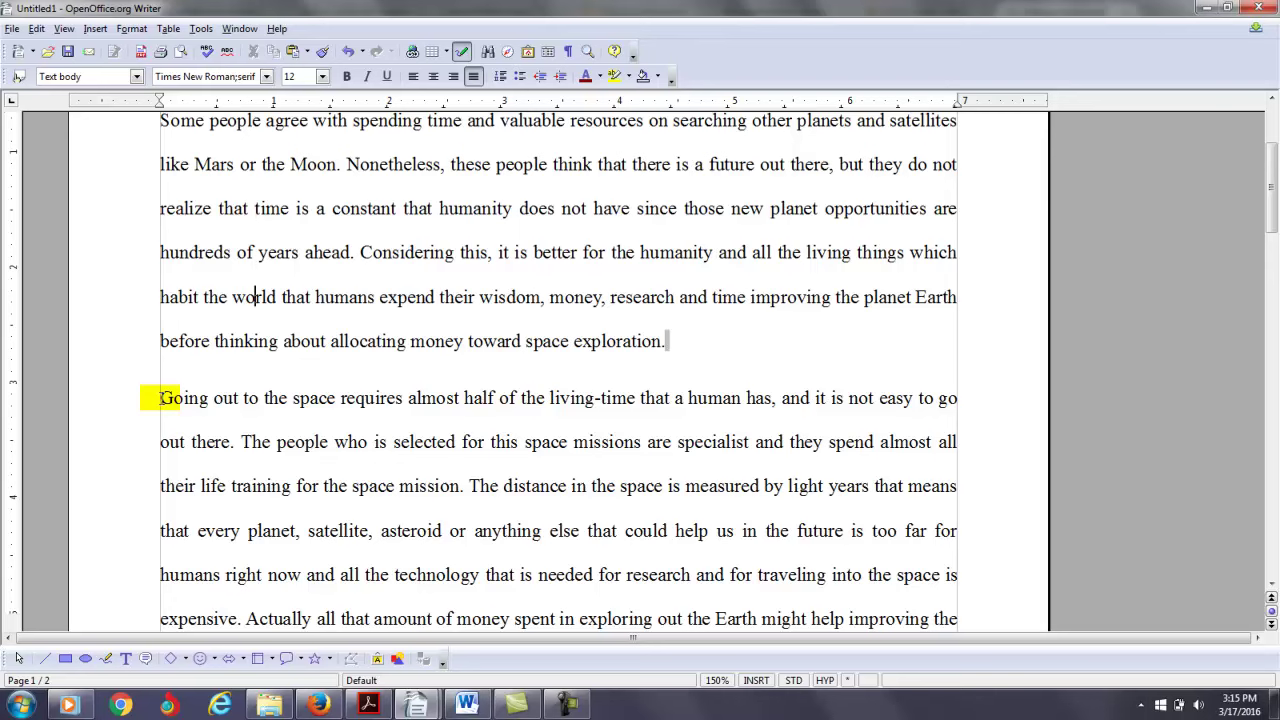
Switch to Firefox and open the STEALTH course from the grammar diagnostic page, logging in again with the prefilled credentials.
left_click(318, 707)
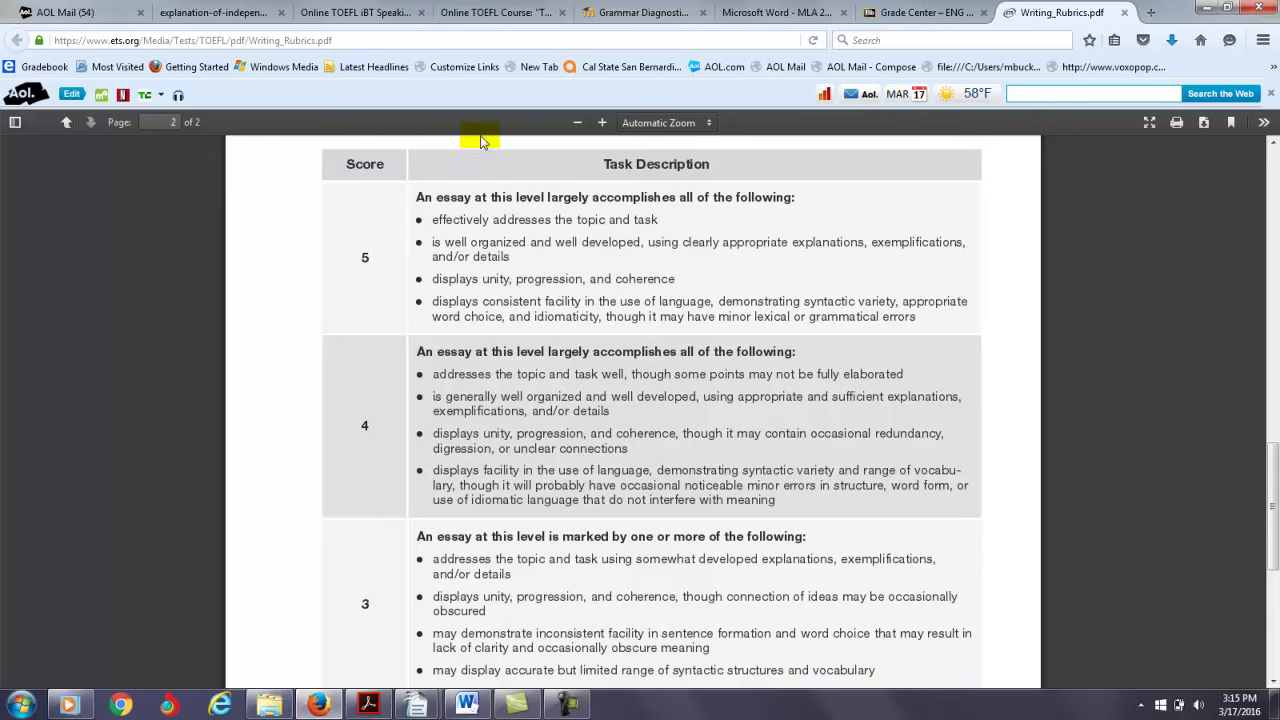
left_click(638, 12)
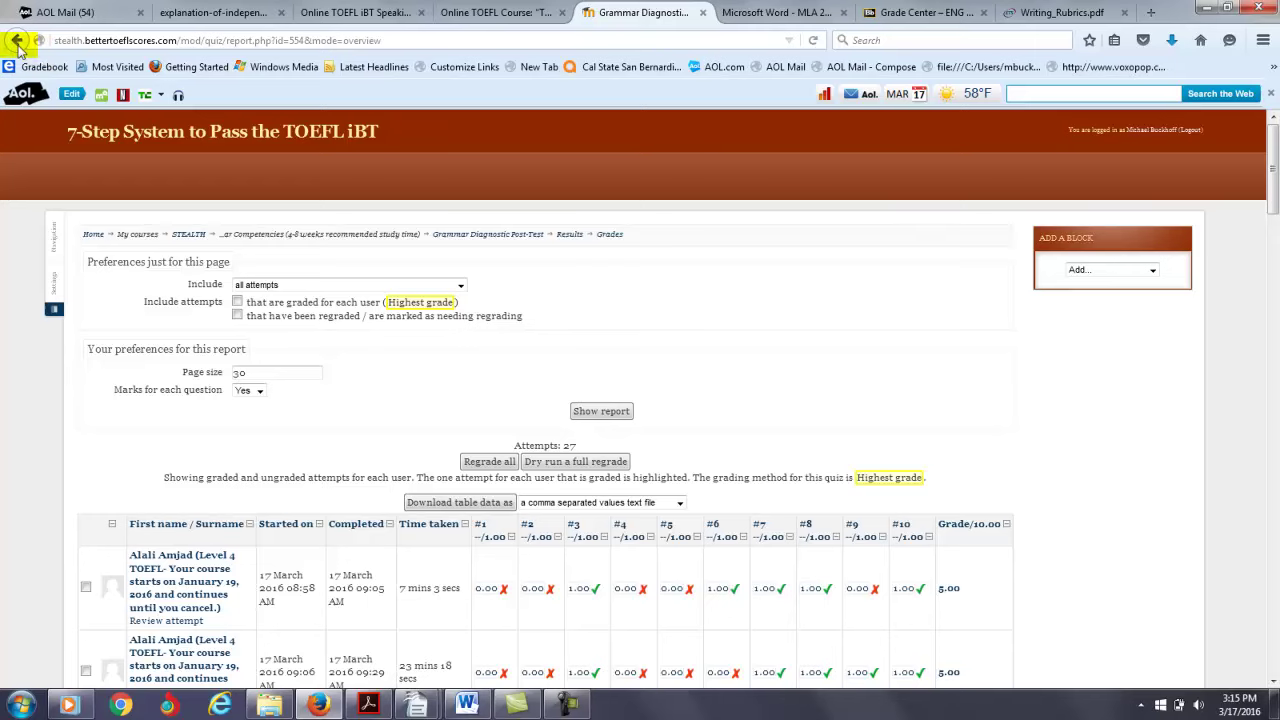
left_click(181, 238)
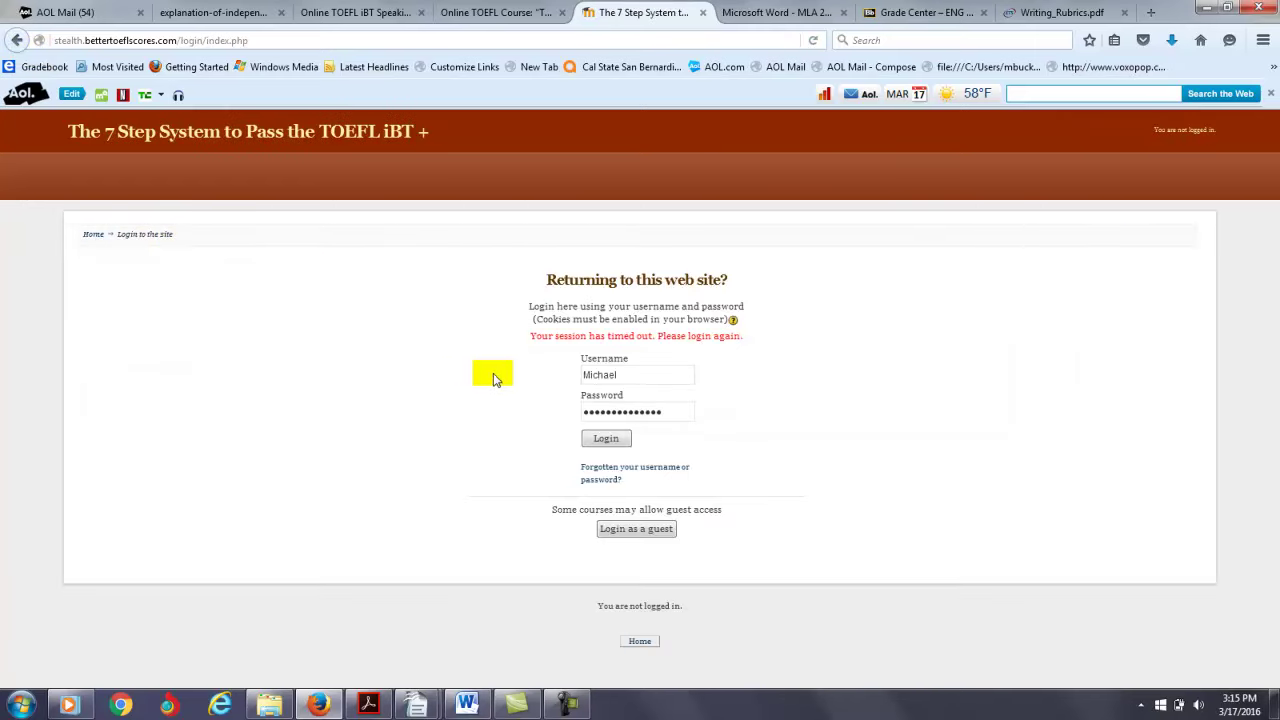
left_click(605, 441)
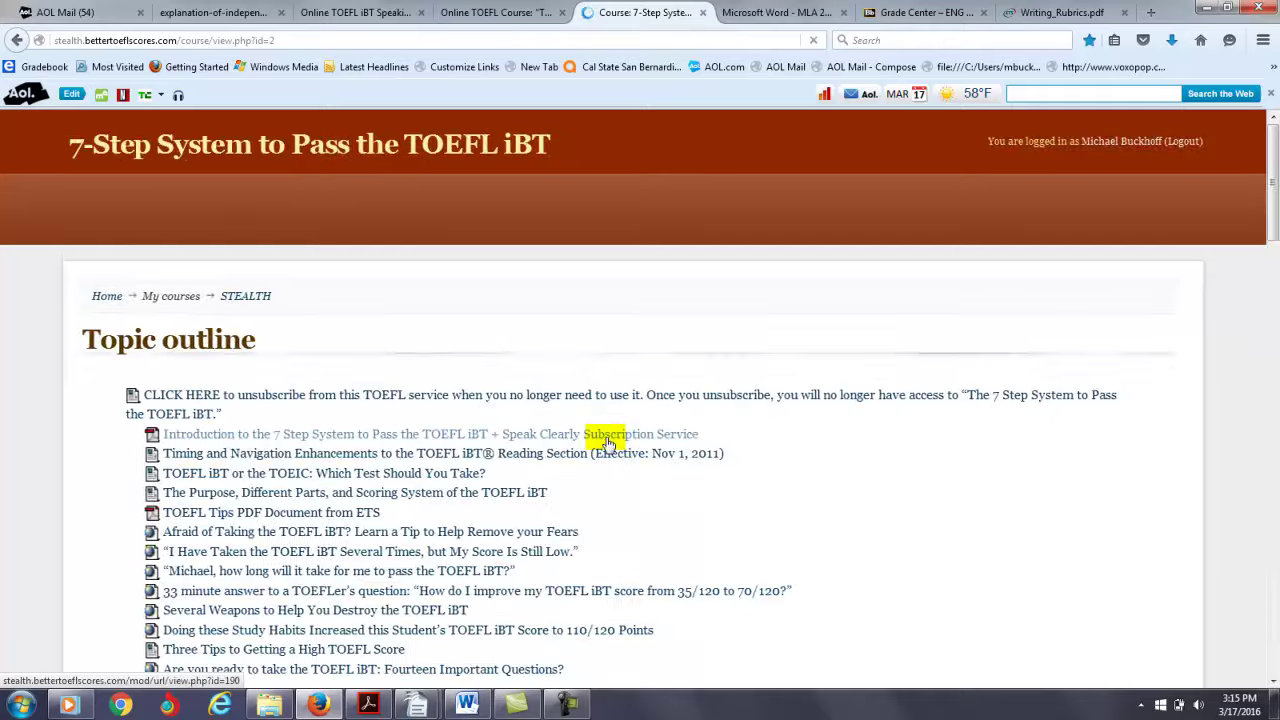
Jump to Step 6, Target and Improve Your Writing Weaknesses, and find its list of Independent Writing Practice Tests.
left_click_drag(1271, 193, 1271, 662)
left_click(933, 492)
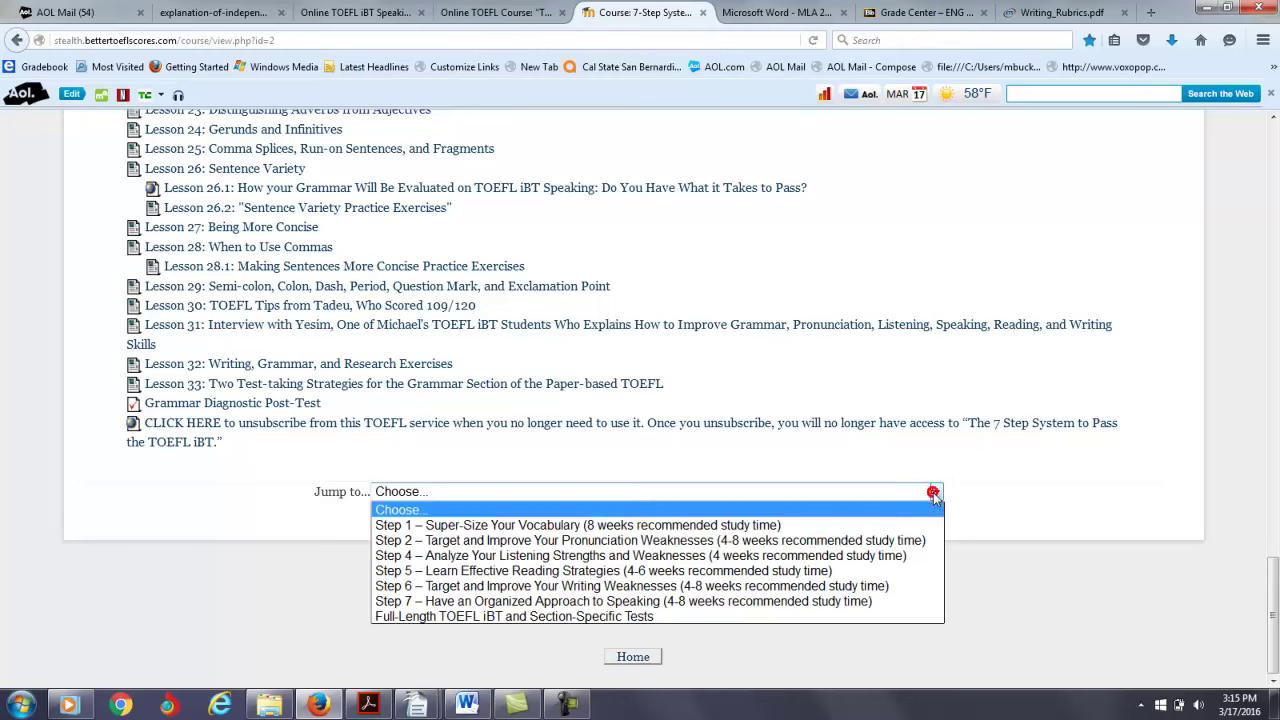
left_click(822, 587)
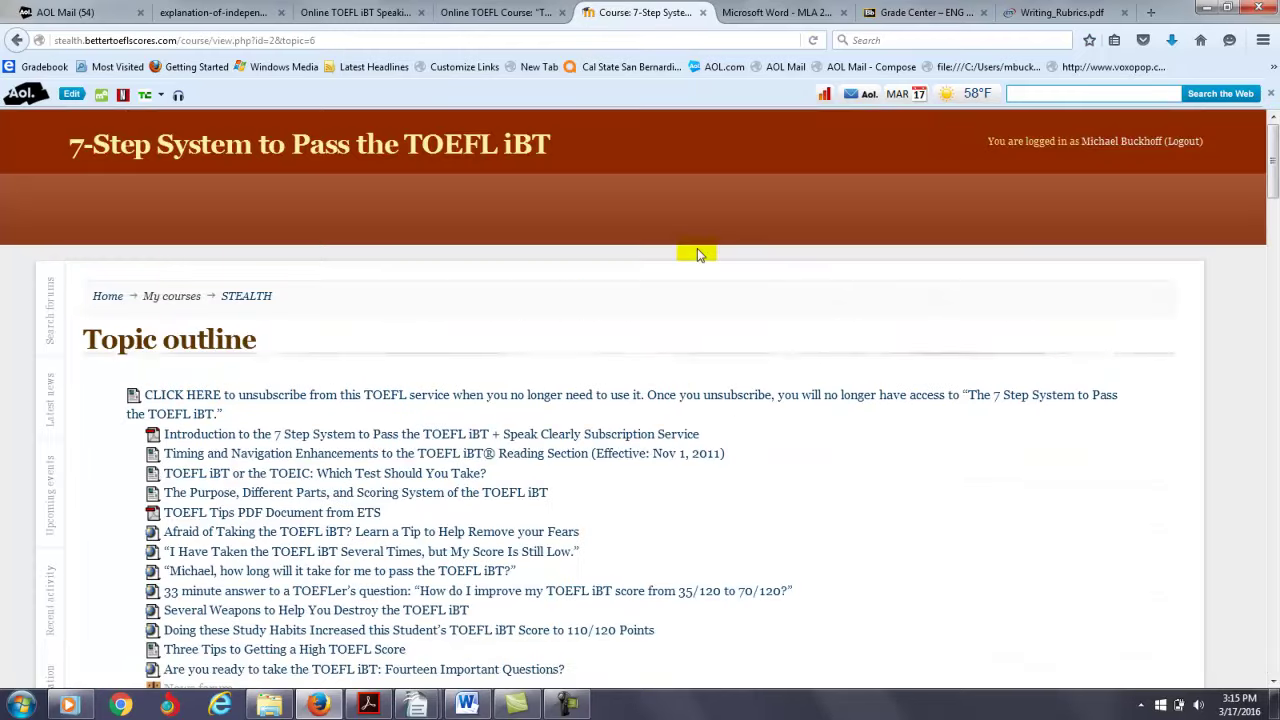
left_click_drag(1266, 158, 1248, 385)
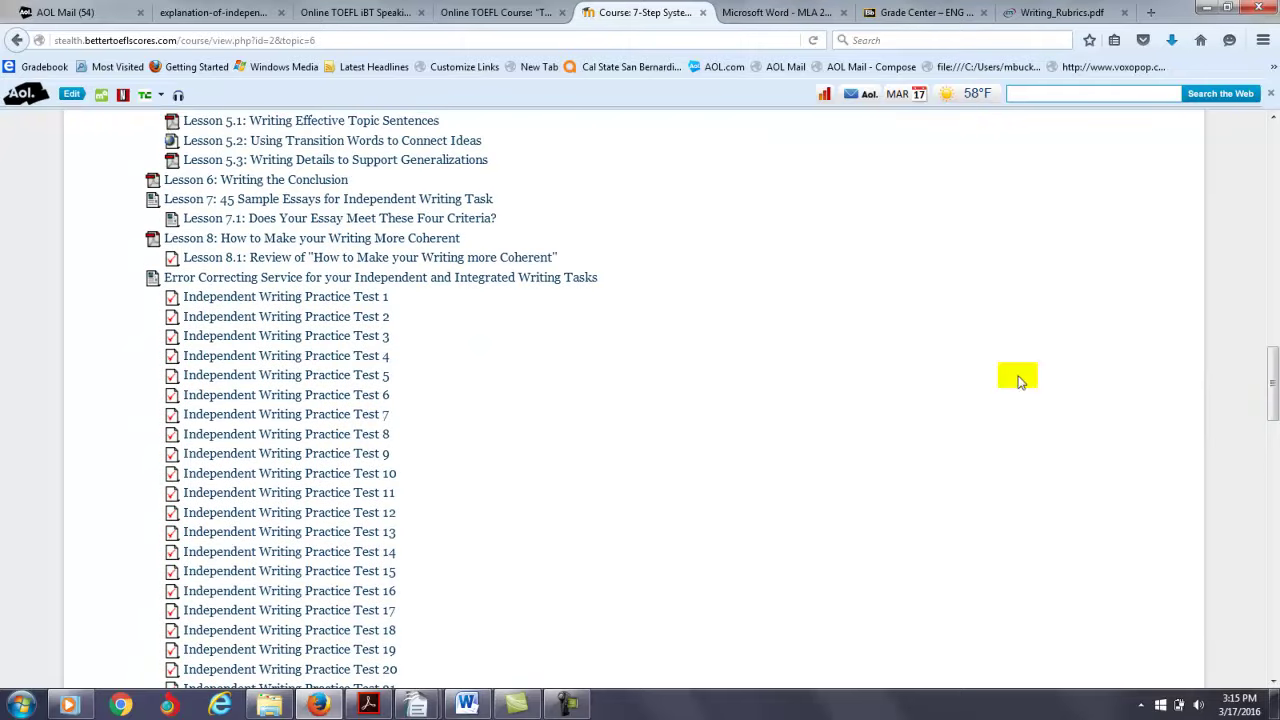
Preview Independent Writing Practice Test 4 to check its essay topic, and return to the Step 6 lesson list.
left_click(324, 357)
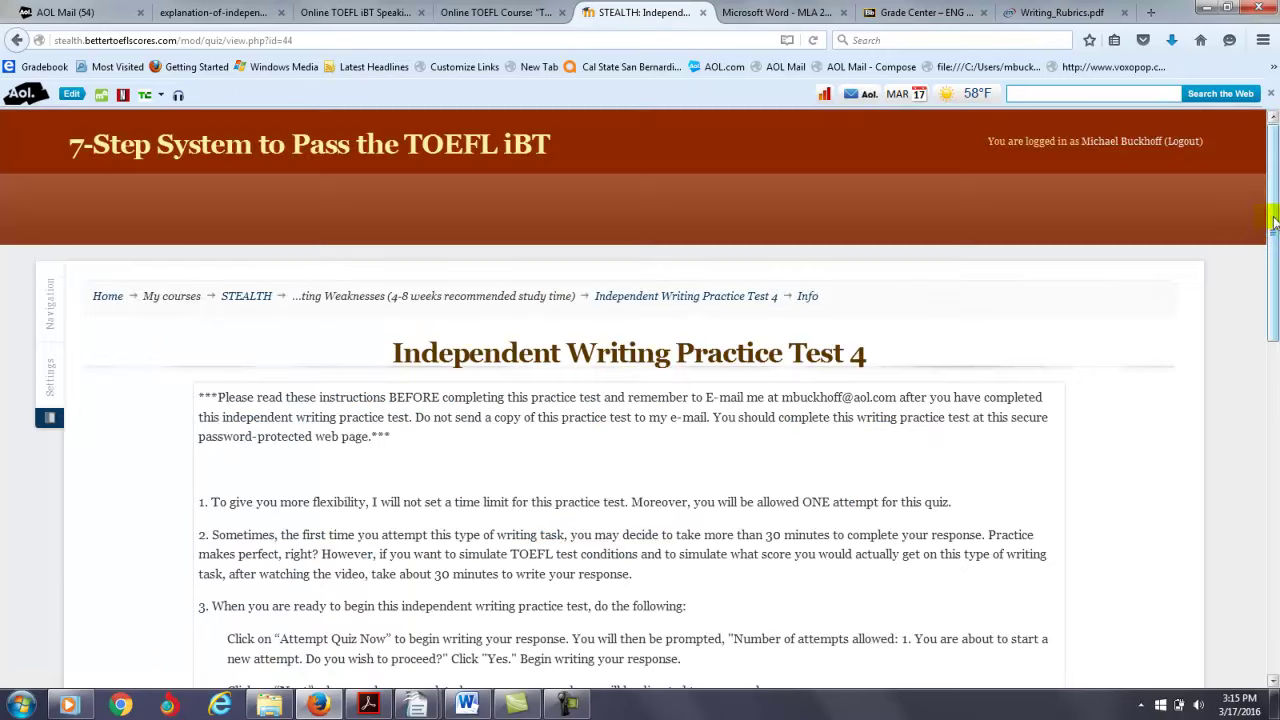
scroll(1273, 225, "down", 10)
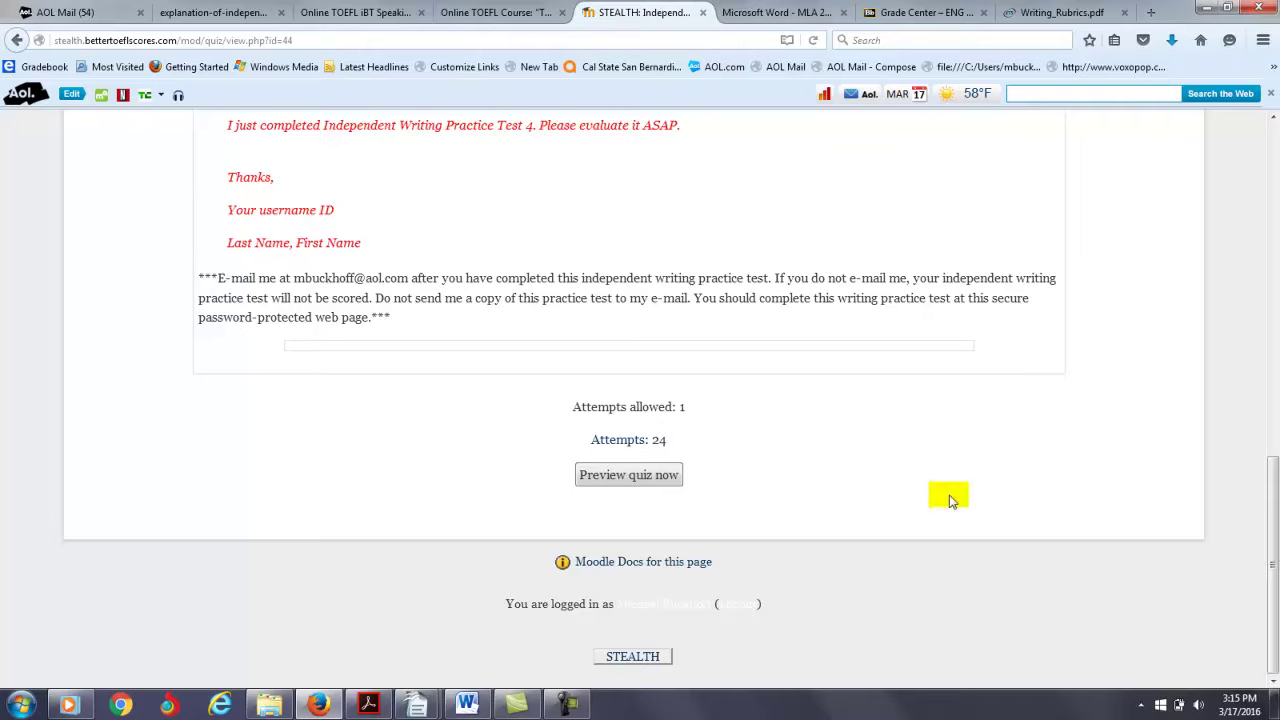
left_click(603, 476)
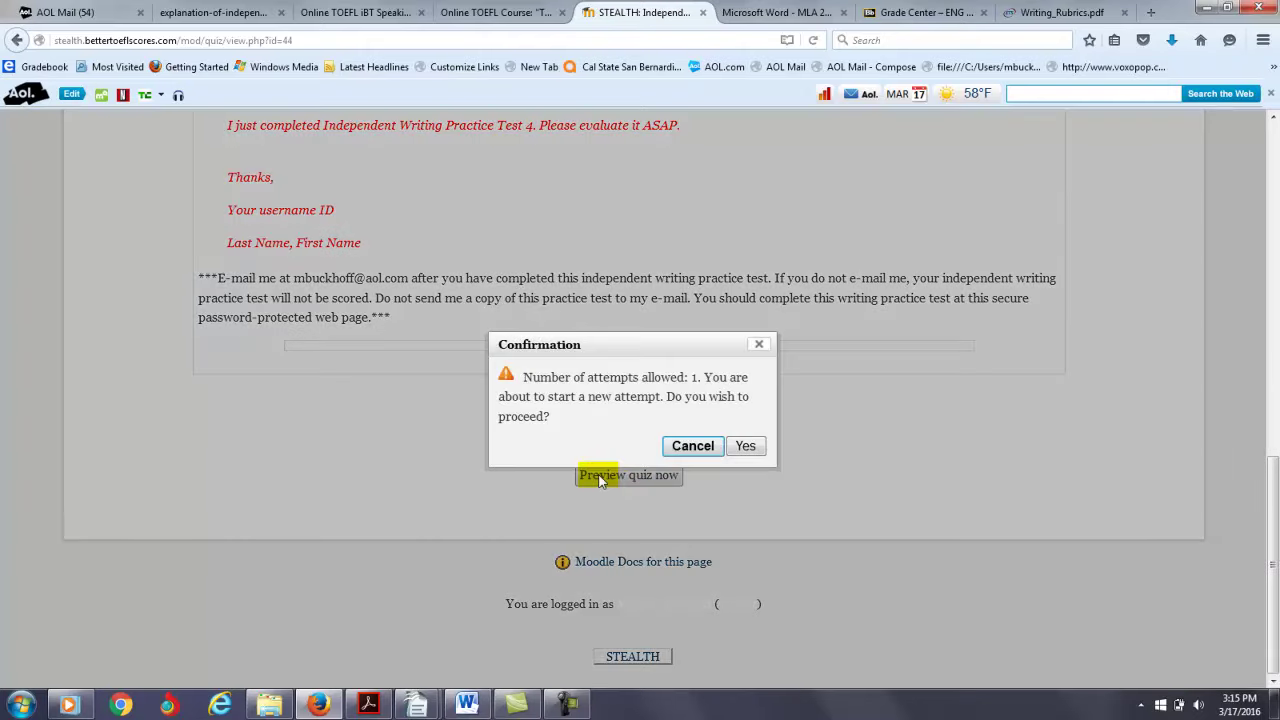
left_click(744, 446)
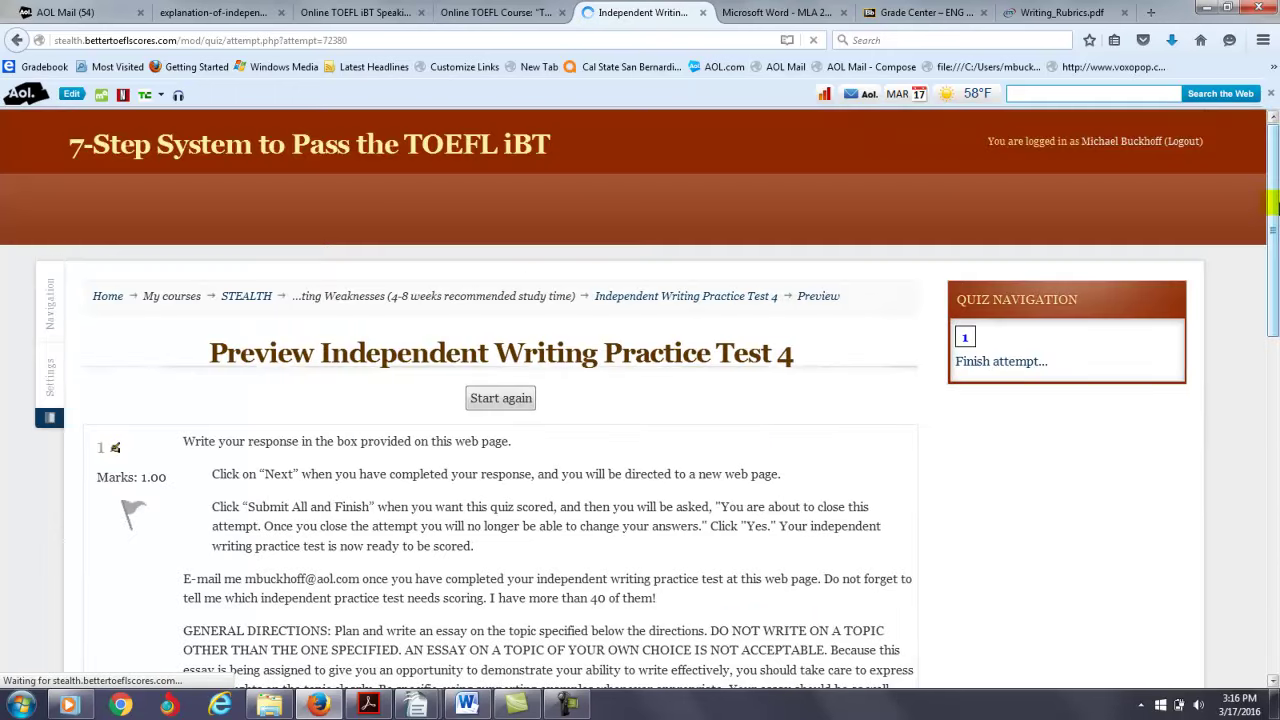
left_click_drag(1276, 209, 1246, 269)
left_click(18, 40)
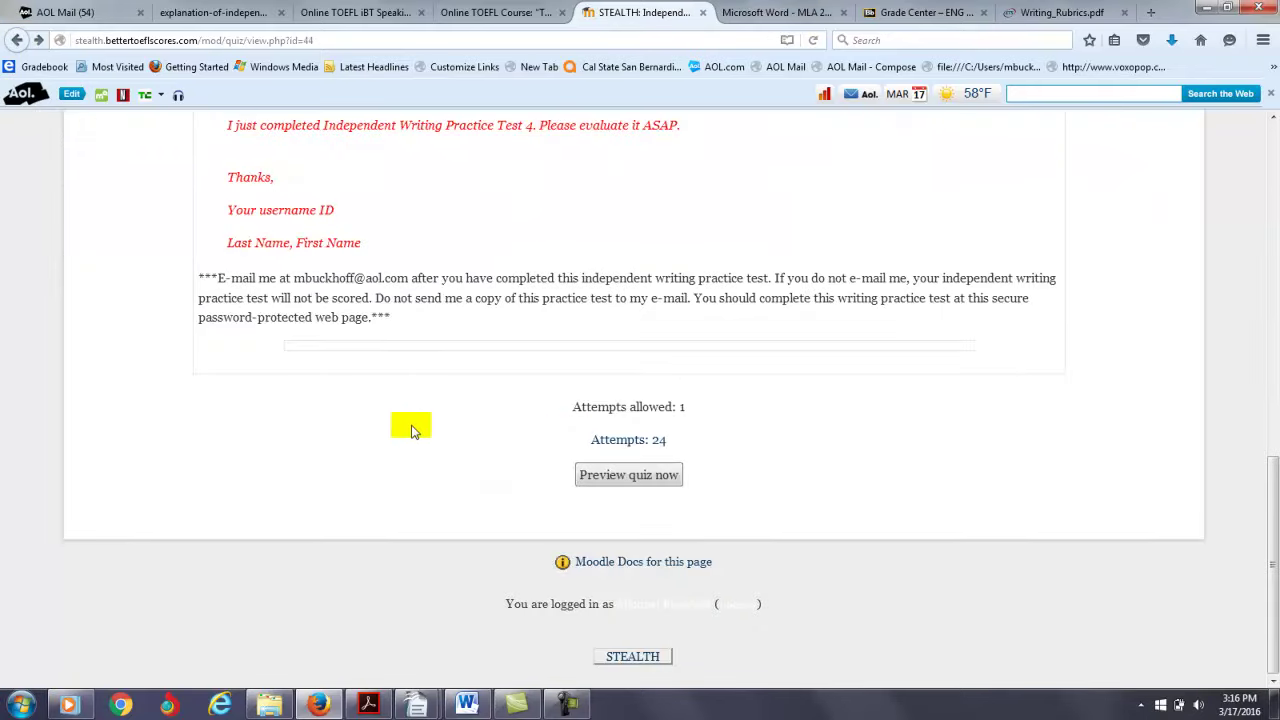
left_click(12, 39)
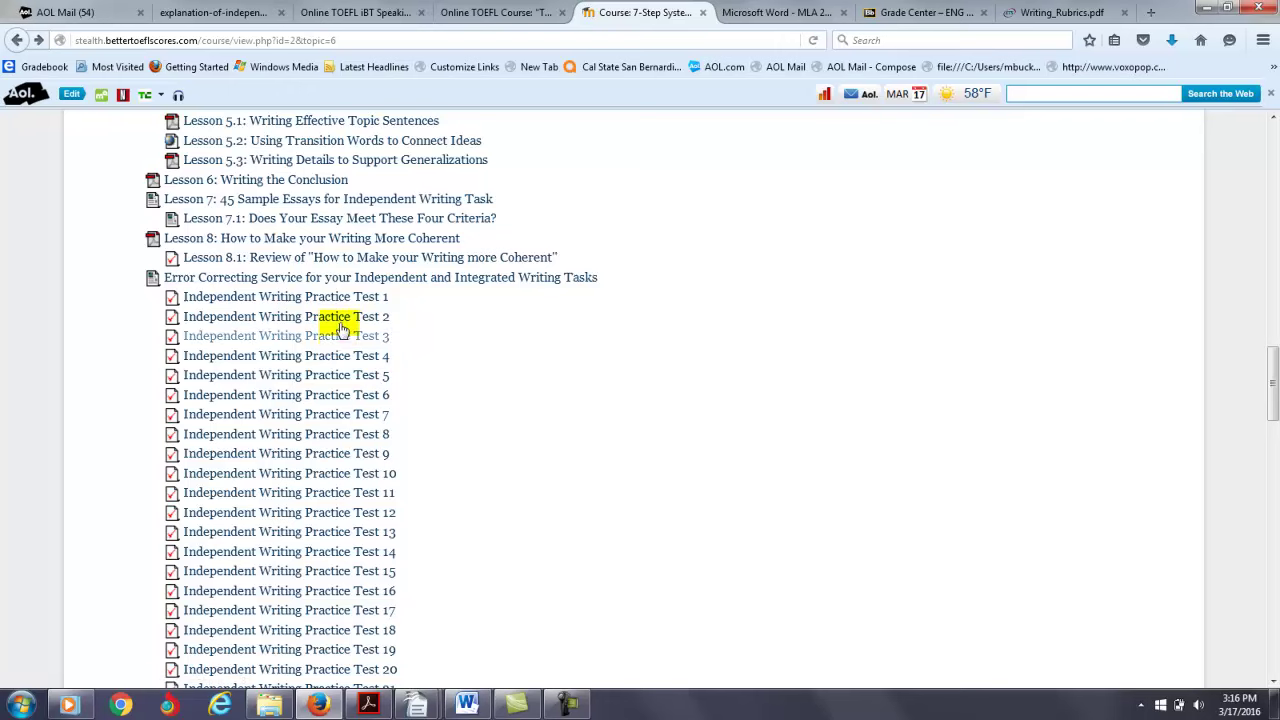
Start a preview of Independent Writing Practice Test 3 and bring up its essay topic.
left_click(340, 336)
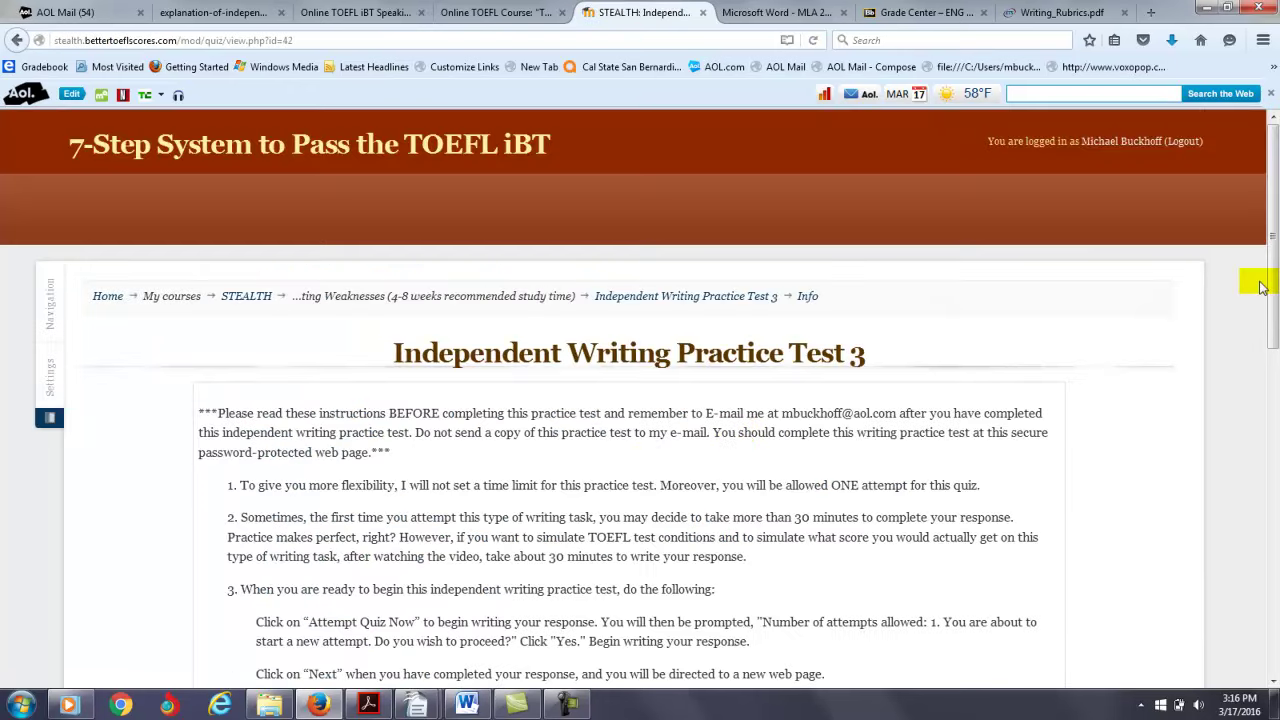
left_click_drag(1265, 280, 1268, 520)
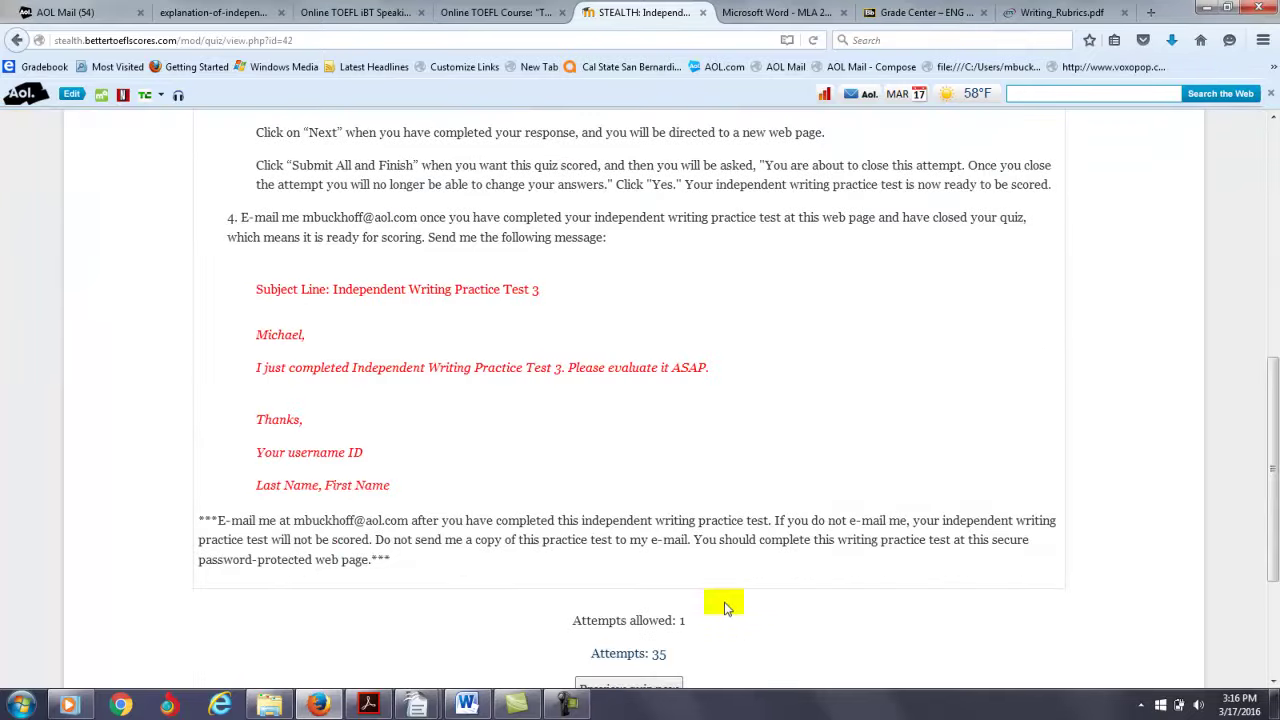
left_click(662, 684)
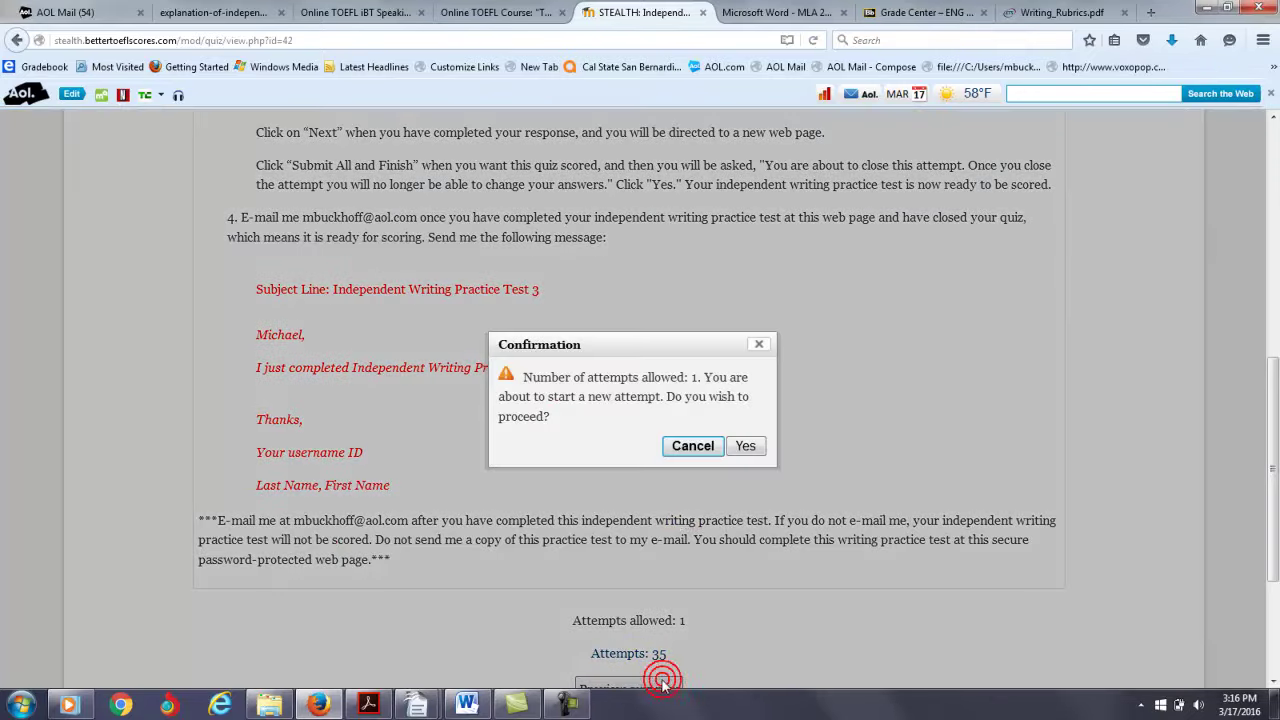
left_click(746, 447)
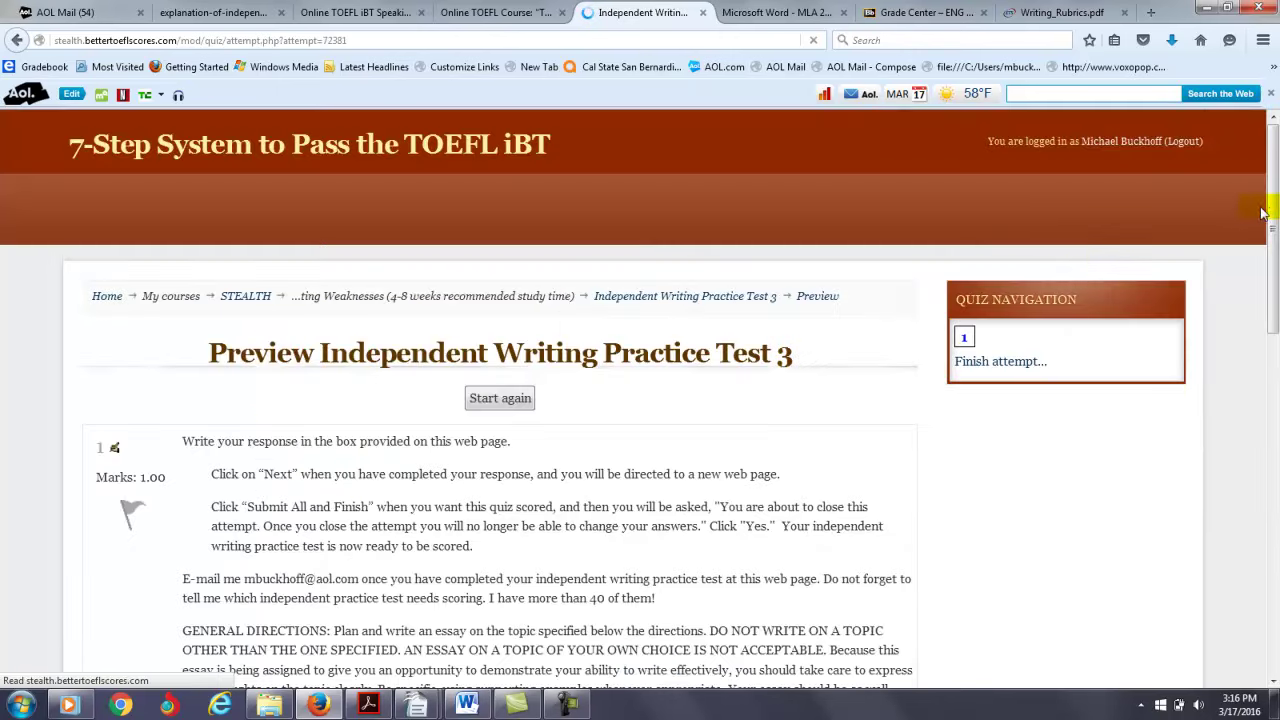
left_click_drag(1267, 213, 1268, 380)
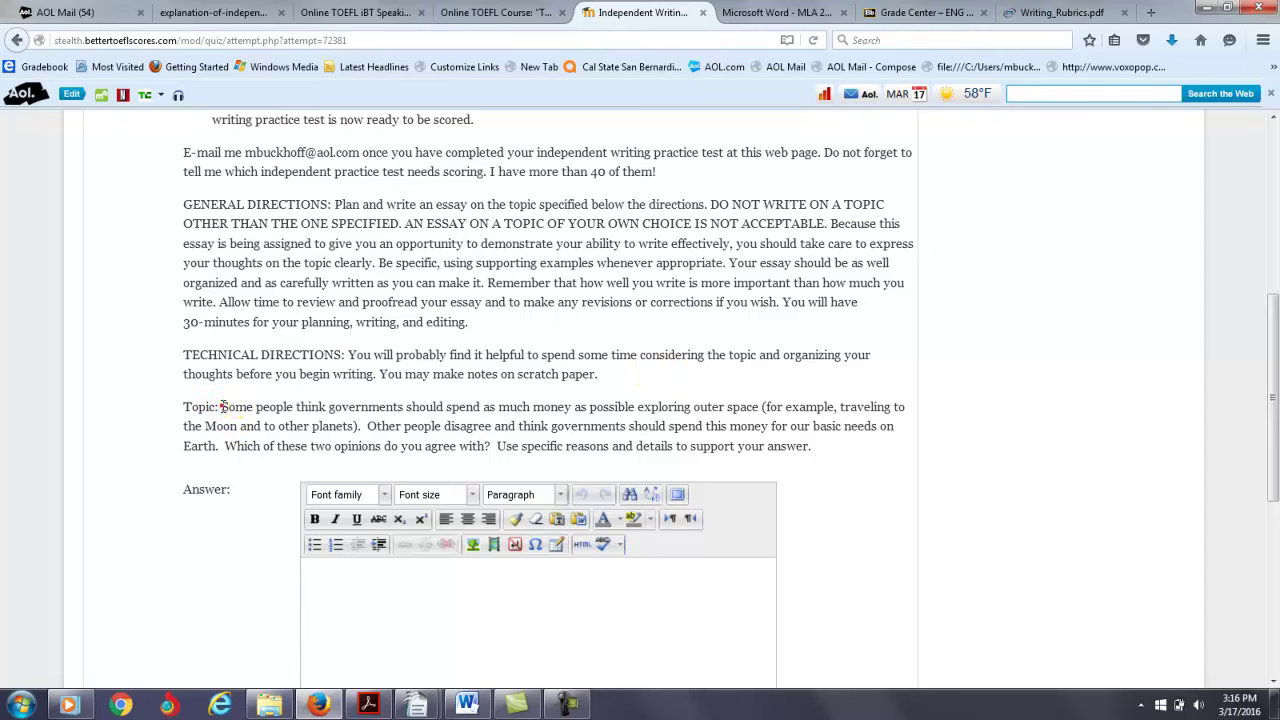
Copy the full topic text of Practice Test 3, switch to OpenOffice Writer and paste it on the empty line above the essay.
left_click_drag(222, 407, 838, 455)
key("ctrl+c")
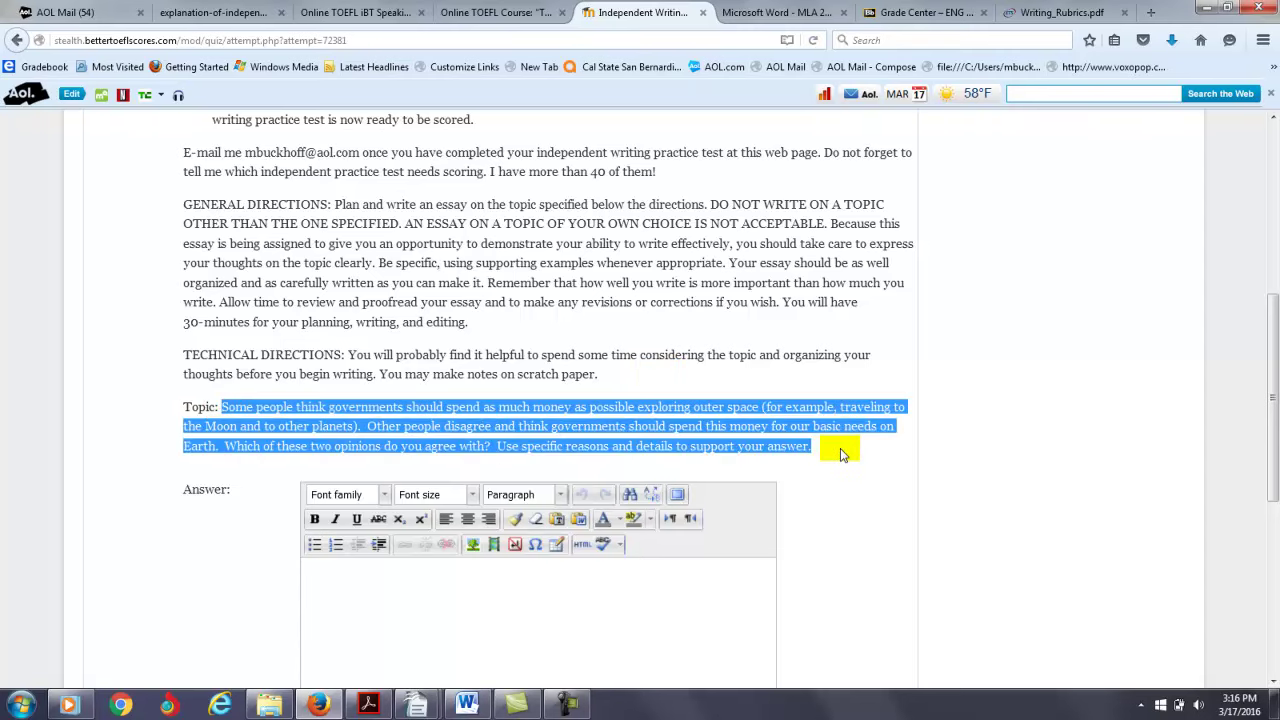
left_click(416, 705)
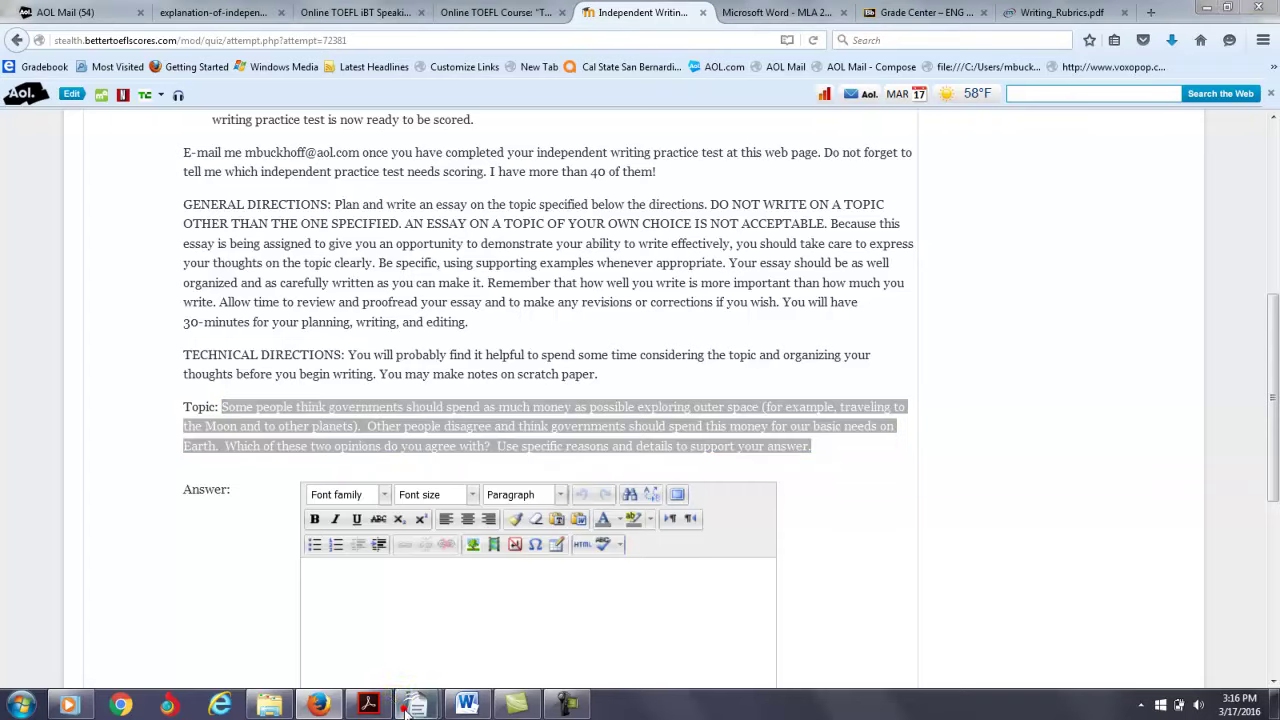
left_click(460, 657)
left_click(400, 389)
scroll(1271, 229, "up", 3)
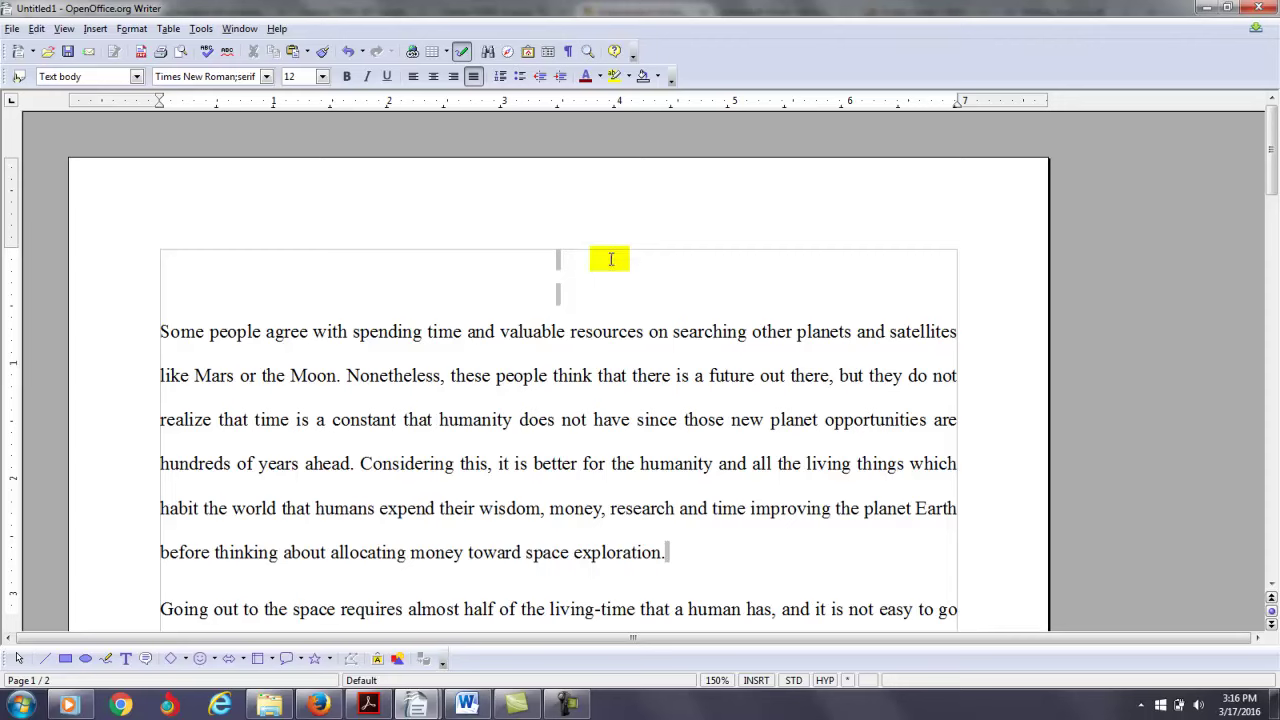
left_click(540, 253)
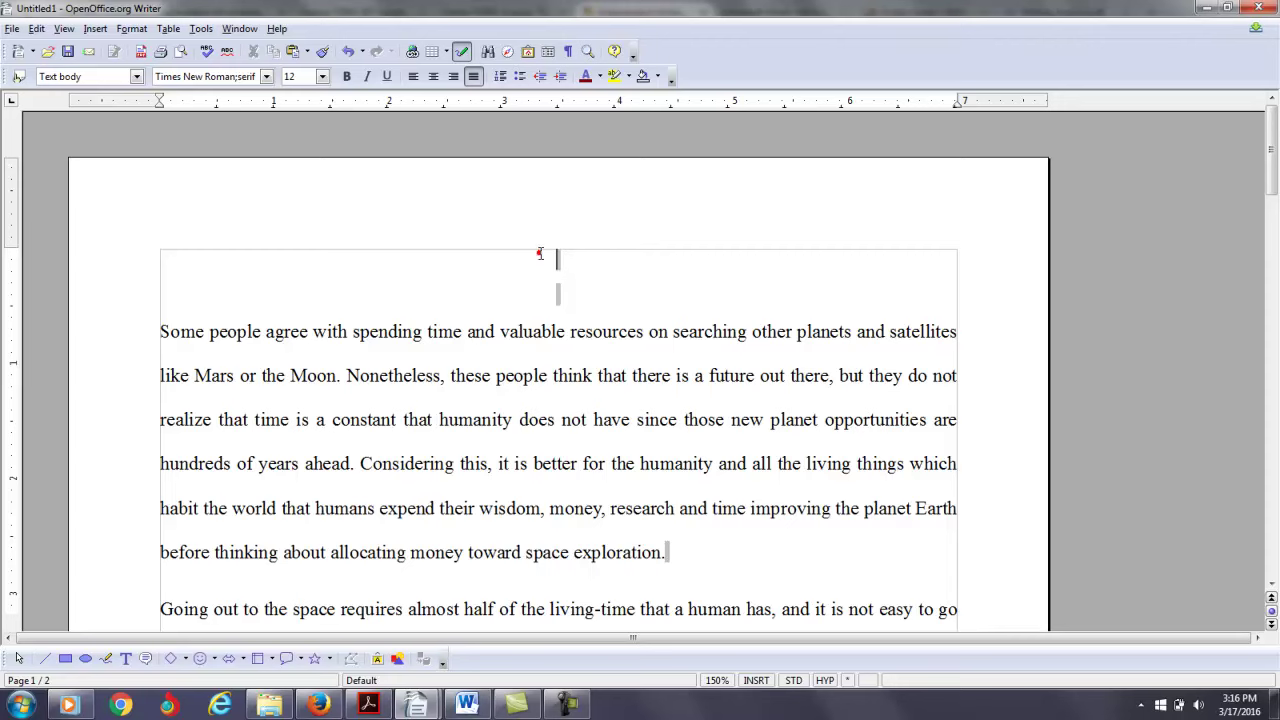
left_click(420, 257)
key("ctrl+v")
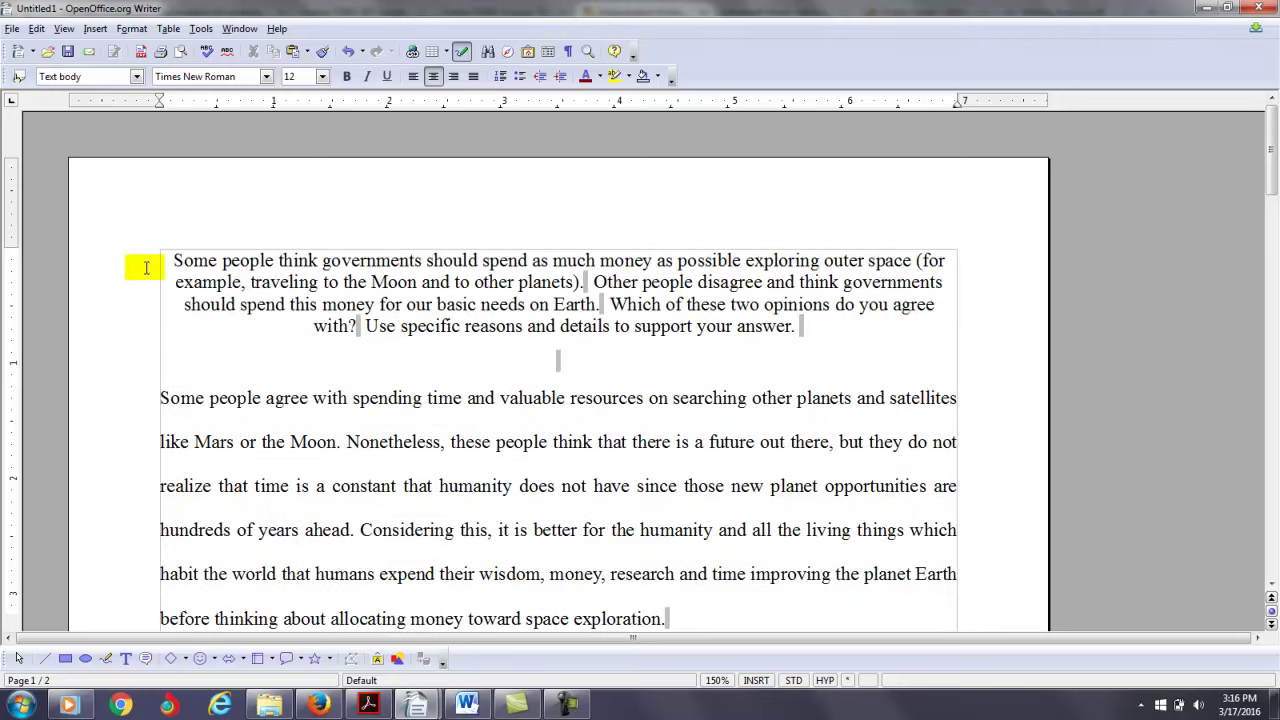
Left-align the pasted topic paragraph and the empty line below it.
left_click_drag(163, 262, 851, 349)
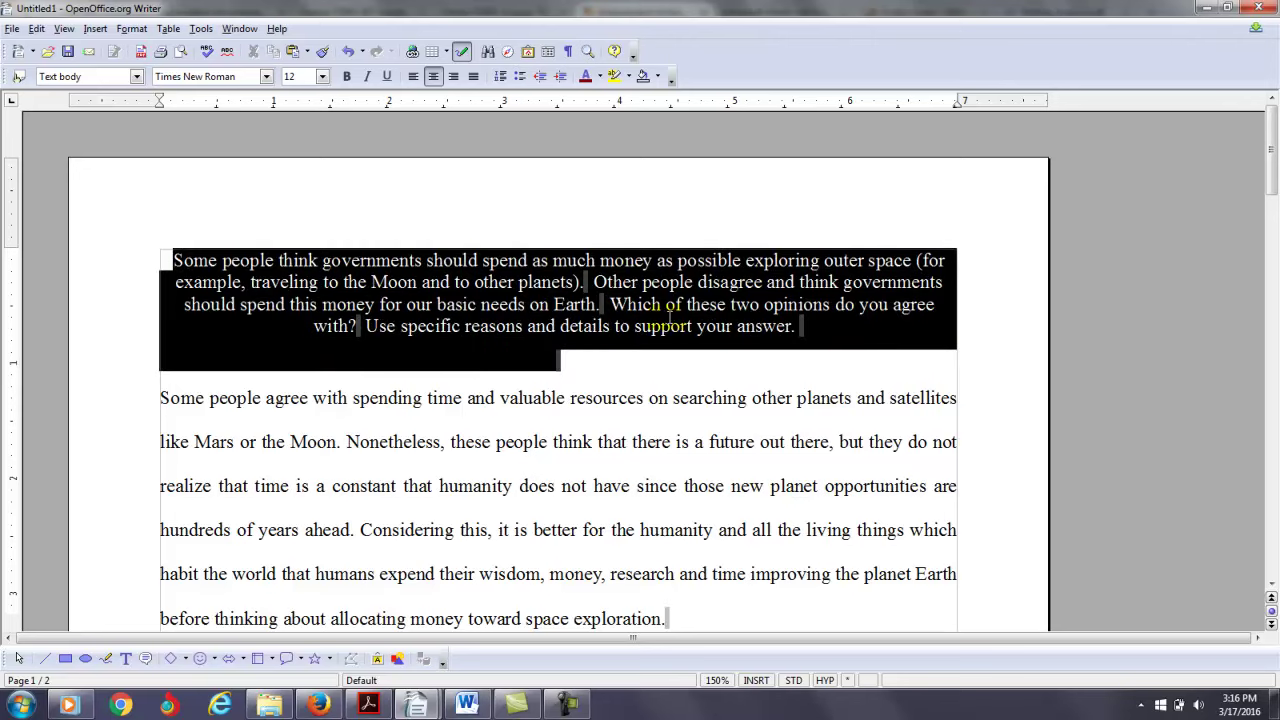
left_click(413, 76)
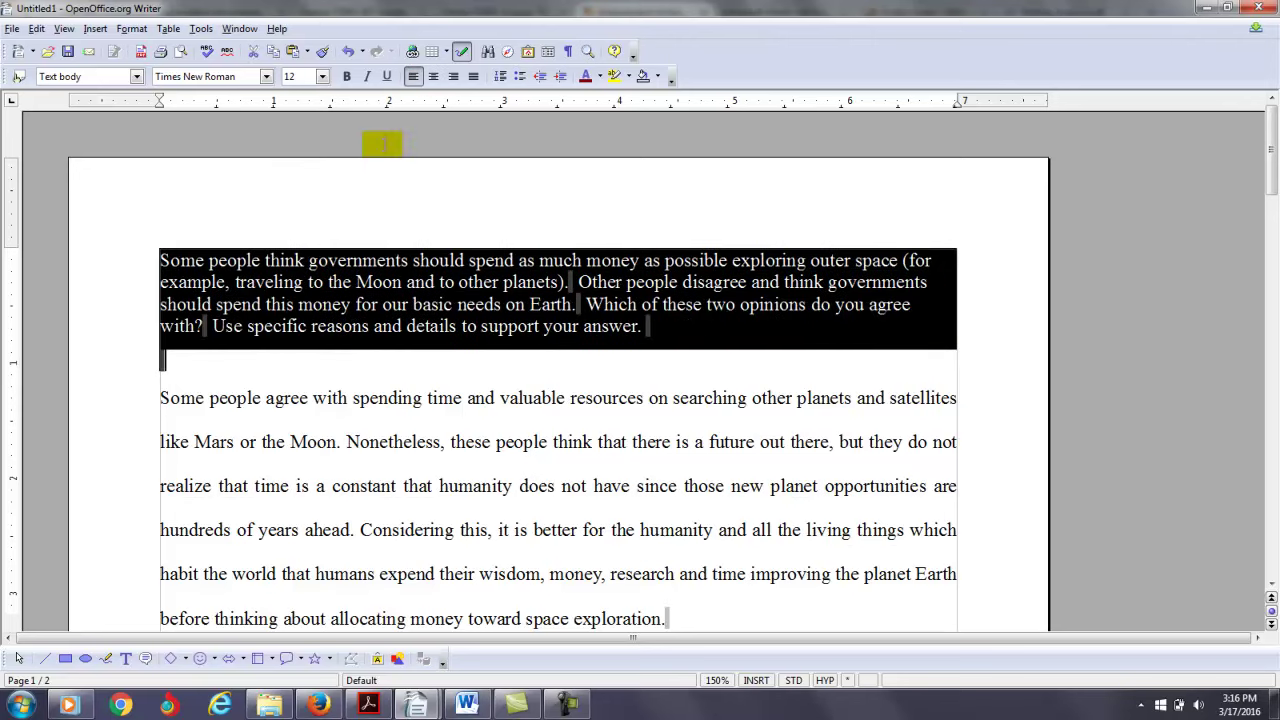
left_click(388, 330)
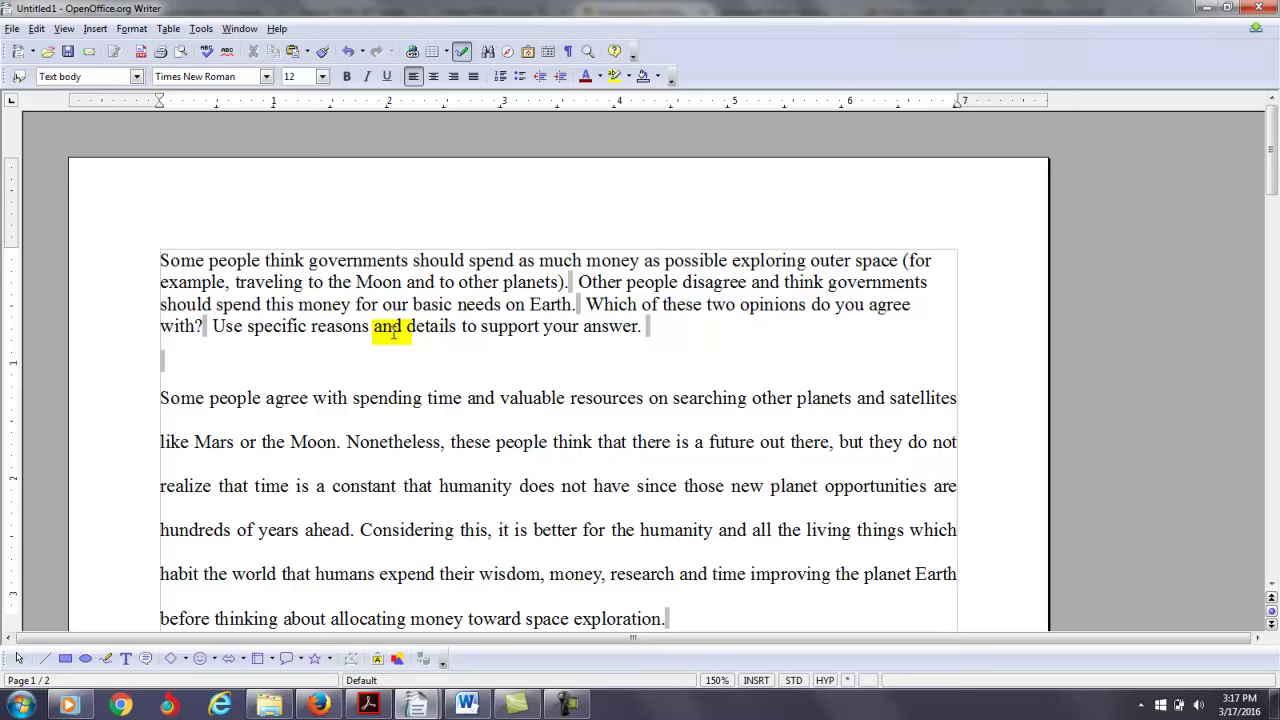
Delete "who is" from "The people who is selected" in the second essay paragraph.
left_click(692, 398)
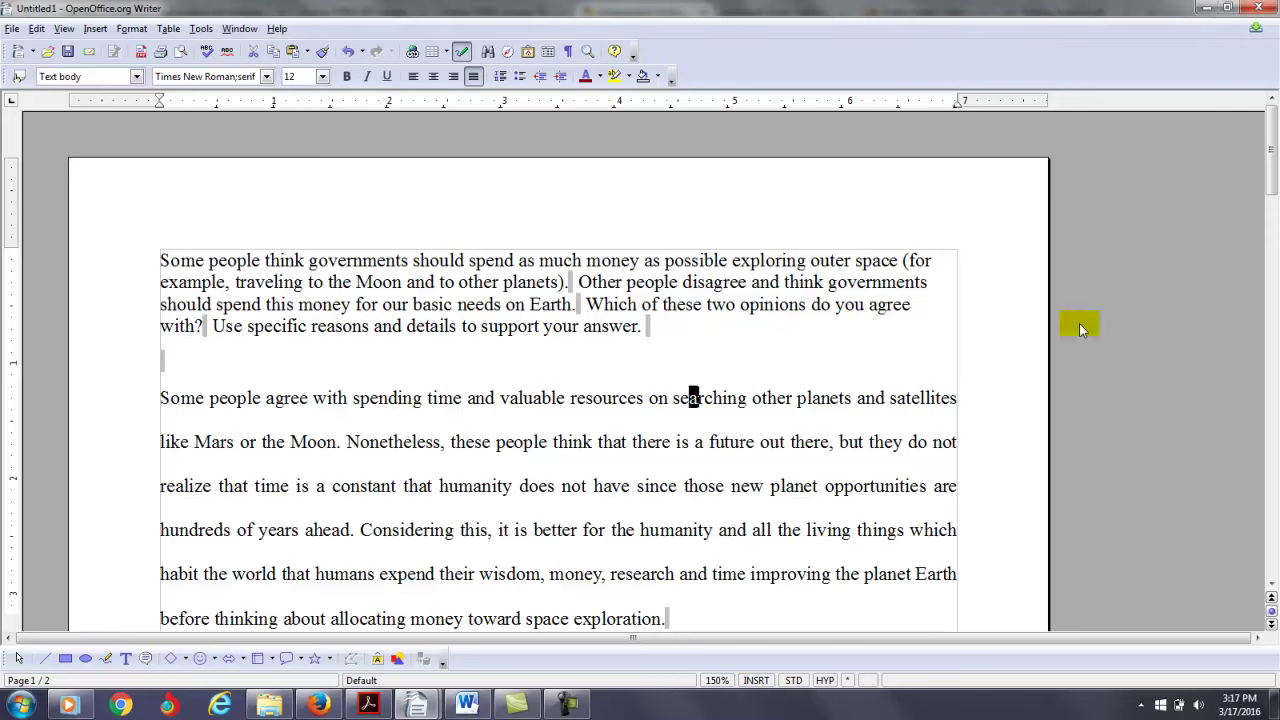
left_click_drag(1268, 150, 1268, 258)
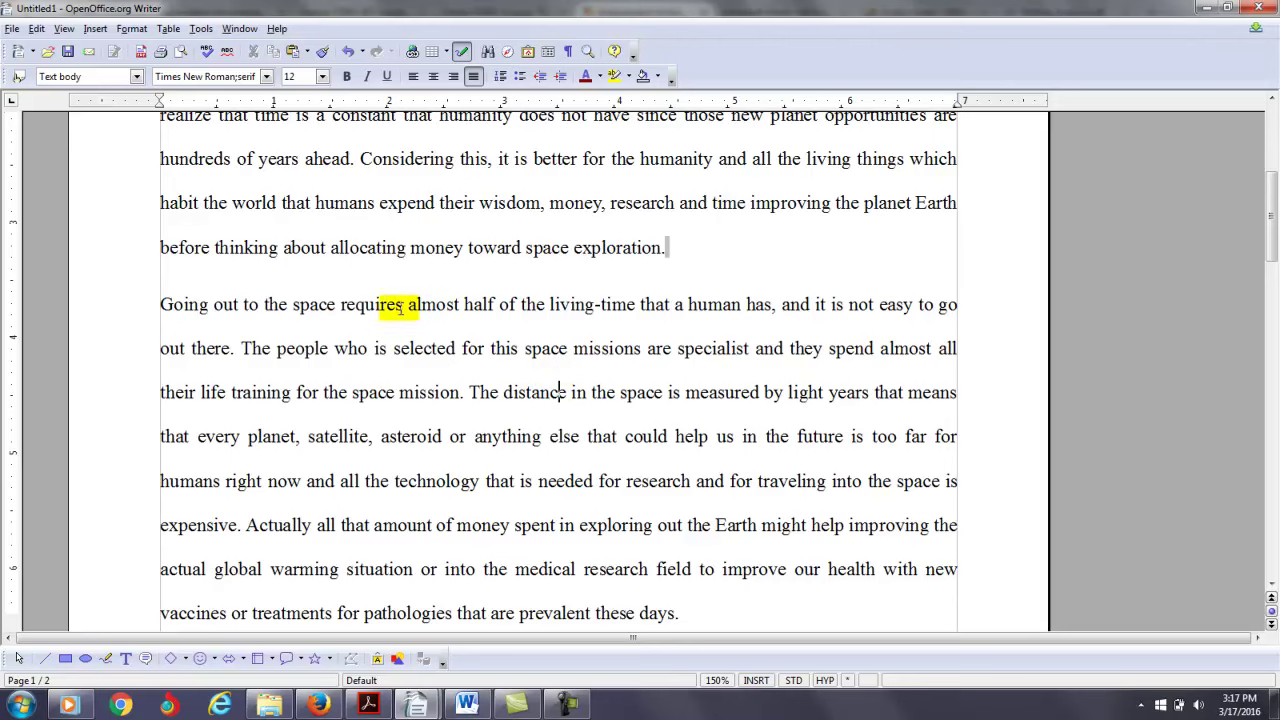
left_click(338, 345)
key("Delete")
key("Delete")
key("Delete")
key("Delete")
key("Delete")
key("Delete")
key("Delete")
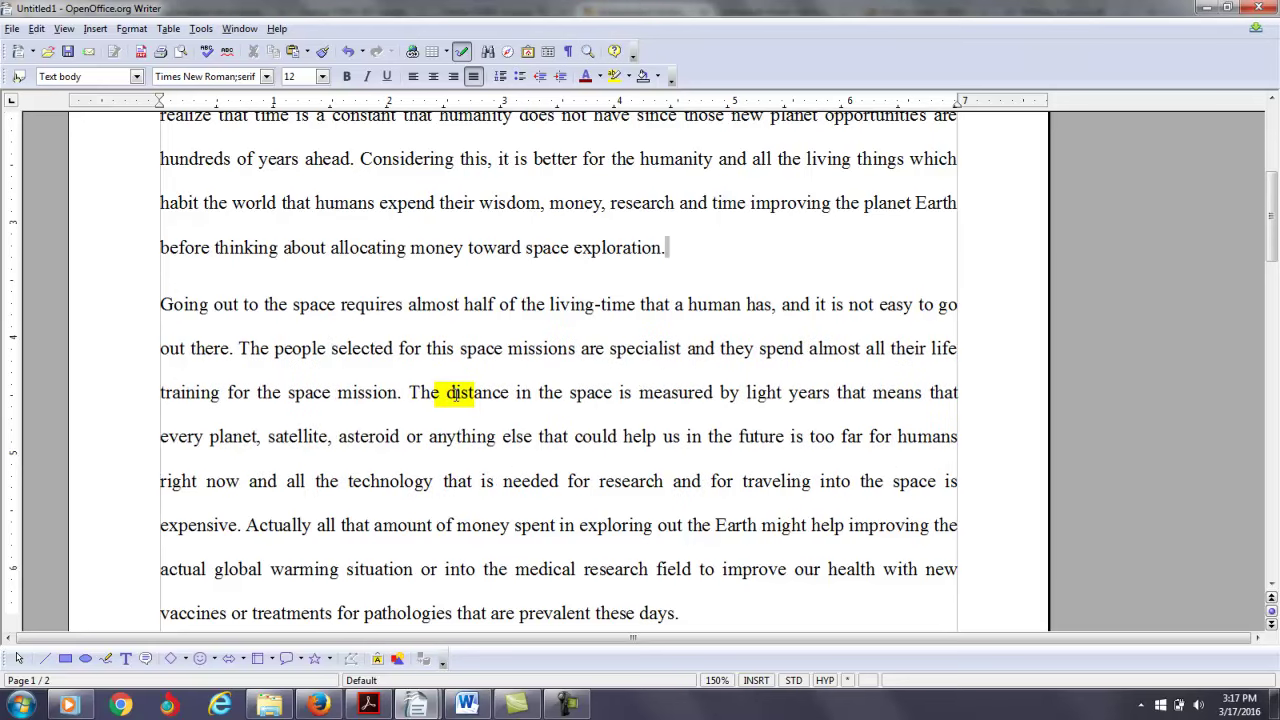
Remove the word "this" before "space missions" in the sentence about the people selected.
key("Right")
key("Right")
key("Right")
key("Right")
key("Right")
key("Right")
key("Right")
key("Right")
key("Right")
key("Right")
key("Right")
key("Right")
key("Right")
key("Right")
key("Right")
key("Right")
key("Right")
key("Right")
key("Right")
key("Right")
key("Left")
key("Left")
key("Left")
key("Left")
key("Left")
key("Left")
key("Left")
key("Left")
key("Left")
key("Left")
key("Left")
key("Left")
key("Left")
key("Left")
key("Left")
key("Left")
key("Left")
key("Left")
key("Left")
key("Delete")
key("Delete")
key("Delete")
key("Delete")
key("Delete")
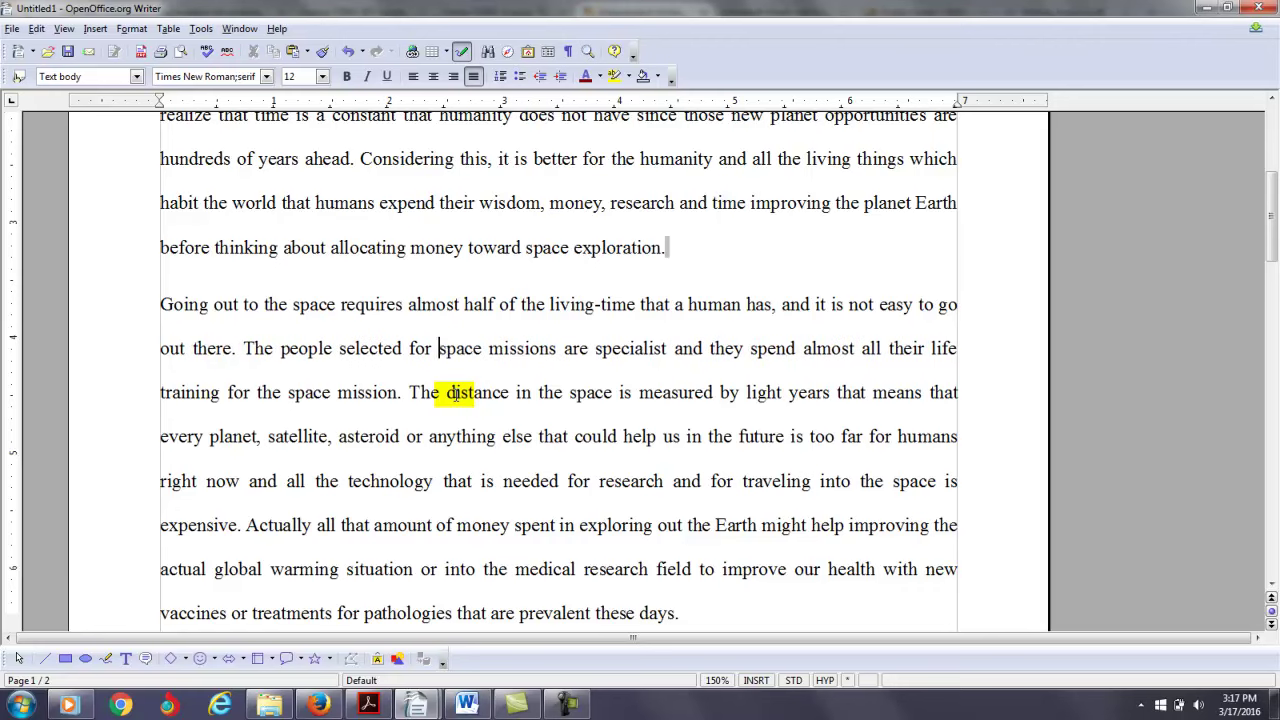
Make "specialist" plural and add a comma after it, so the text reads "specialists, and they spend".
key("Right")
key("Right")
key("Right")
key("Right")
key("Right")
key("Right")
key("Right")
key("Right")
key("Right")
key("Right")
key("Right")
key("Right")
key("Right")
key("Right")
key("Right")
key("Right")
type("s,")
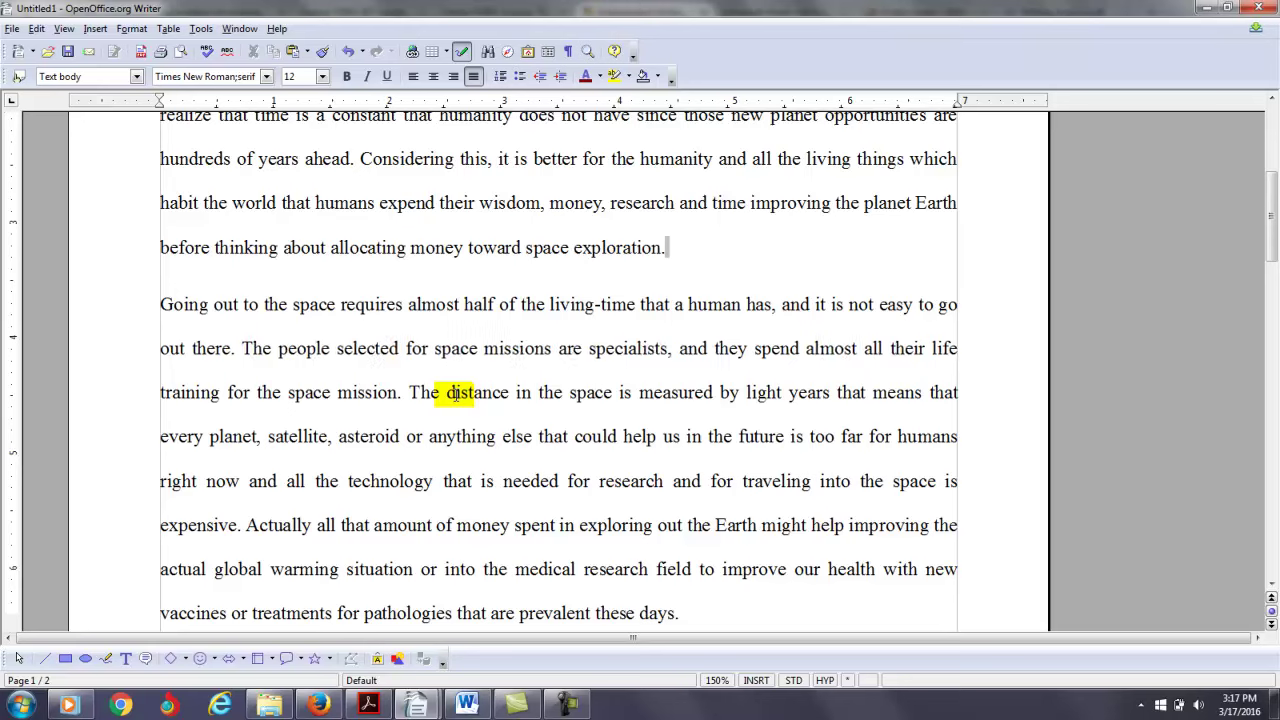
Change "life" to "lives" in the phrase "almost all their life training".
key("Right")
key("Right")
key("Right")
key("Right")
key("Right")
key("Right")
key("Right")
key("Right")
key("Right")
key("Right")
key("Right")
key("Right")
key("Right")
key("Right")
key("Right")
key("Right")
key("Right")
key("Right")
key("Right")
key("Right")
key("Delete")
key("Delete")
type("ves")
Remove "the" before "space" in the sentence beginning "The distance in the space is measured".
key("Right")
key("Right")
key("Right")
key("Right")
key("Right")
key("Right")
key("Right")
key("Right")
key("Right")
key("Right")
key("Right")
key("Right")
key("Right")
key("Right")
key("Right")
key("Right")
key("Right")
key("Right")
key("Right")
key("Right")
key("Right")
key("Right")
key("Right")
key("Right")
key("Right")
key("Right")
key("Right")
key("Right")
key("Right")
key("Right")
key("Right")
key("Right")
key("Right")
key("Right")
key("Right")
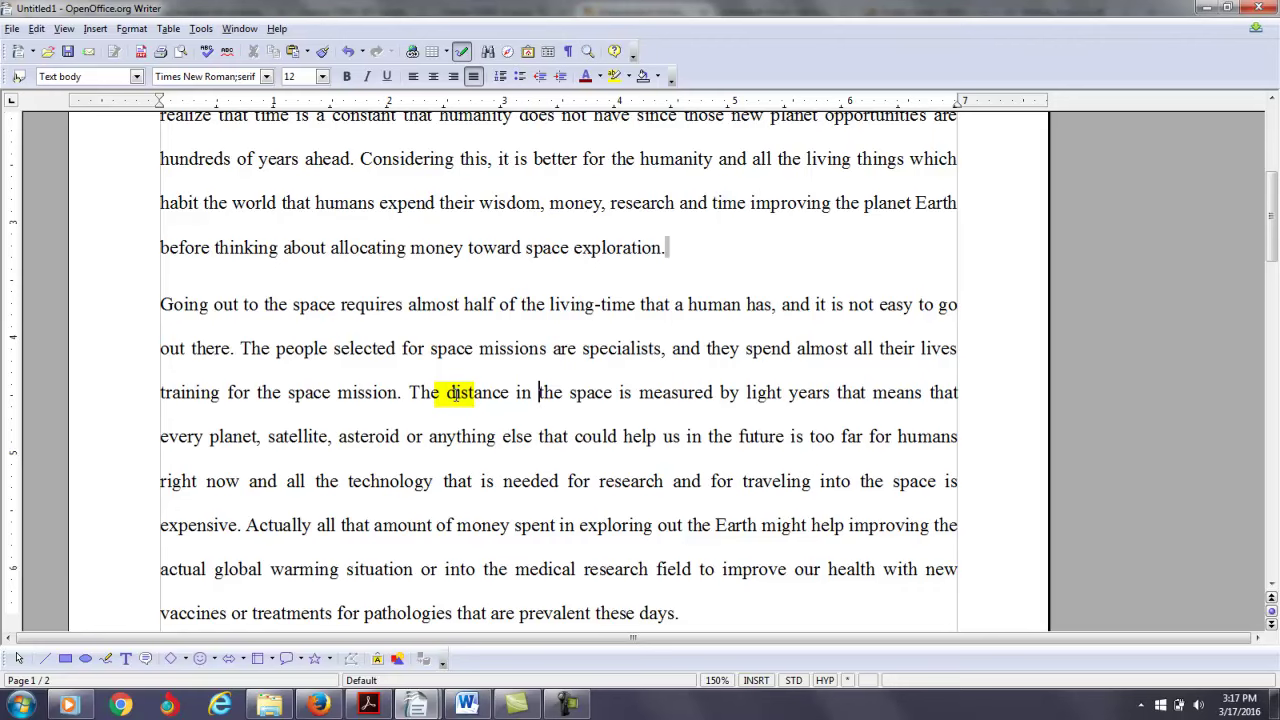
key("BackSpace")
key("Delete")
key("Delete")
key("Delete")
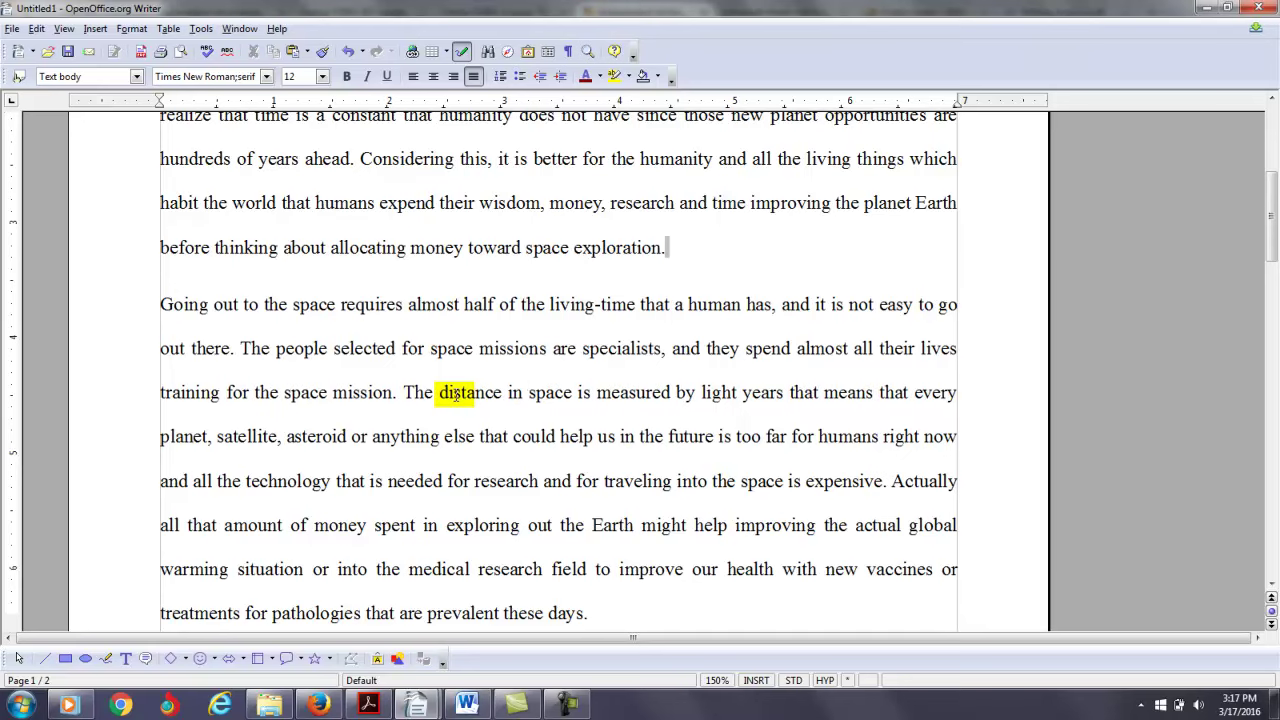
Remove "the" before "space" in the phrase "traveling into the space is expensive".
key("Right")
key("Down")
key("Down")
key("Up")
key("Up")
key("Down")
key("Right")
key("Right")
key("Right")
key("Right")
key("Right")
key("Right")
key("Right")
key("Right")
key("Right")
key("Right")
key("Right")
key("Right")
key("Right")
key("Right")
key("Right")
key("Right")
key("Right")
key("Right")
key("Right")
key("Right")
key("Left")
key("Delete")
key("Delete")
key("Delete")
key("Delete")
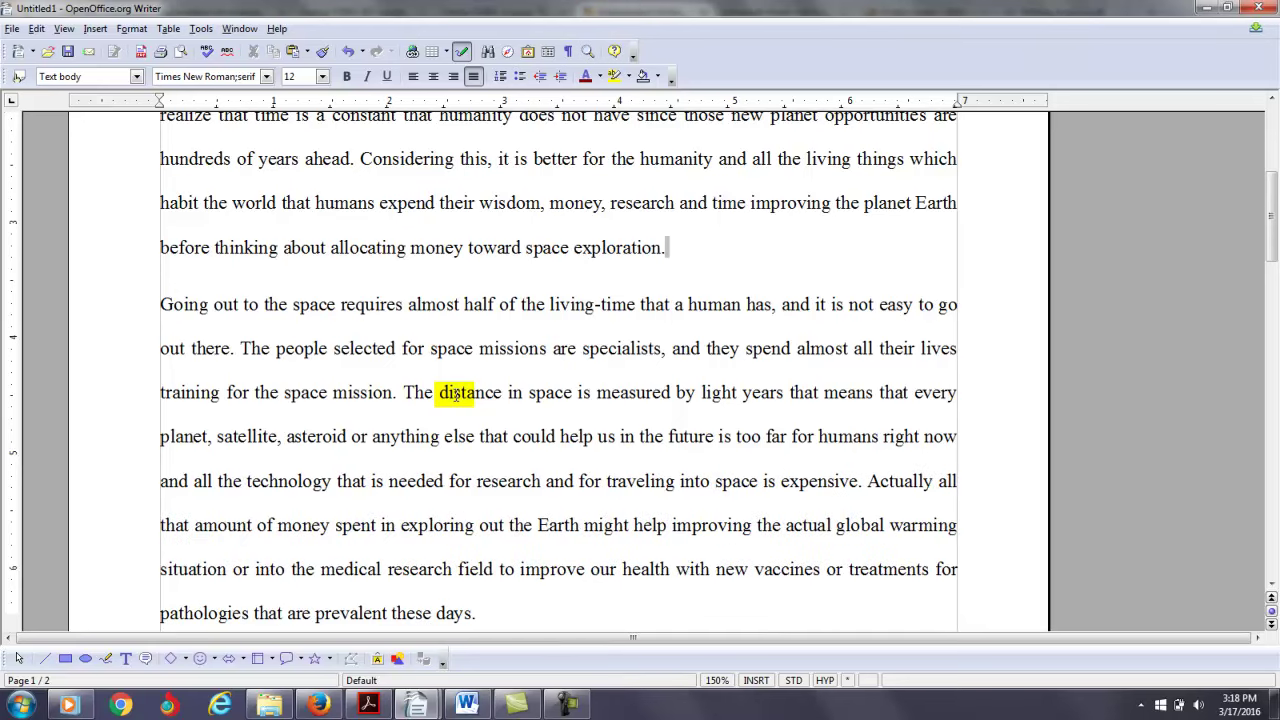
Add a comma after "Actually" at the start of the sentence about the amount of money spent.
key("Right")
key("Right")
key("Right")
key("Right")
key("Right")
key("Right")
key("Right")
key("Right")
key("Right")
key("Right")
key("Right")
key("Right")
key("Right")
key("Right")
key("Right")
key("Right")
key("Right")
key("Right")
key("Right")
key("Right")
type(",")
Change "out" to "outer space" in the phrase "money spent in exploring out the Earth".
key("Right")
key("Right")
key("Right")
key("Right")
key("Right")
key("Right")
key("Right")
key("Right")
key("Right")
key("Right")
key("Right")
key("Right")
key("Right")
key("Right")
key("Right")
key("Right")
key("Right")
key("Right")
key("Right")
key("Right")
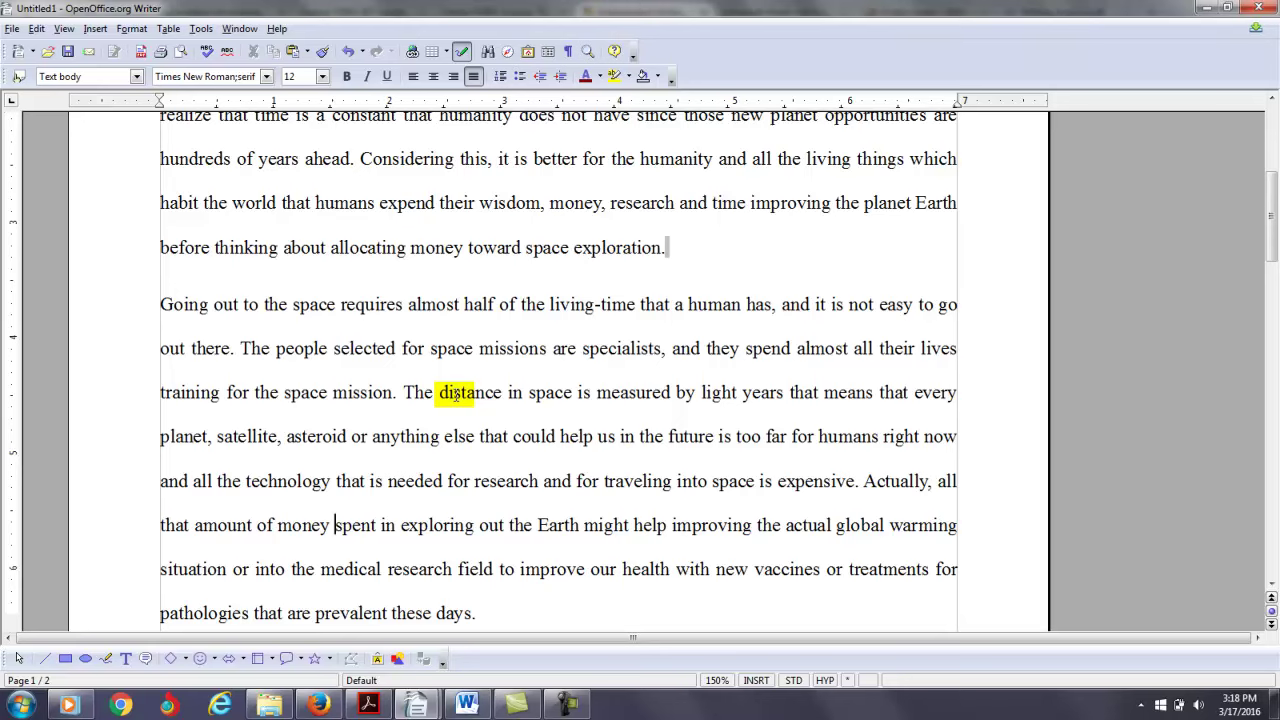
key("Right")
key("Right")
key("Right")
key("Right")
key("Right")
key("Right")
key("Right")
key("Right")
key("Right")
key("Right")
key("Right")
key("Right")
key("Left")
key("Left")
key("Left")
key("Right")
key("Right")
key("Right")
key("Right")
key("Left")
key("Left")
key("Right")
key("Right")
type("er spcae")
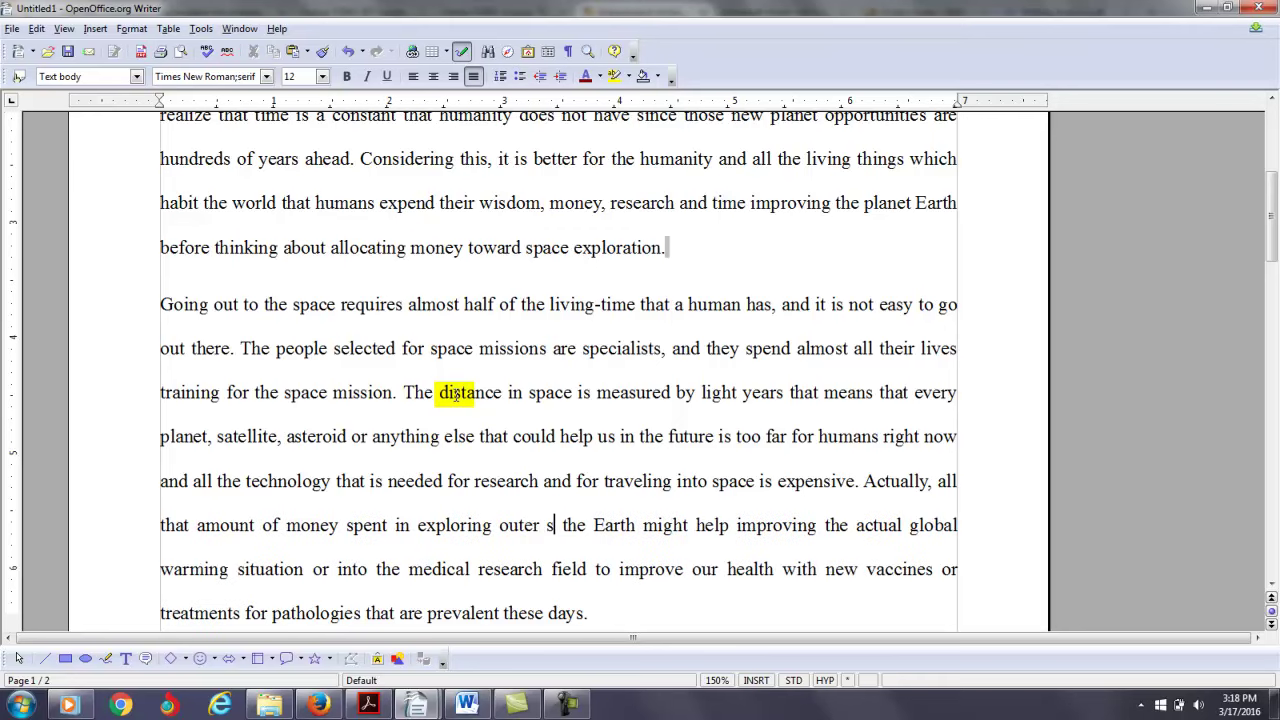
key("BackSpace")
key("BackSpace")
key("BackSpace")
type("ace")
key("BackSpace")
type("e")
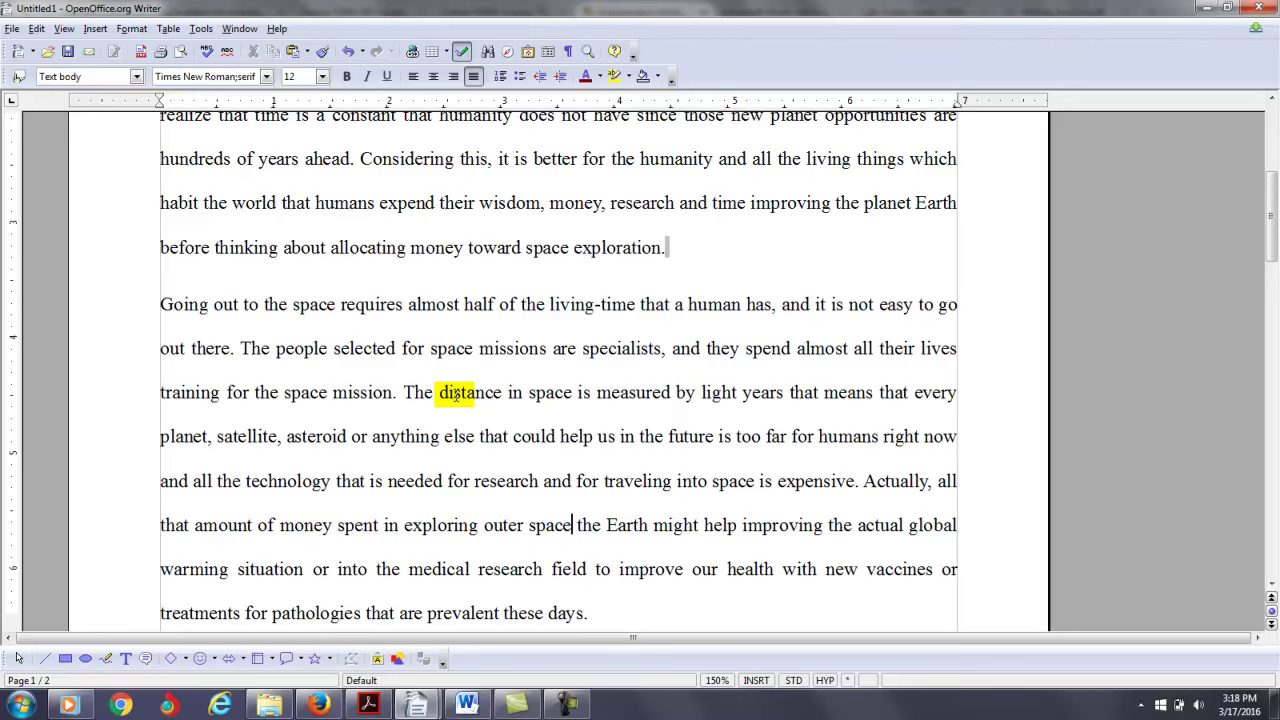
Delete "the Earth" after "outer space", so the text reads "exploring outer space might help".
key("Delete")
key("Delete")
key("Delete")
key("Delete")
key("Delete")
key("Delete")
key("Delete")
key("Delete")
key("Delete")
key("Delete")
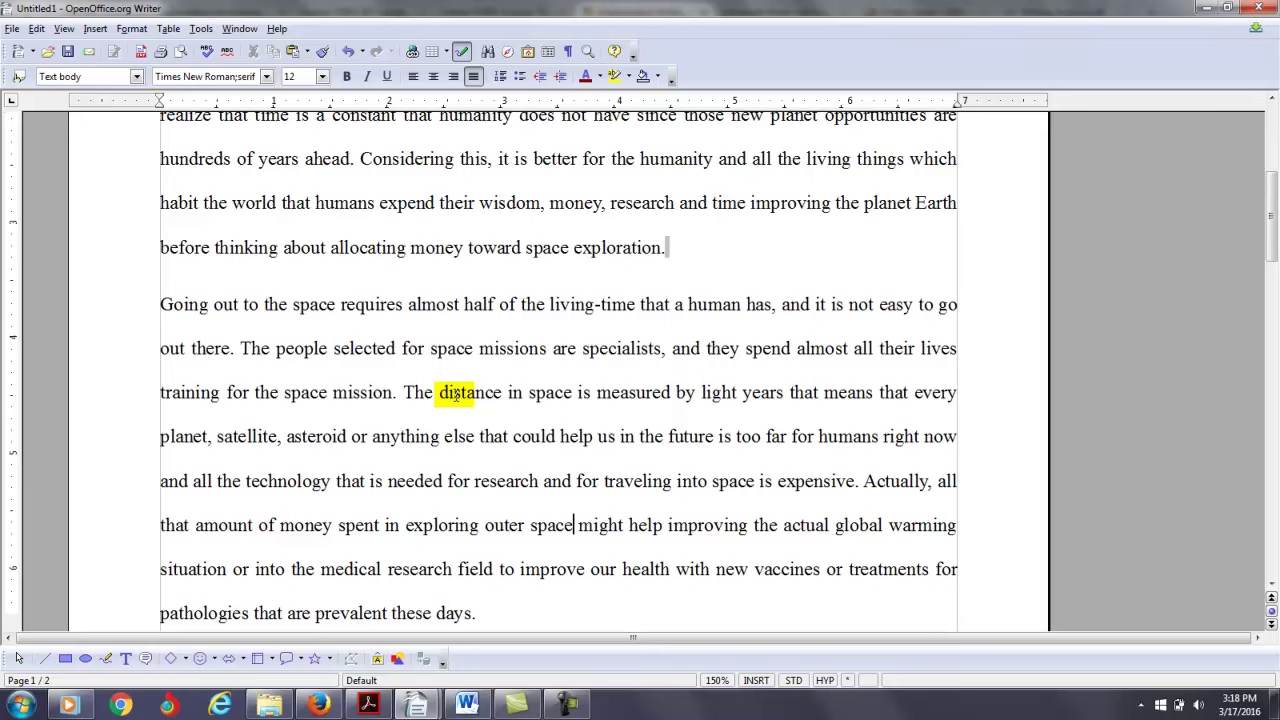
Remove "into" before "the medical research field", so the text reads "situation or the medical research field".
key("Down")
key("Down")
key("Left")
key("Left")
key("Left")
key("Left")
key("Left")
key("Left")
key("Left")
key("Left")
key("Left")
key("Left")
key("Left")
key("Left")
key("Left")
key("Left")
key("Left")
key("Up")
key("Up")
key("Down")
key("Right")
key("Right")
key("Right")
key("Right")
key("Left")
key("Right")
key("Delete")
key("Delete")
key("Delete")
key("Delete")
key("Delete")
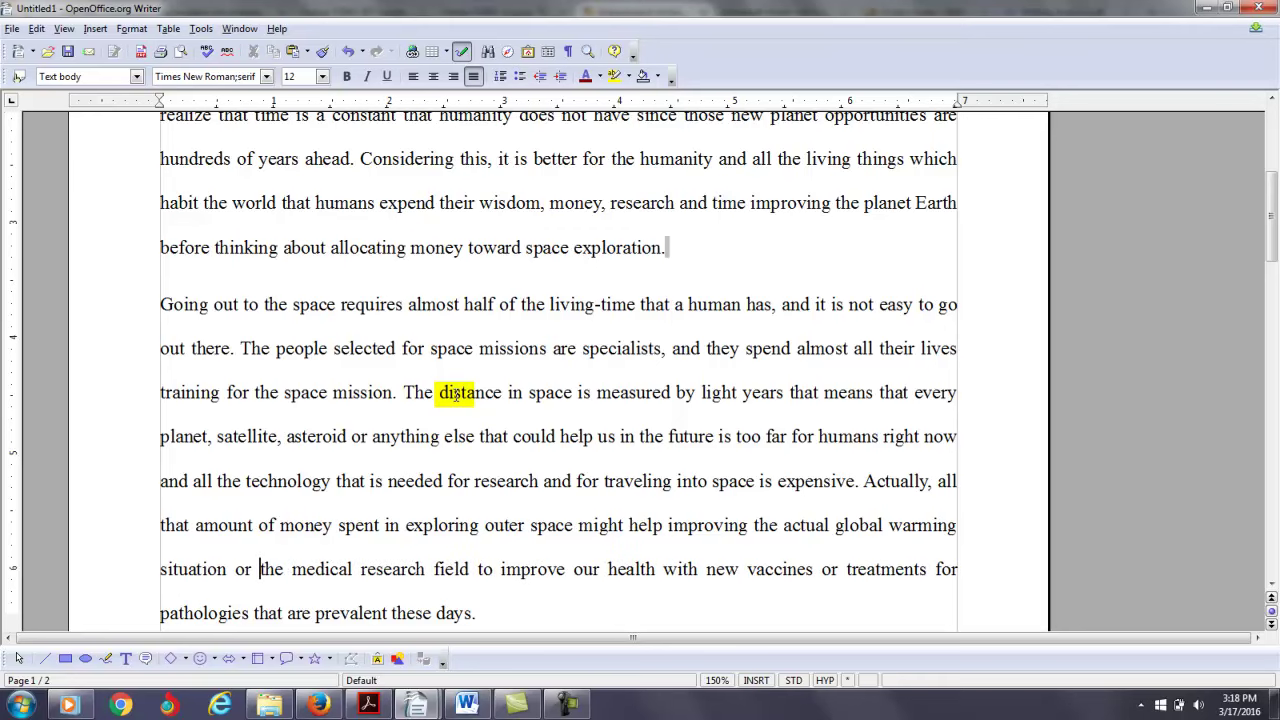
key("Down")
key("Down")
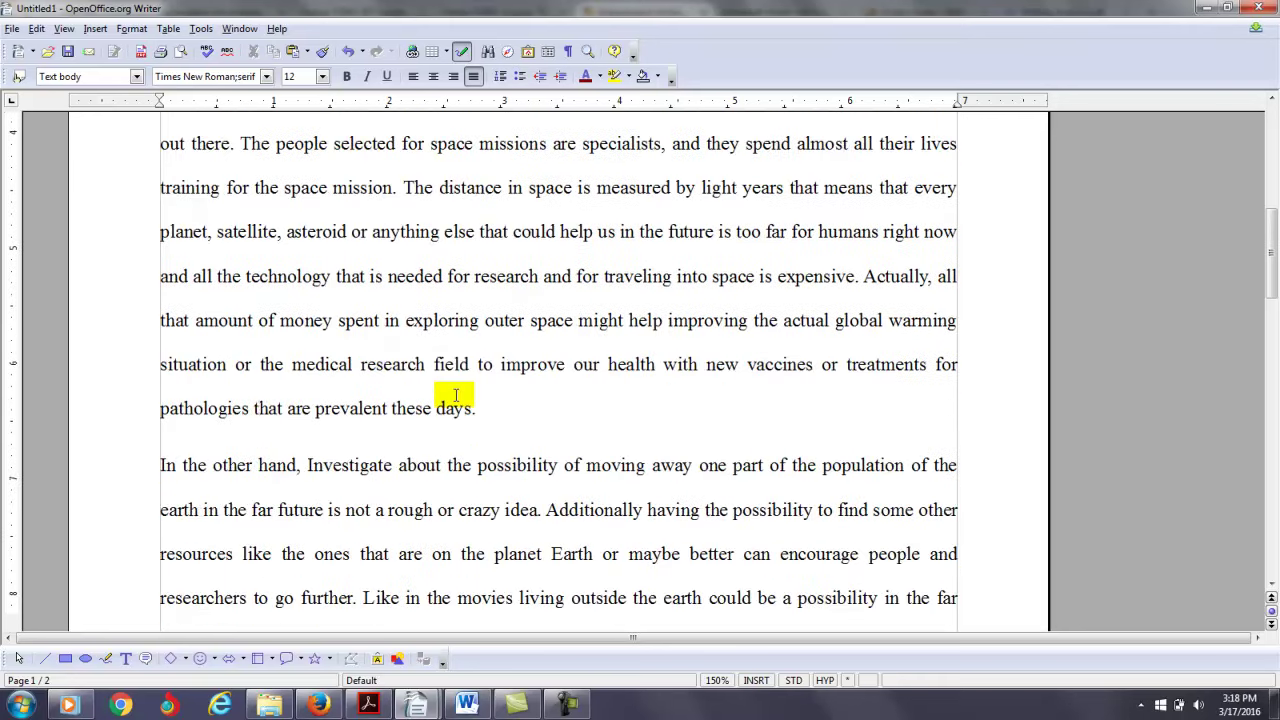
Change "In" to "On" at the start of the paragraph beginning "In the other hand".
key("Down")
key("Down")
key("Up")
key("Down")
key("Down")
key("Up")
key("Left")
key("Left")
key("Left")
key("Left")
key("Left")
key("Left")
key("Left")
key("Left")
key("Left")
key("Left")
key("Left")
key("Left")
key("Left")
key("Delete")
type("O")
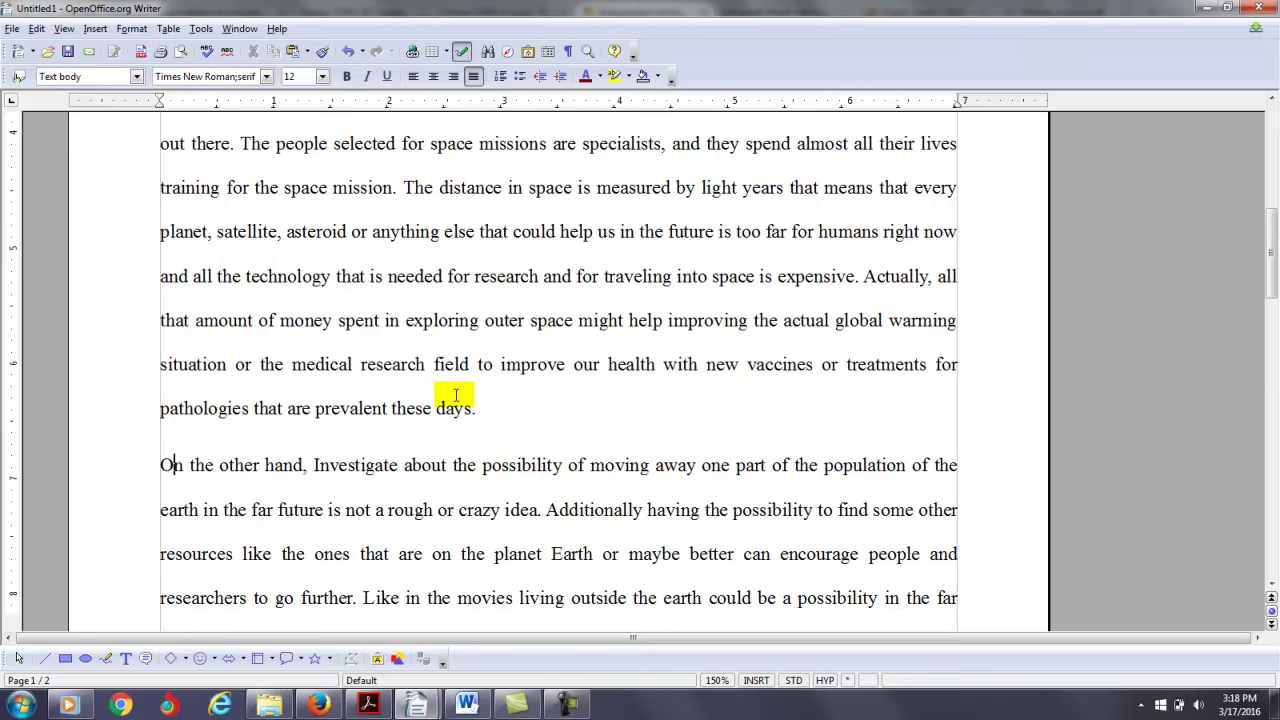
Reread the topic prompt above the essay and look over the remaining paragraphs through the conclusion.
key("Up")
key("Up")
key("Up")
key("Up")
key("Up")
key("Up")
key("Up")
key("Up")
key("Up")
key("Up")
key("Up")
key("Up")
key("Up")
key("Up")
key("Up")
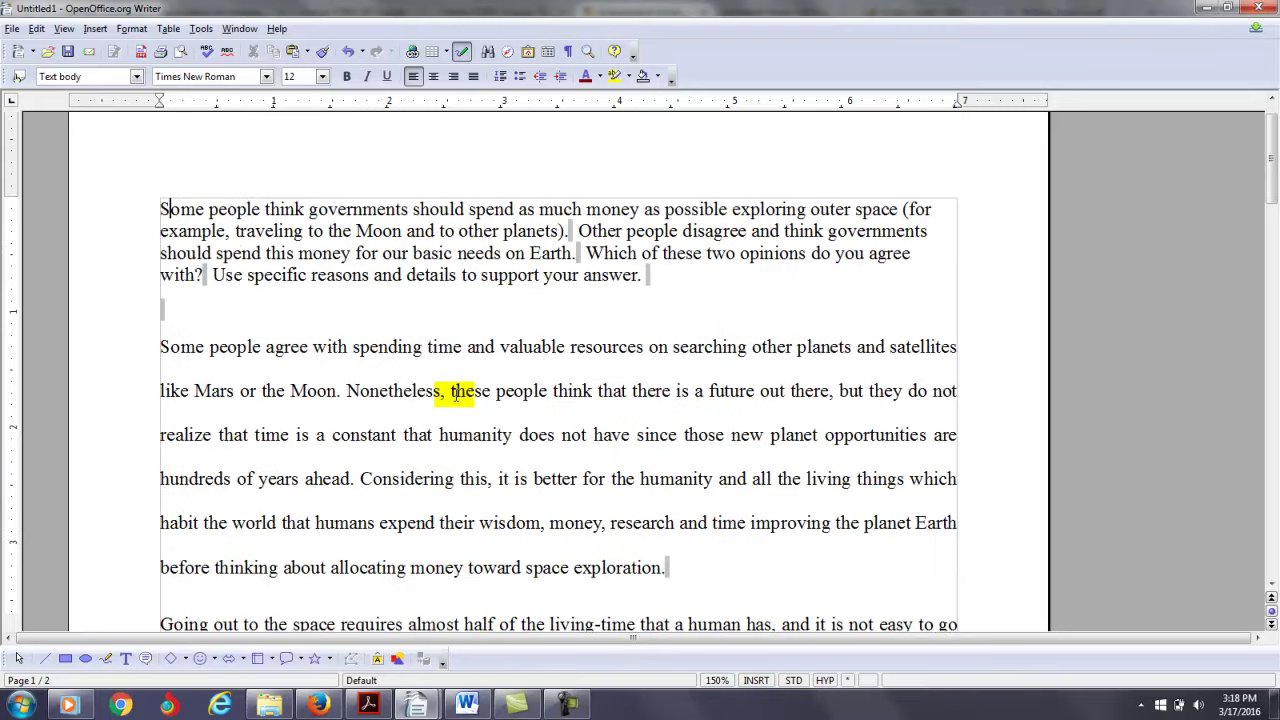
key("Down")
left_click(588, 253)
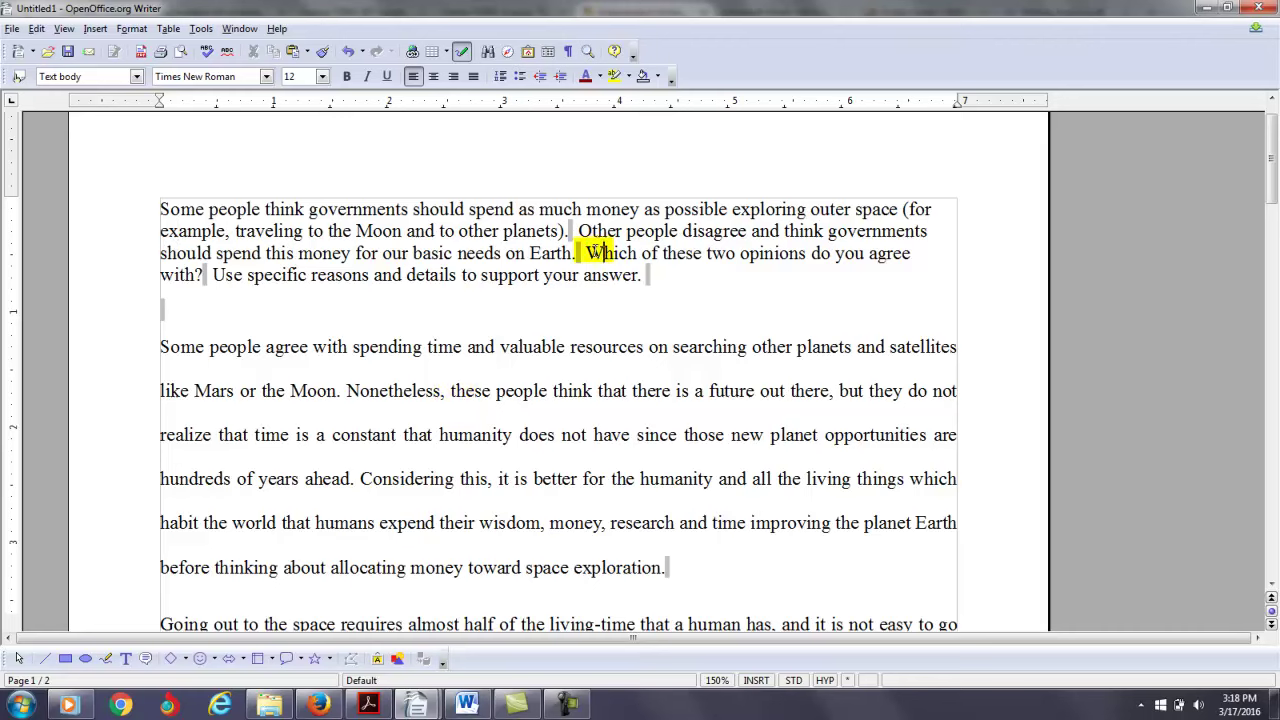
left_click(610, 355)
key("Page_Down")
key("Page_Down")
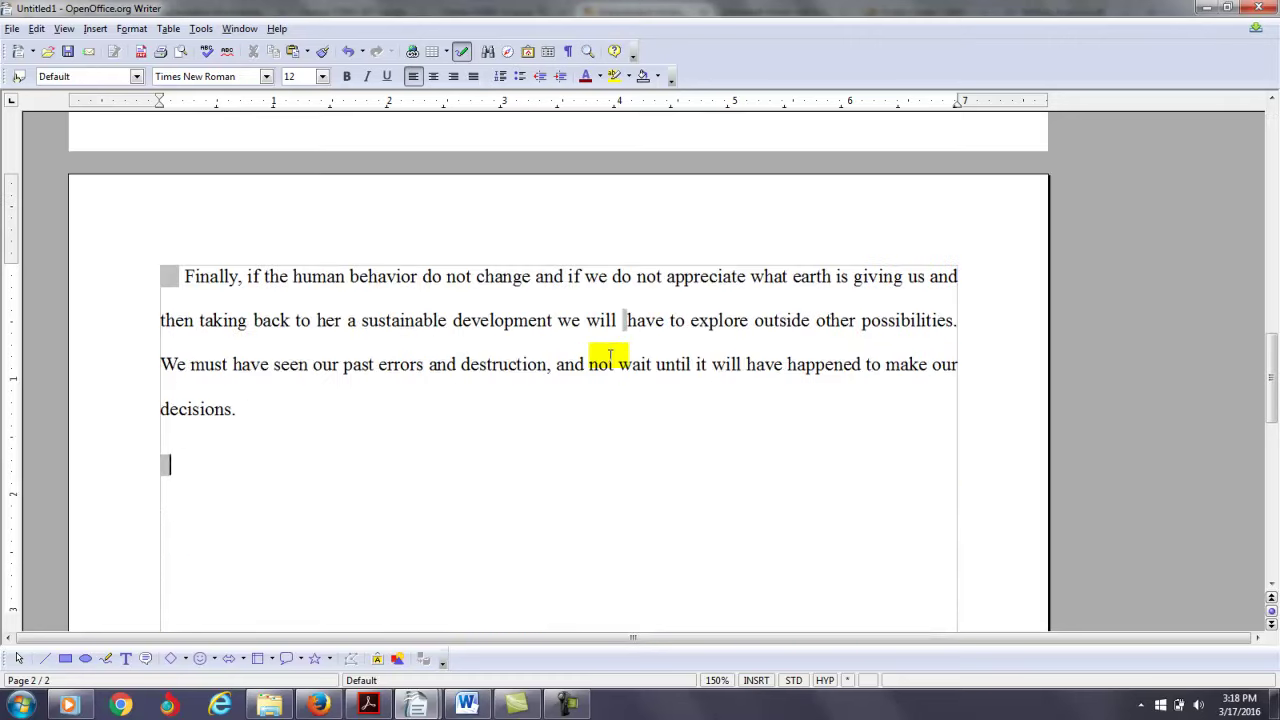
key("Page_Up")
scroll(610, 355, "up", 2)
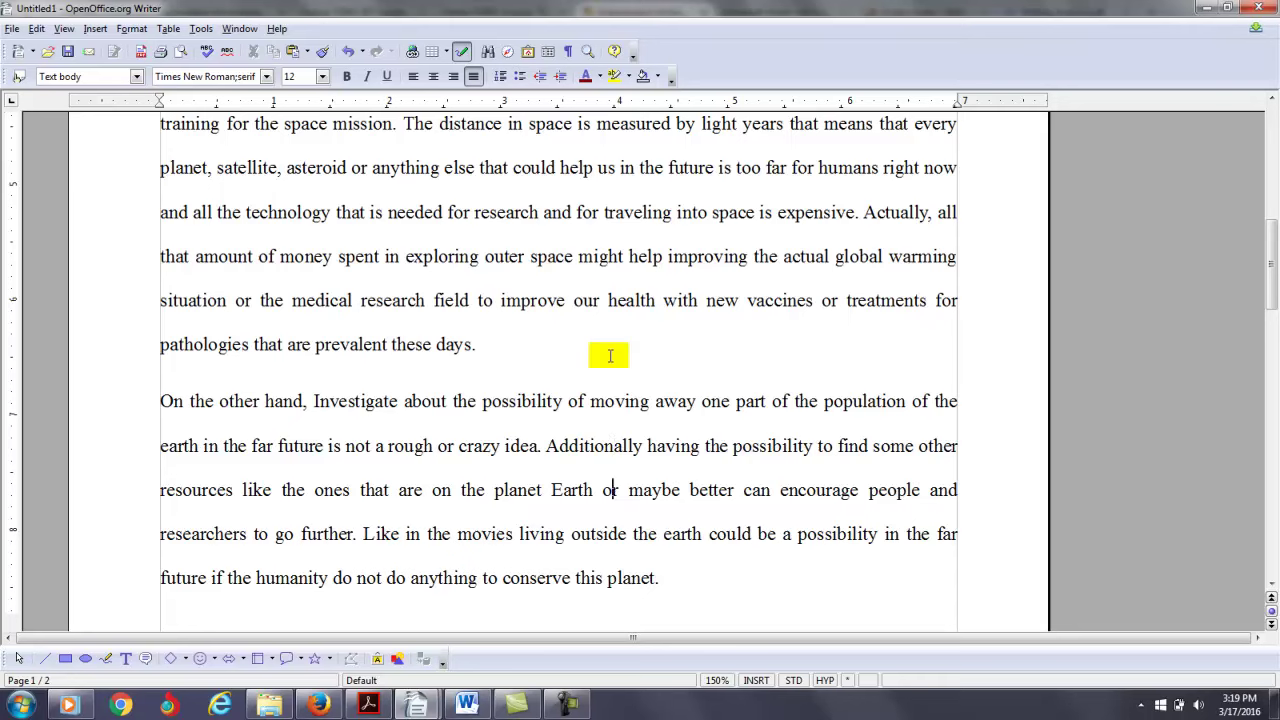
left_click(564, 703)
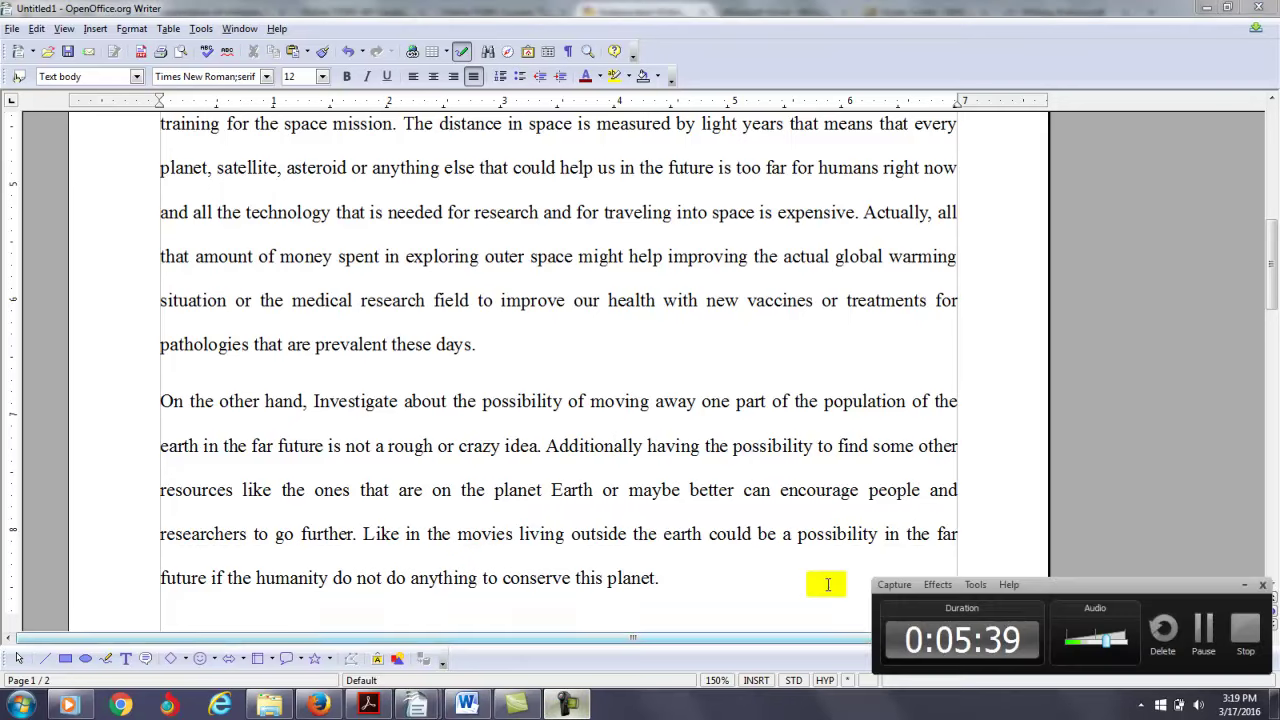
left_click(1203, 614)
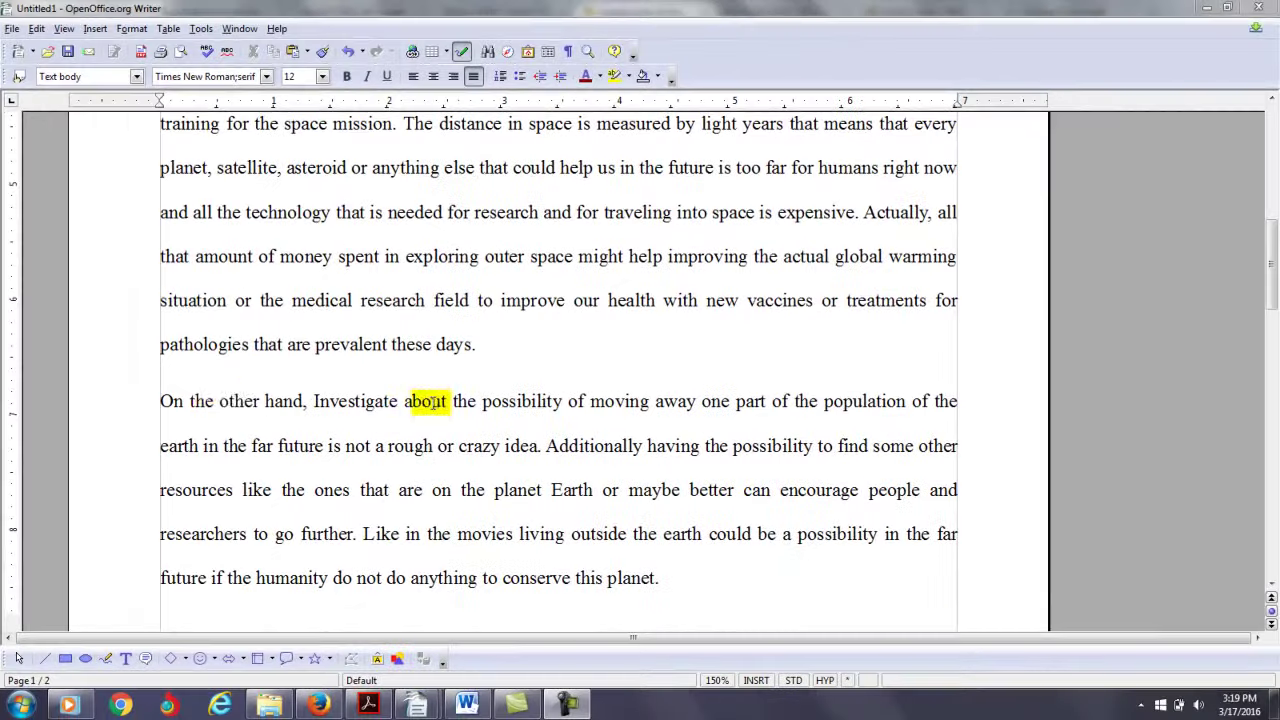
Change "Investigate" to lowercase "investigating" after "On the other hand,".
left_click(157, 402)
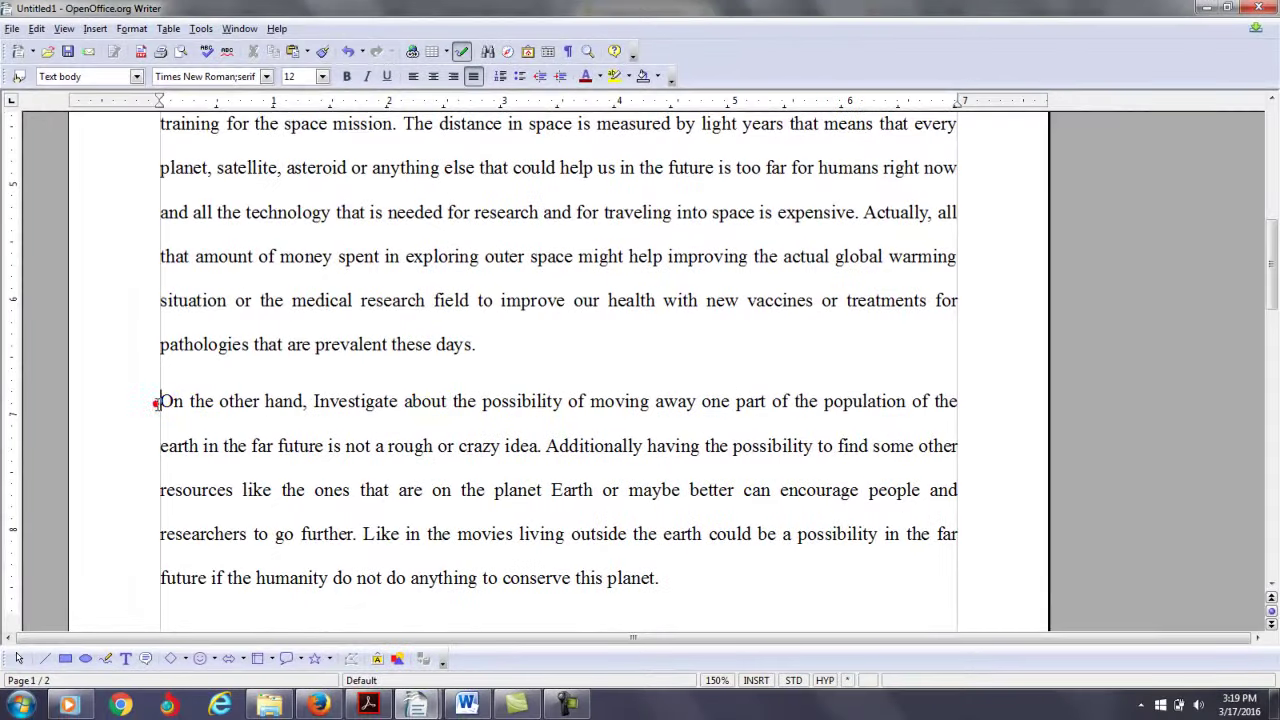
key("Right")
key("Right")
key("Right")
key("Right")
key("Right")
key("Right")
key("Right")
key("Right")
key("Right")
key("Right")
key("Right")
key("Right")
key("Right")
key("Right")
key("Right")
key("Right")
key("Right")
key("Right")
key("Right")
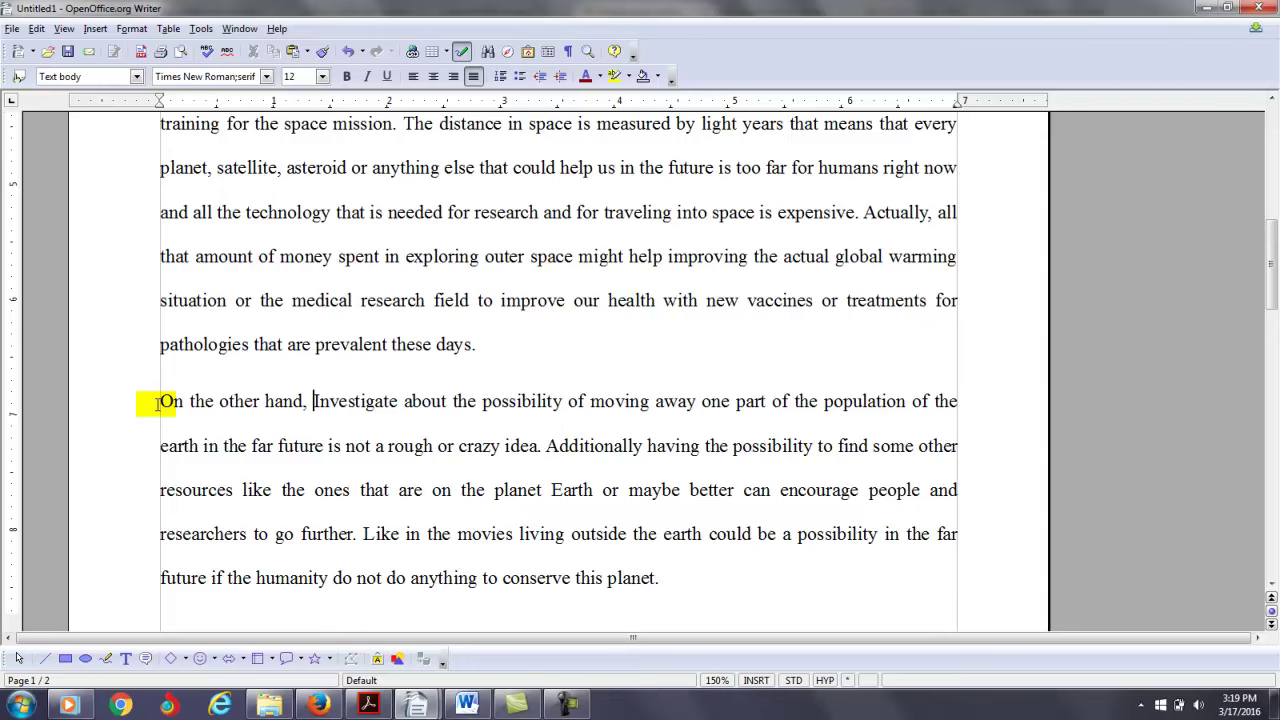
key("Delete")
type("i")
key("Right")
key("Right")
key("Right")
key("Right")
key("Right")
key("Right")
key("Right")
key("Right")
type("ing")
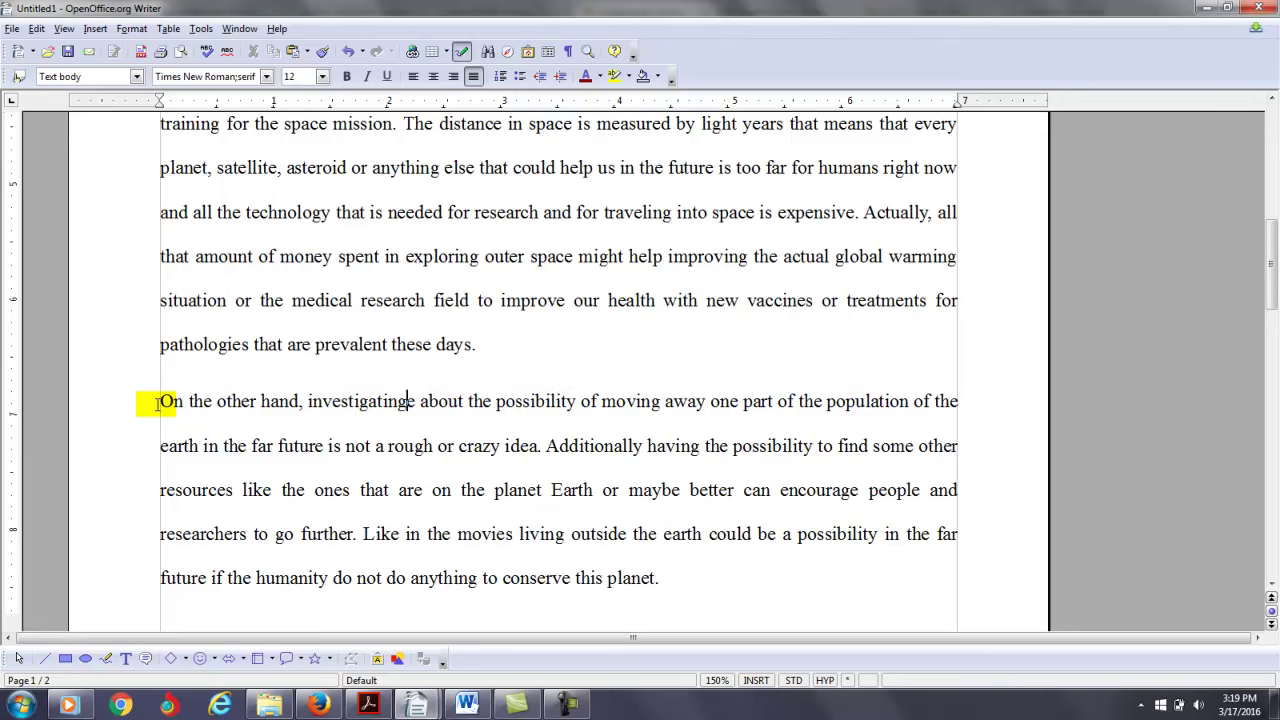
key("Delete")
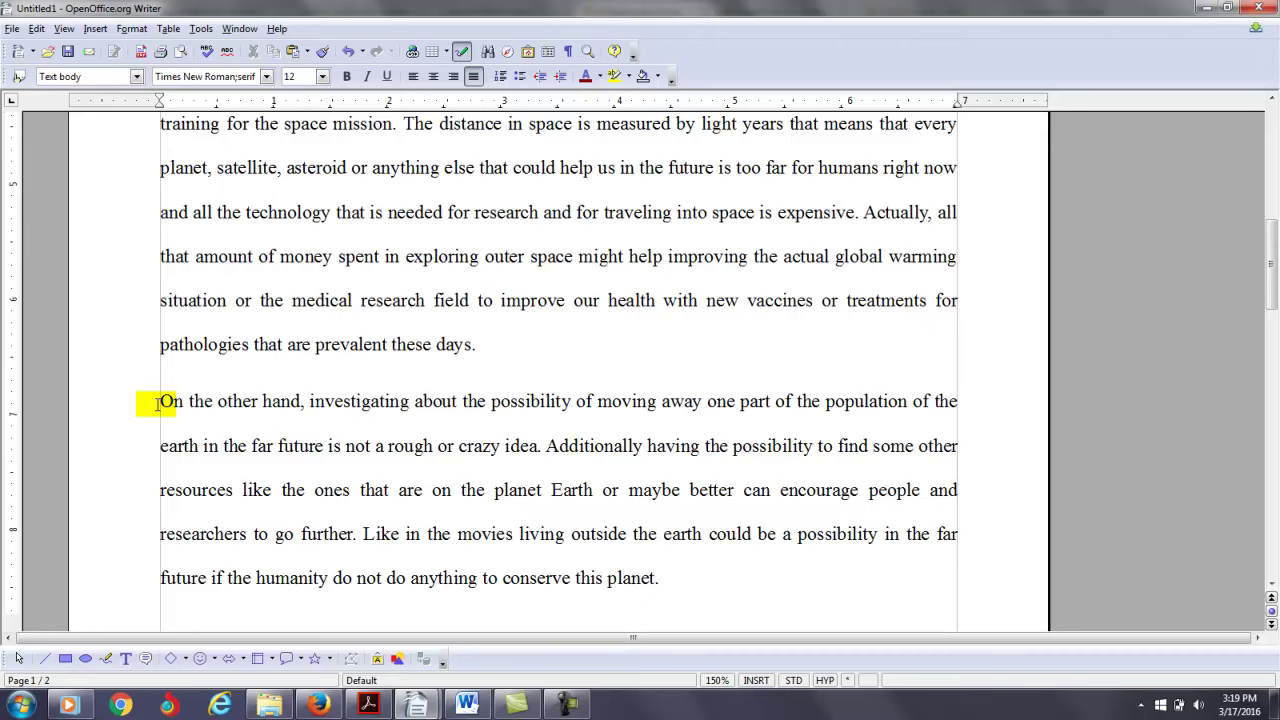
Insert a comma after "Like in the movies" in the paragraph beginning "On the other hand".
key("Right")
key("Right")
key("Right")
key("Right")
key("Right")
key("Right")
key("Right")
key("Right")
key("Right")
key("Right")
key("Right")
key("Right")
key("Right")
key("Right")
key("Right")
key("Right")
key("Right")
key("Right")
key("Right")
key("Right")
key("Right")
key("Right")
key("Right")
key("Right")
key("Right")
key("Right")
key("Right")
key("Right")
key("Right")
key("Right")
key("Right")
key("Right")
key("Right")
key("Right")
key("Right")
key("Right")
key("Right")
key("Right")
key("Right")
key("Right")
key("Right")
key("Right")
key("Right")
key("Right")
key("Right")
key("Right")
key("Right")
key("Right")
key("Right")
key("Right")
key("Right")
key("Right")
key("Right")
key("Right")
key("Right")
key("Right")
key("Right")
key("Right")
key("Right")
key("Right")
key("Right")
key("Right")
key("Right")
key("Right")
key("Right")
key("Right")
key("Right")
key("Right")
key("Right")
key("Right")
key("Right")
key("Right")
key("Right")
key("Right")
key("Right")
key("Right")
key("Right")
key("Right")
key("Right")
key("Right")
key("Right")
key("Right")
key("Right")
key("Right")
key("Right")
key("Right")
key("Right")
key("Right")
key("Right")
key("Right")
key("Right")
key("Right")
key("Right")
key("Right")
key("Right")
key("Right")
key("Right")
key("Right")
key("Right")
key("Right")
key("Right")
key("Right")
key("Right")
key("Right")
key("Right")
key("Right")
key("Right")
key("Right")
key("Right")
key("Right")
key("Right")
key("Right")
key("Right")
key("Right")
key("Right")
key("Right")
key("Right")
key("Right")
key("Right")
key("Right")
key("Right")
key("Right")
key("Right")
key("Right")
key("Right")
key("Right")
key("Right")
key("Right")
key("Right")
key("Right")
key("Right")
key("Right")
key("Right")
key("Right")
key("Right")
key("Right")
key("Right")
key("Right")
key("Right")
key("Right")
key("Right")
key("Right")
key("Right")
key("Right")
key("Right")
key("Right")
key("Right")
key("Right")
key("Right")
key("Right")
key("Left")
type(",")
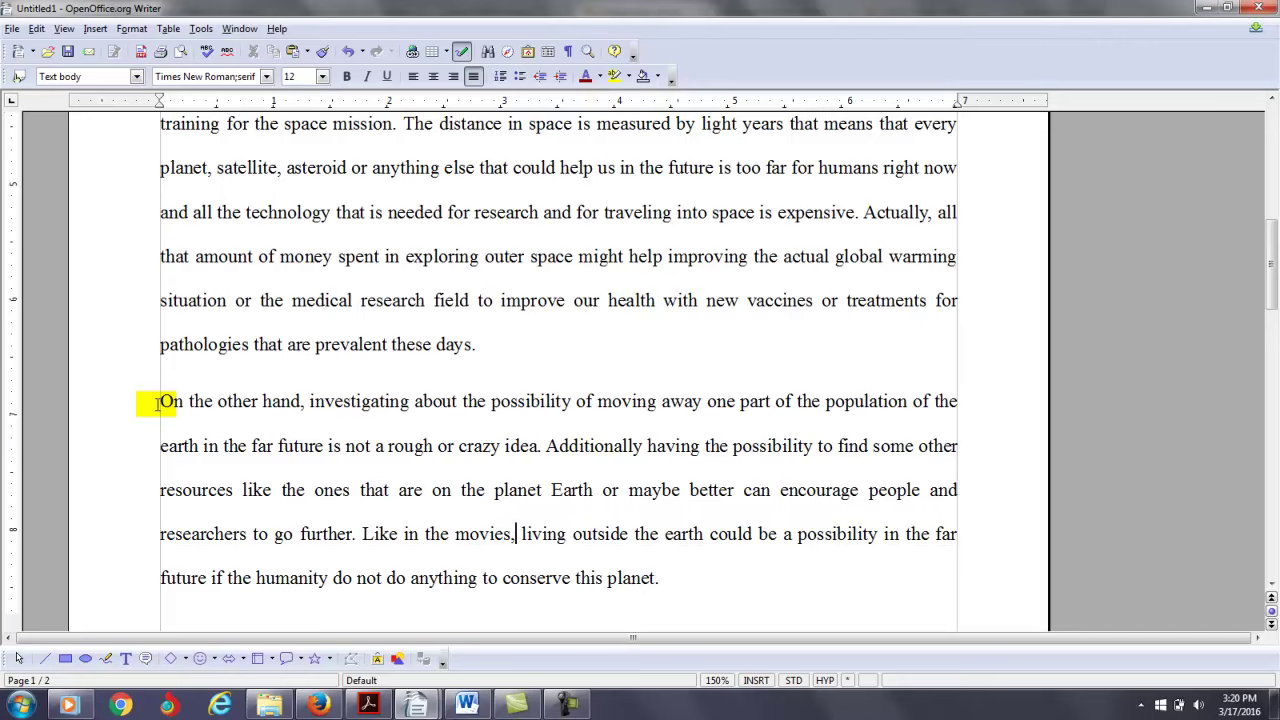
key("Down")
scroll(157, 404, "down", 3)
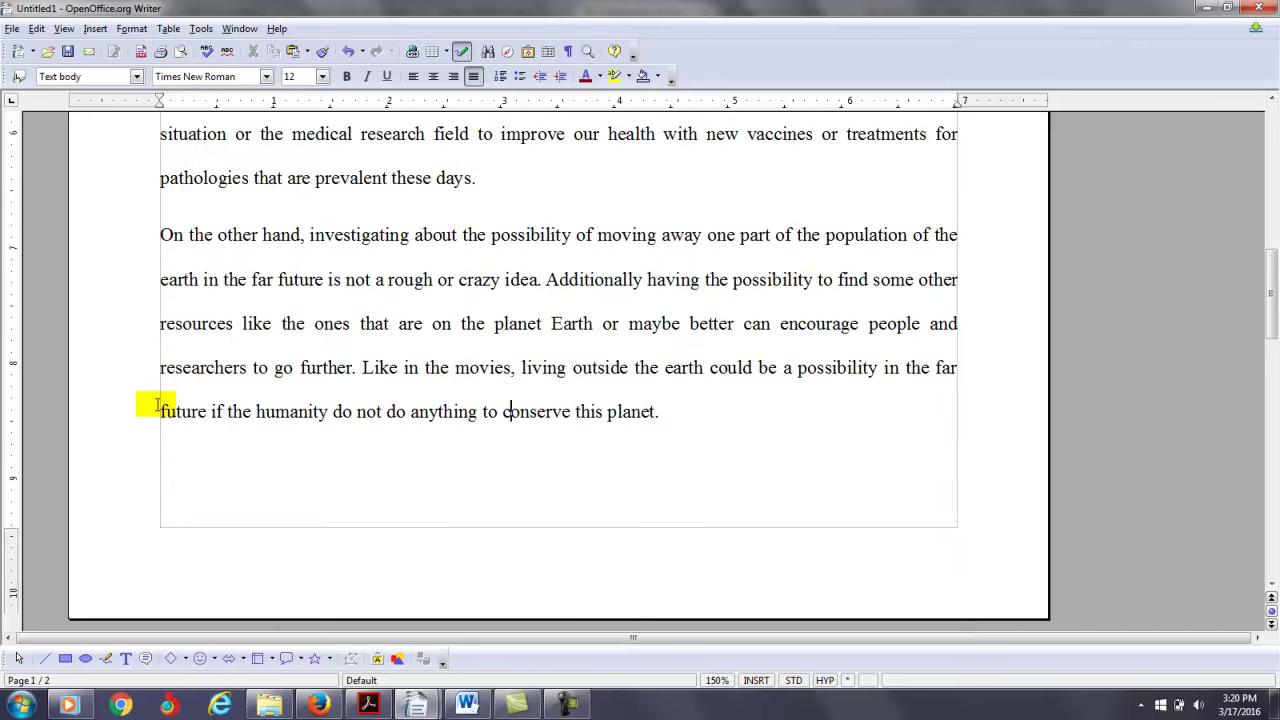
Try to change "do" to "does" in "if the humanity do not do anything" at the end of the paragraph beginning "On the other hand".
key("Left")
key("Left")
key("Left")
key("Left")
key("Left")
key("Left")
key("Left")
key("Left")
key("Left")
key("Left")
key("Left")
key("Left")
key("Left")
key("Left")
key("Left")
key("Left")
key("Left")
key("Left")
key("Left")
key("Left")
type("oes")
Reread the topic prompt, the introduction and the body paragraphs, continuing through the concluding paragraph beginning "Finally".
key("Down")
key("Down")
key("Down")
key("Down")
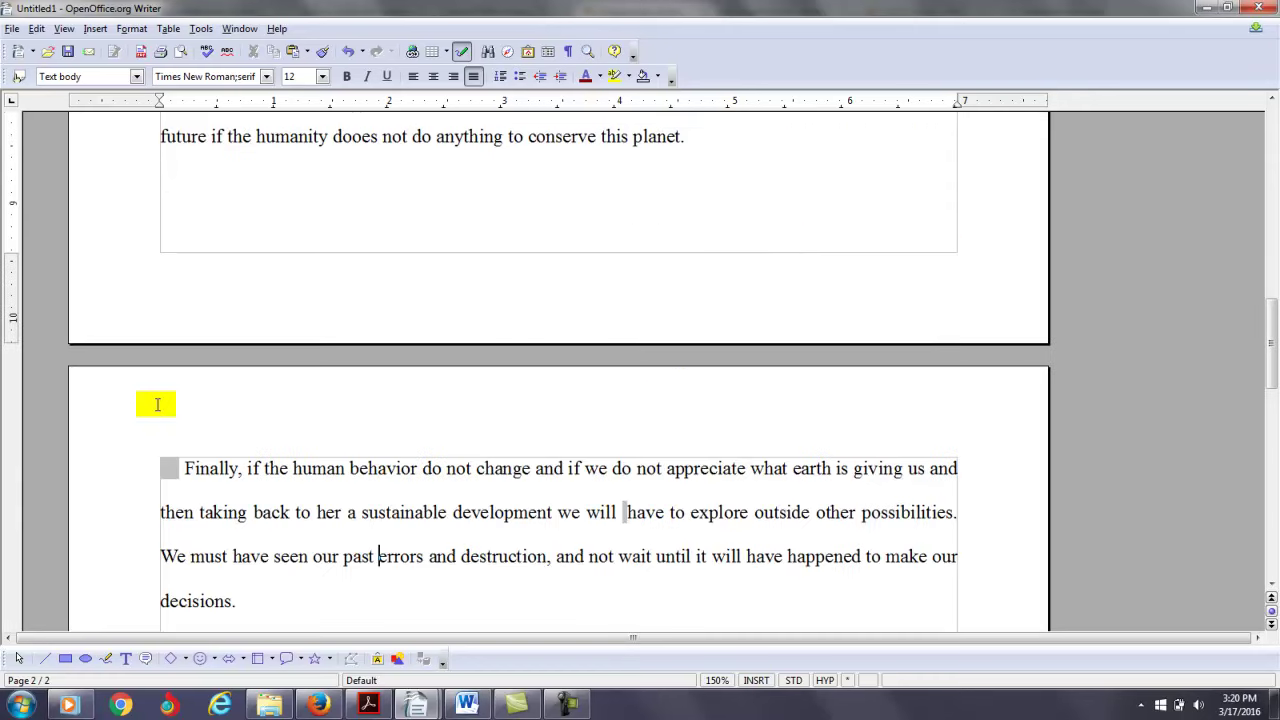
key("Page_Up")
key("Page_Up")
key("Page_Up")
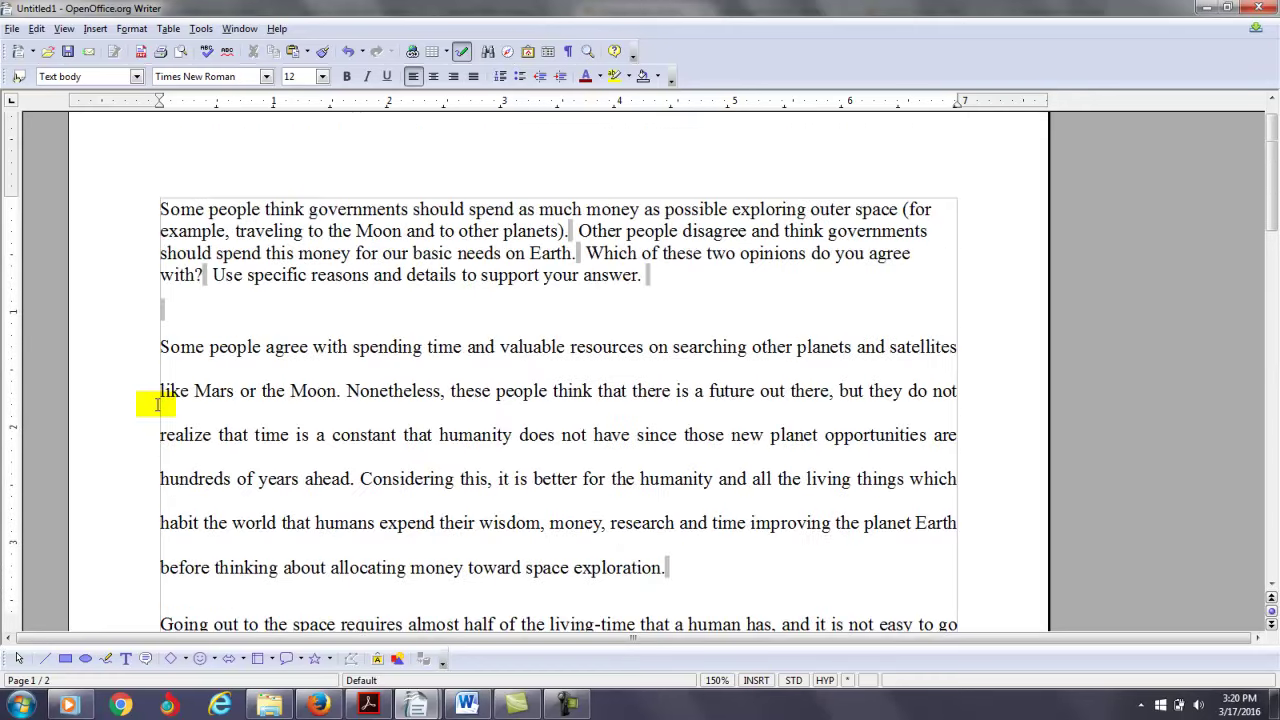
key("Down")
key("Down")
key("Down")
key("Down")
key("Down")
key("Down")
key("Down")
key("Down")
key("Down")
key("Down")
key("Down")
key("Down")
key("Down")
key("Down")
key("Down")
key("Down")
key("Down")
key("Up")
key("Up")
key("Up")
key("Up")
key("Up")
key("Up")
key("Up")
key("Up")
key("Up")
key("Up")
key("Up")
key("Up")
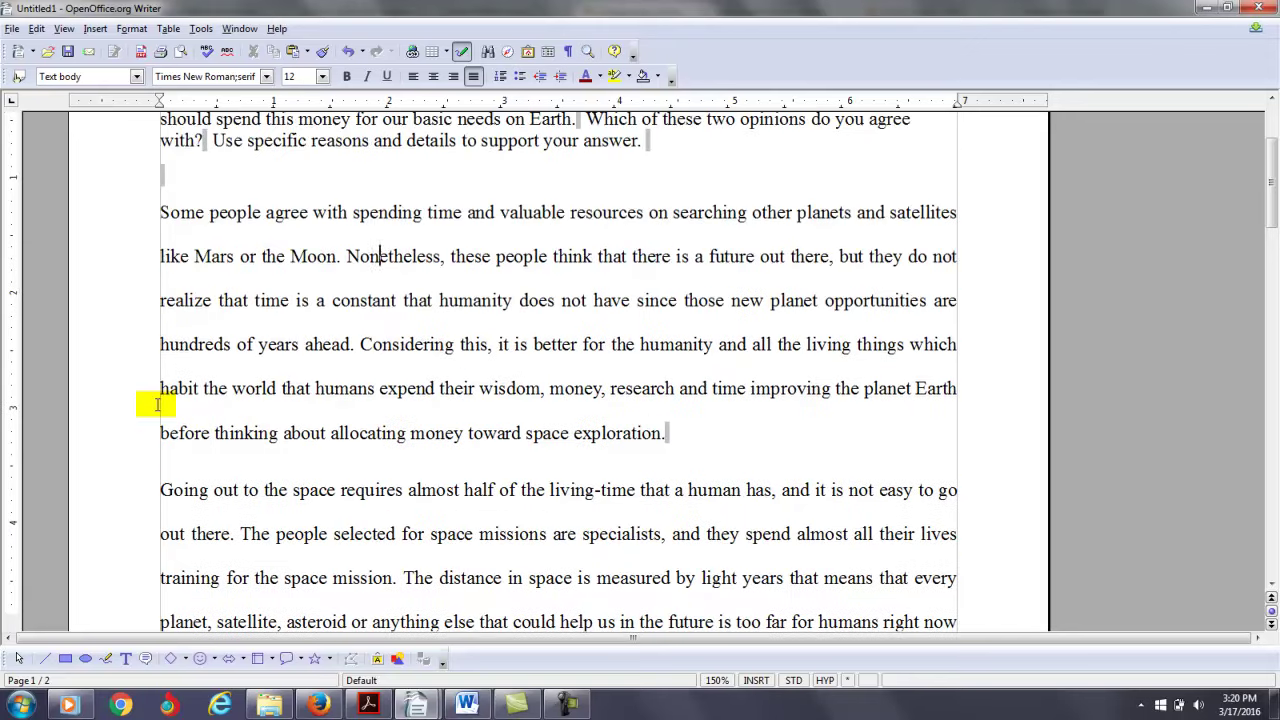
key("Down")
key("Down")
key("Down")
key("Down")
key("Down")
key("ctrl+End")
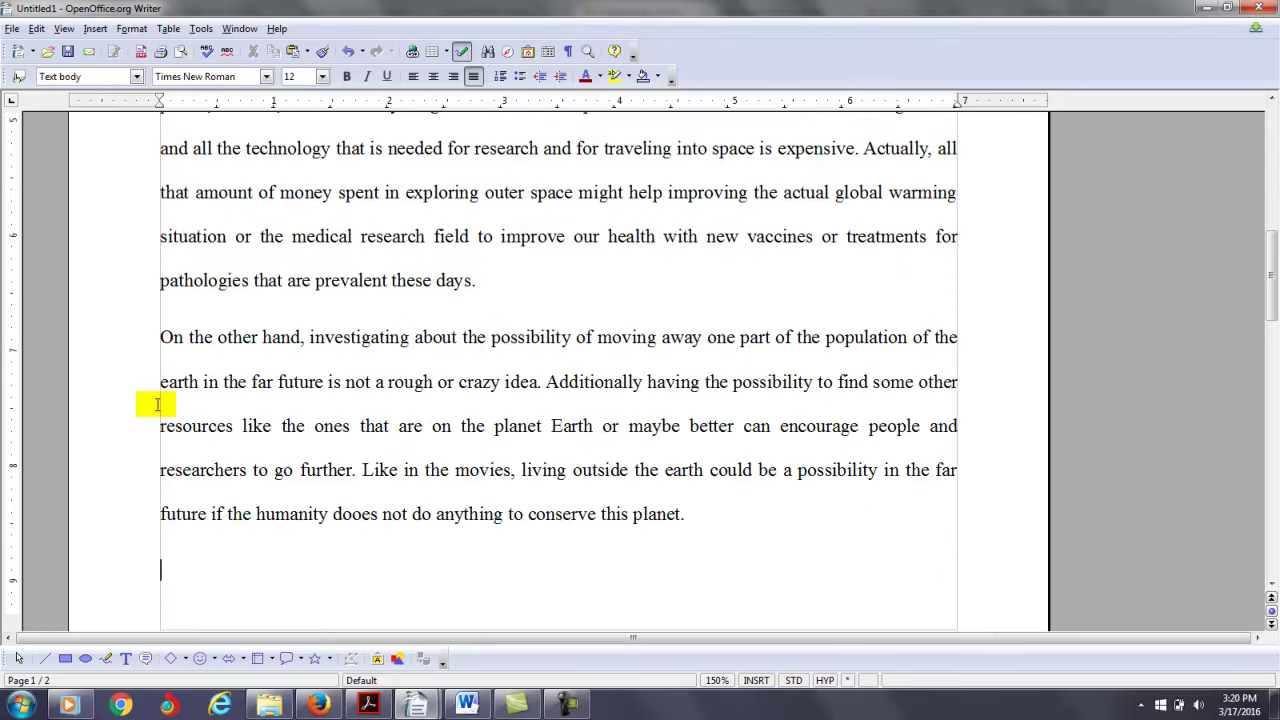
type("Finally, if the human behavior do not change and if we do not appreciate what earth is giving us and then taking back to her a sustainable development we will have to explore outside other possibilities. We must have seen our past errors and destruction, and not wait until it will have happened to make our decisions.")
key("Down")
key("Down")
key("Down")
key("Down")
key("Down")
key("Up")
key("Up")
key("Up")
key("Up")
key("Up")
key("Up")
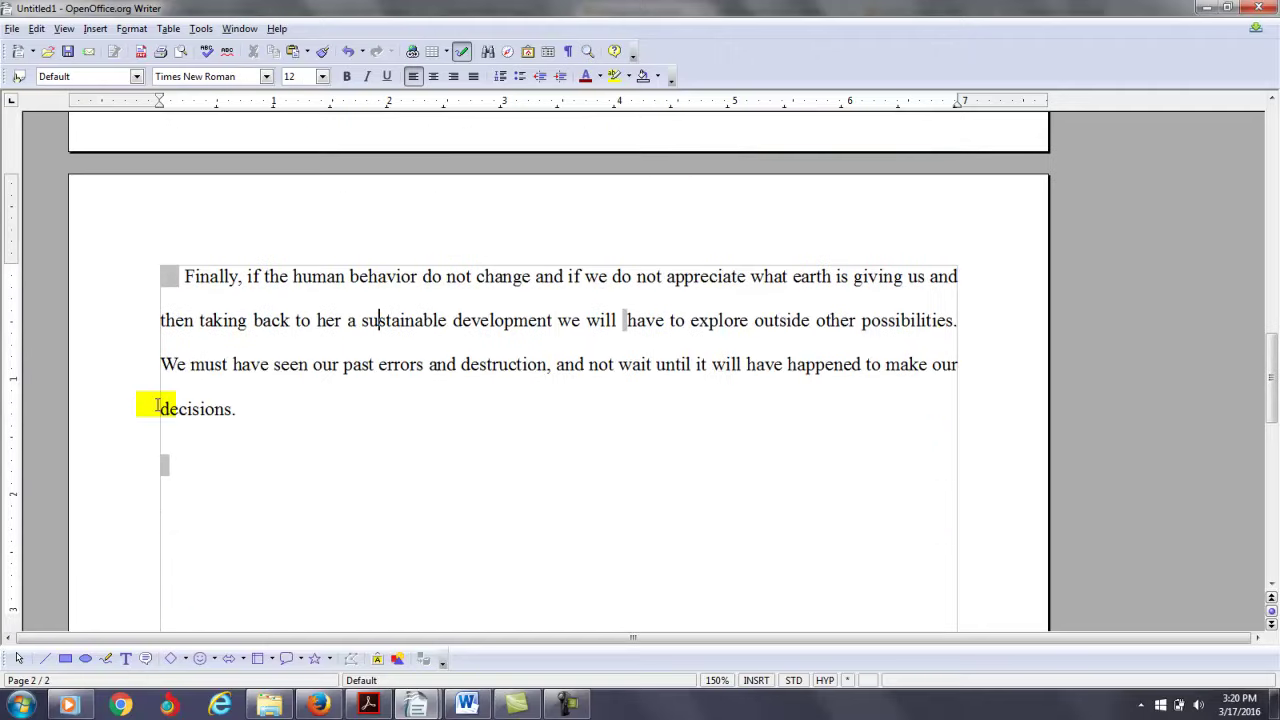
Delete "the" before "human behavior" in the first sentence of the concluding paragraph beginning "Finally".
key("Left")
key("Left")
key("Left")
key("Left")
key("Left")
key("Left")
key("Left")
key("Left")
key("Left")
key("Left")
key("Left")
key("Left")
key("Left")
key("Left")
key("Left")
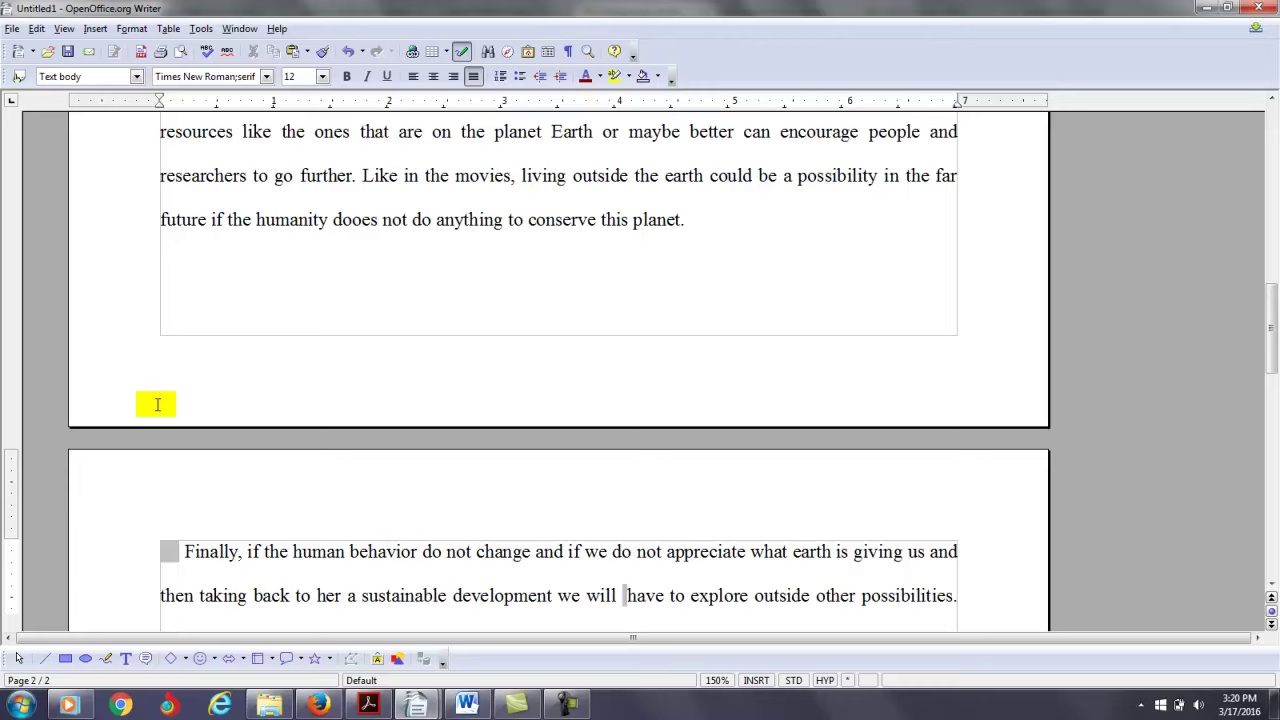
key("Left")
key("Left")
key("Left")
key("Left")
key("Left")
key("Left")
key("Left")
key("Left")
key("Left")
key("Left")
key("Left")
key("Left")
key("Left")
key("Delete")
key("Delete")
key("Delete")
key("Delete")
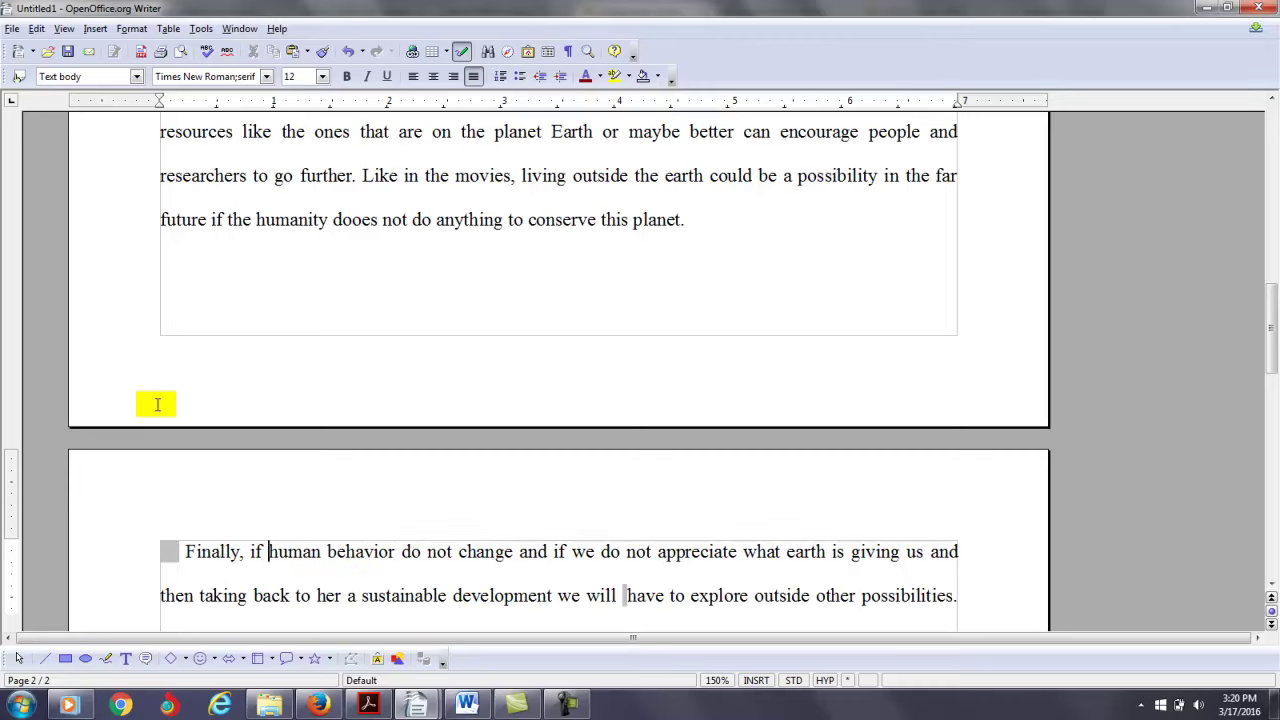
Change "do" to "does" after "human behavior" in the concluding paragraph's first sentence.
key("Right")
key("Right")
key("Right")
key("Right")
key("Right")
key("Right")
key("Right")
key("Right")
key("Right")
key("Right")
key("Right")
key("Right")
key("Right")
type("ues")
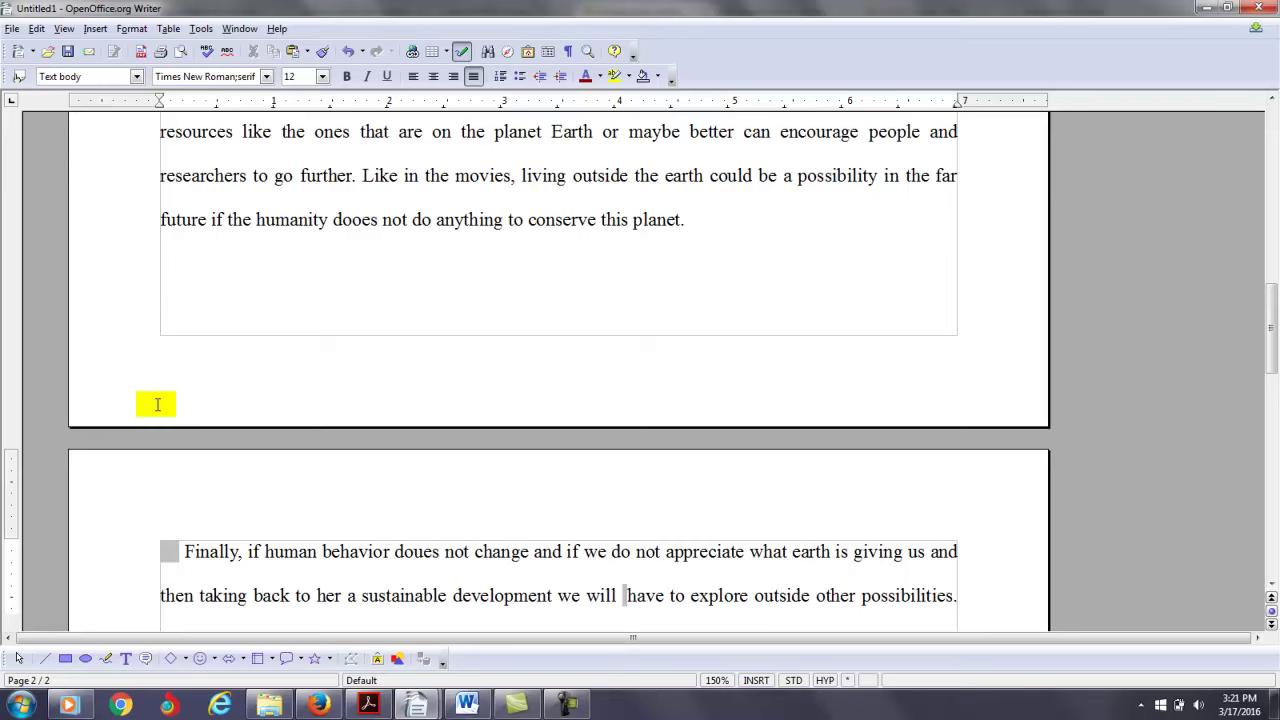
key("BackSpace")
key("BackSpace")
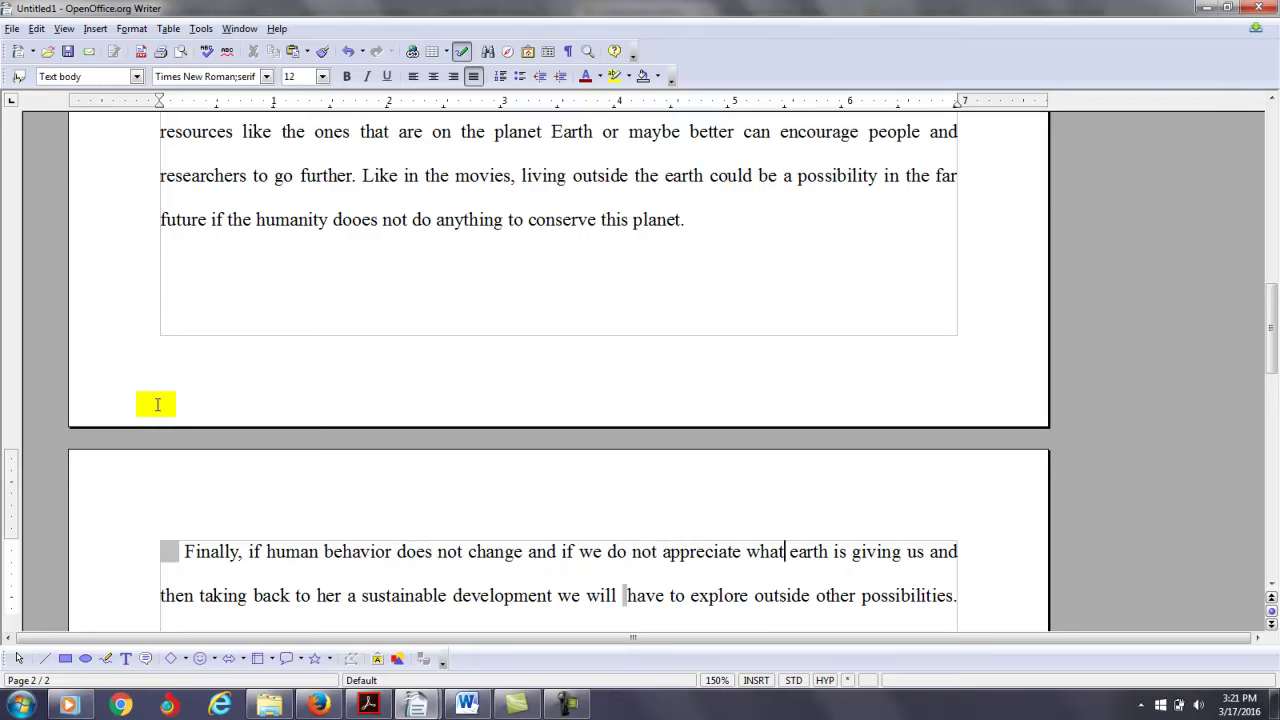
Capitalize "Earth" in "what earth is giving us" in the concluding paragraph.
key("Left")
key("Delete")
type("E")
key("Right")
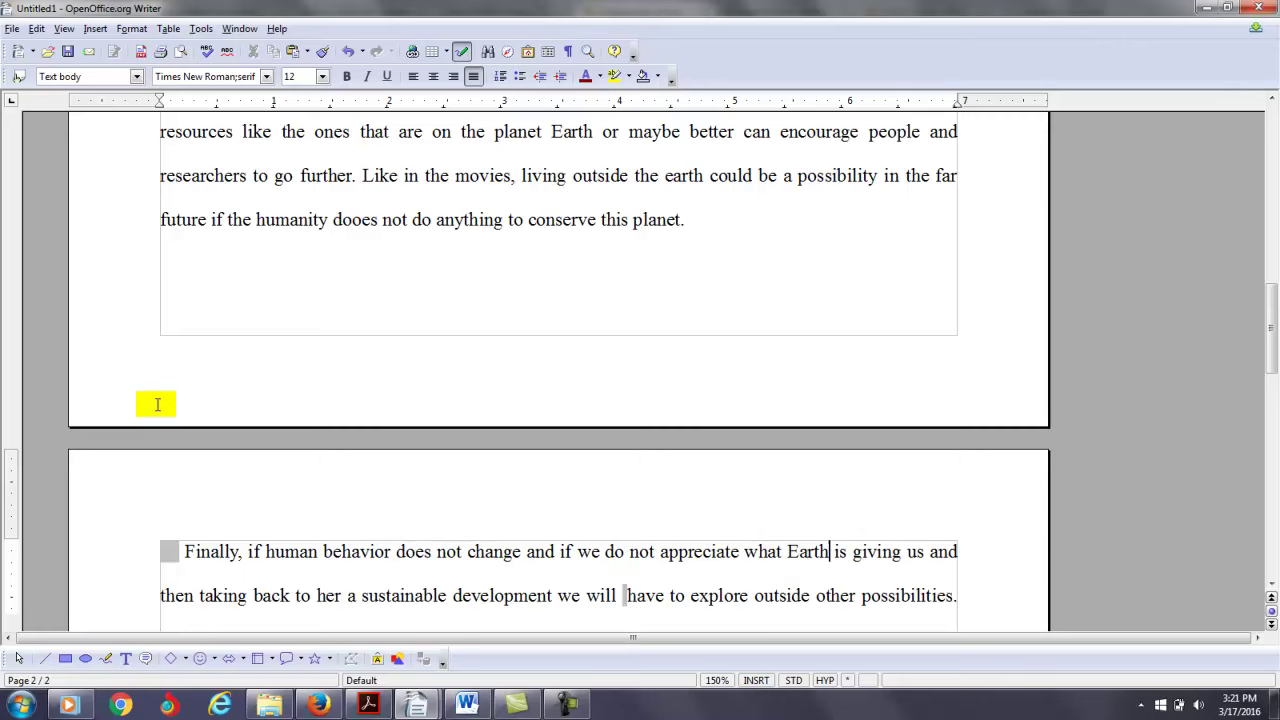
Insert a comma after "sustainable development" in the concluding paragraph.
key("Down")
key("Down")
key("Up")
key("Up")
key("Up")
key("Down")
key("Down")
key("Up")
key("Right")
key("Right")
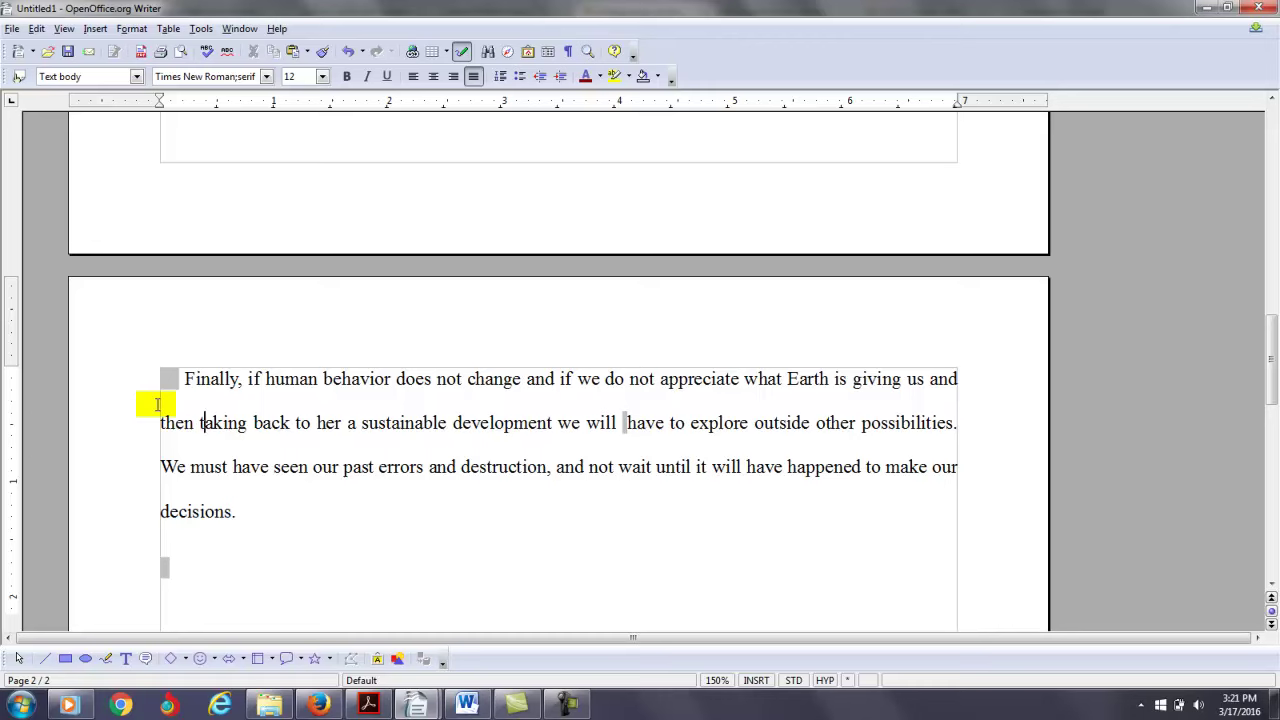
key("Right")
key("Right")
key("Right")
key("Right")
key("Right")
key("Right")
key("Right")
key("Right")
key("Right")
key("Right")
key("Right")
key("Right")
key("Right")
key("Right")
key("Right")
key("Right")
key("Right")
key("Right")
key("Right")
key("Right")
type(",")
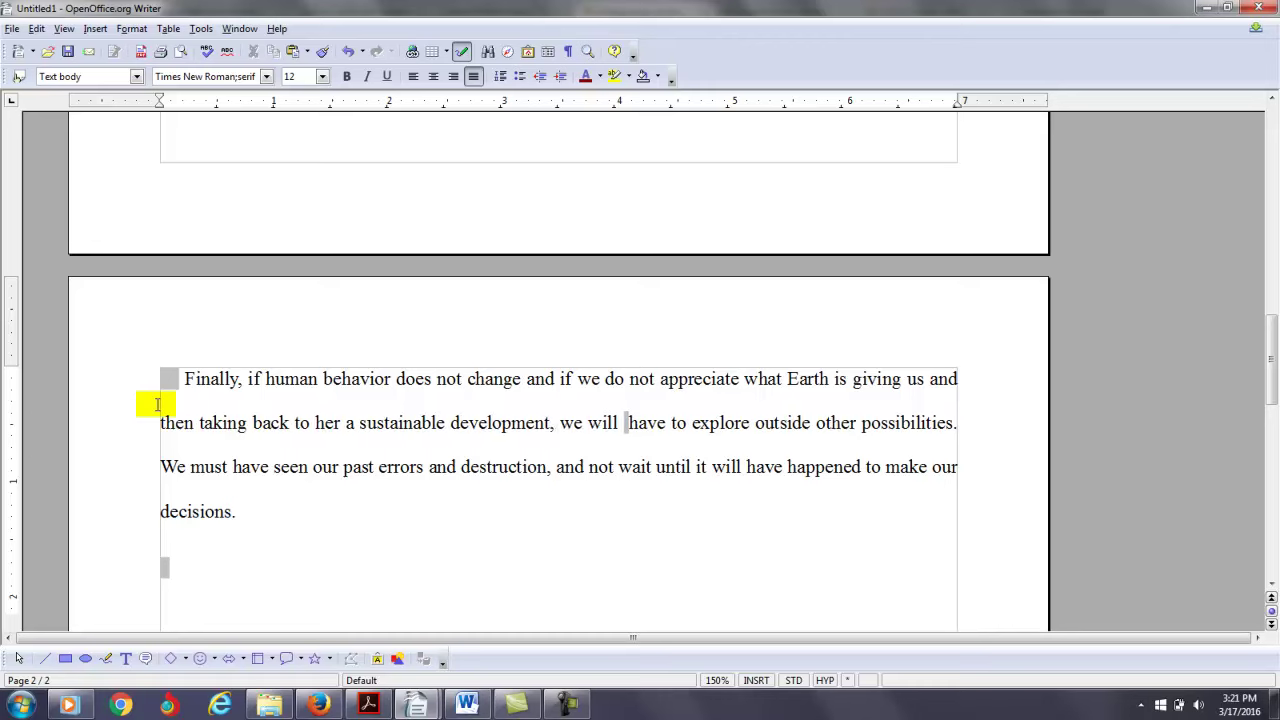
Delete "outside" before "other possibilities" in the concluding paragraph.
key("Right")
key("Right")
key("Right")
key("Right")
key("Right")
key("Right")
key("Right")
key("Right")
key("Right")
key("Right")
key("Right")
key("Right")
key("Right")
key("Right")
key("Right")
key("Left")
key("Left")
key("Left")
key("Delete")
key("Delete")
key("Delete")
key("Delete")
key("Delete")
key("Delete")
key("Delete")
key("Delete")
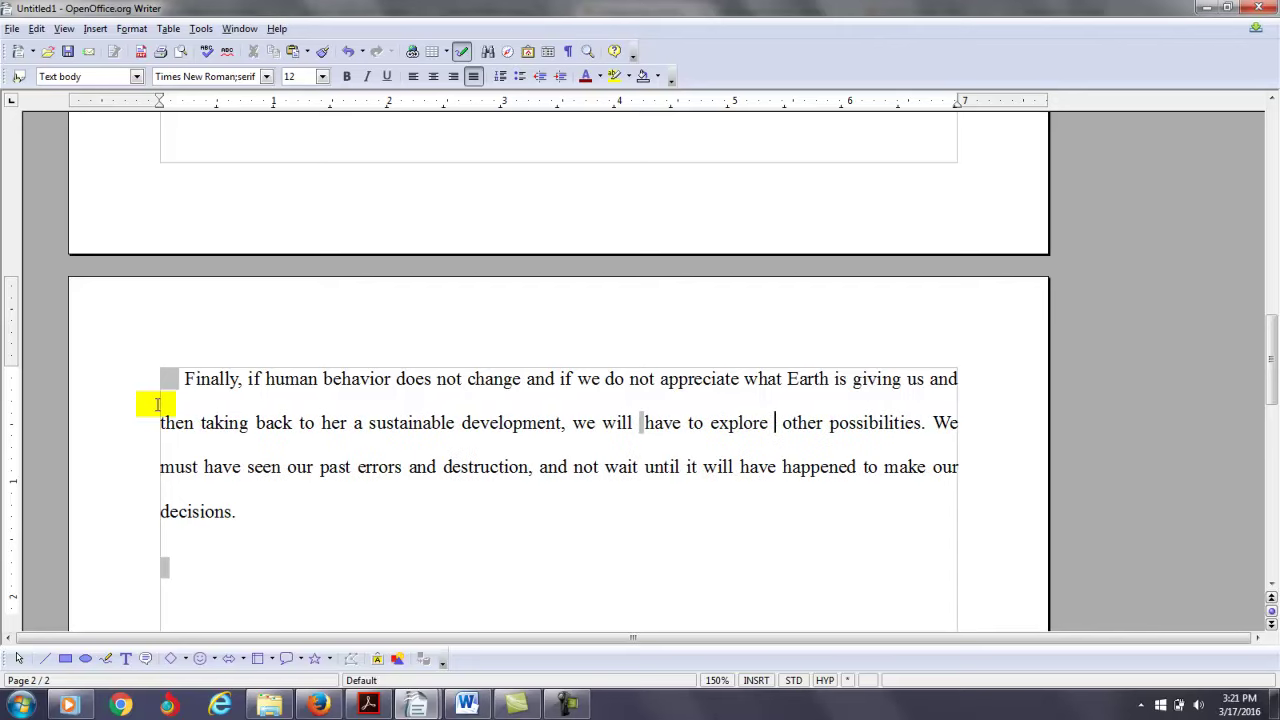
Replace "have seen" with "see" after "We must" in the concluding paragraph's last sentence.
key("Right")
key("Right")
key("Right")
key("Right")
key("Right")
key("Right")
key("Right")
key("Right")
key("Right")
key("Right")
key("Right")
key("Right")
key("Right")
key("Right")
key("Right")
key("Right")
key("Right")
key("Right")
key("Right")
key("Right")
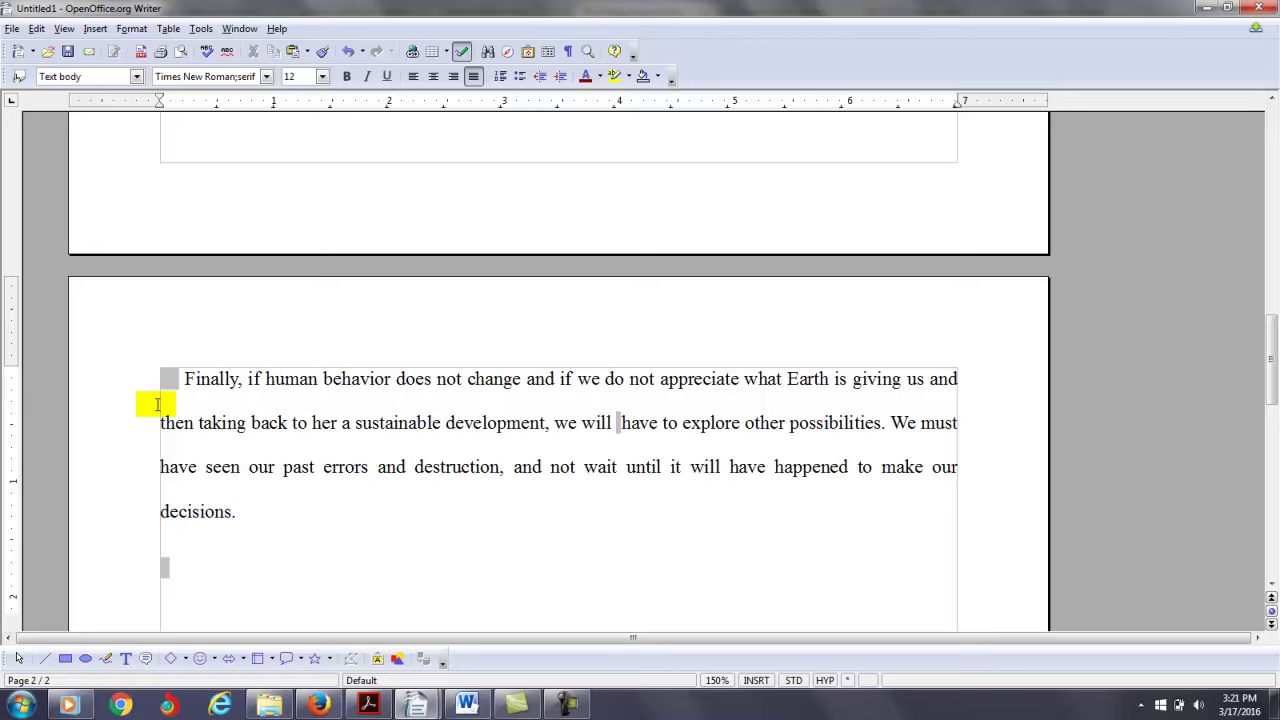
key("Left")
key("Left")
key("Right")
key("Delete")
key("Delete")
key("Delete")
key("Delete")
key("Delete")
key("Delete")
key("Delete")
key("Delete")
key("Delete")
key("Delete")
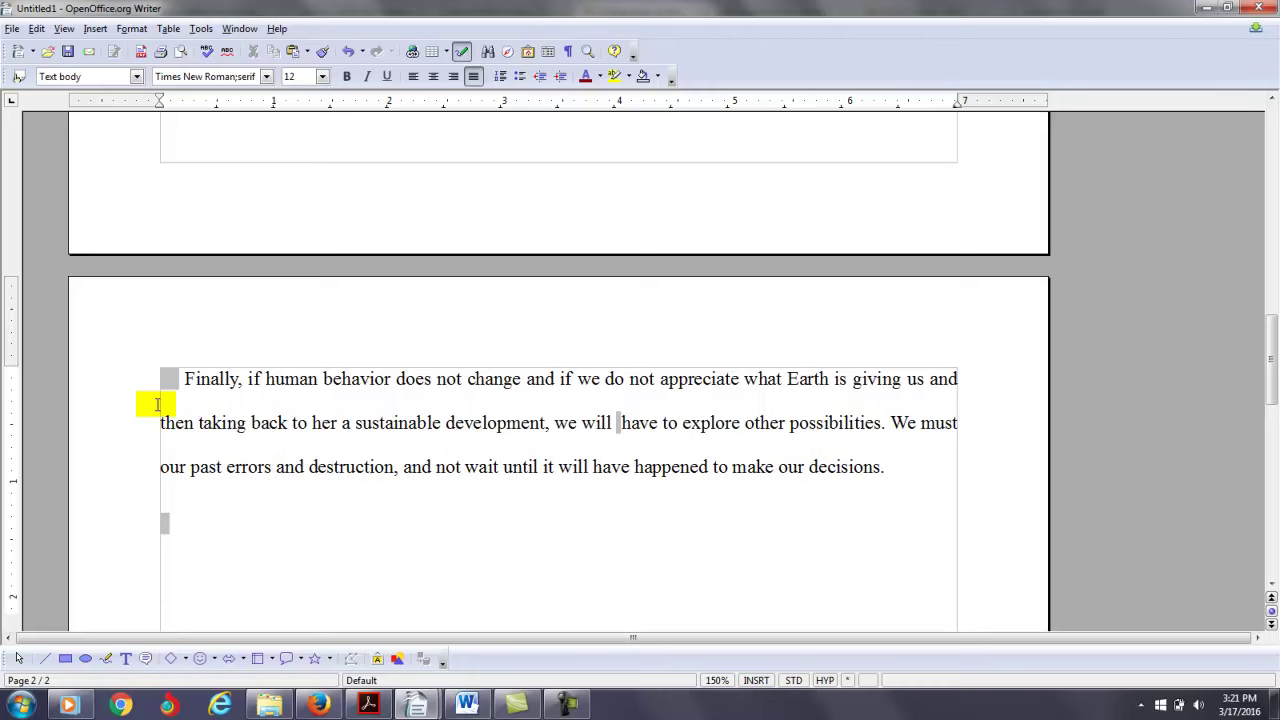
type("see")
Delete the comma after "destruction" in the concluding paragraph's last sentence.
key("Right")
key("Right")
key("Right")
key("Right")
key("Right")
key("Right")
key("Right")
key("Right")
key("Right")
key("Right")
key("Right")
key("Right")
key("Right")
key("Right")
key("Right")
key("Right")
key("Right")
key("Right")
key("Right")
key("Right")
key("Left")
key("Delete")
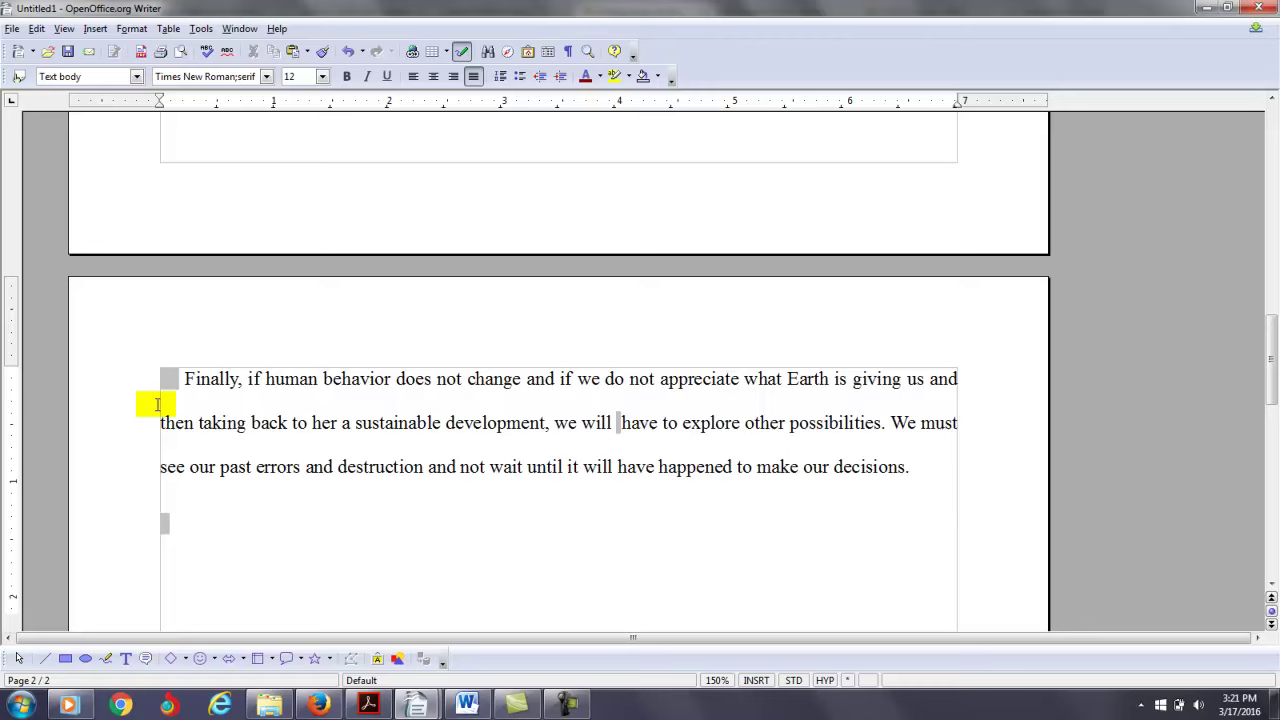
Add the comment "(unclear meaning)" after the final sentence ending in "make our decisions.".
key("Right")
key("Right")
key("Right")
key("Right")
key("Right")
key("Right")
key("Right")
key("Right")
key("Right")
key("Right")
key("Right")
key("Right")
key("Right")
key("Right")
key("Right")
key("Right")
key("Right")
key("Right")
key("Right")
key("Right")
key("Right")
type("unclear me")
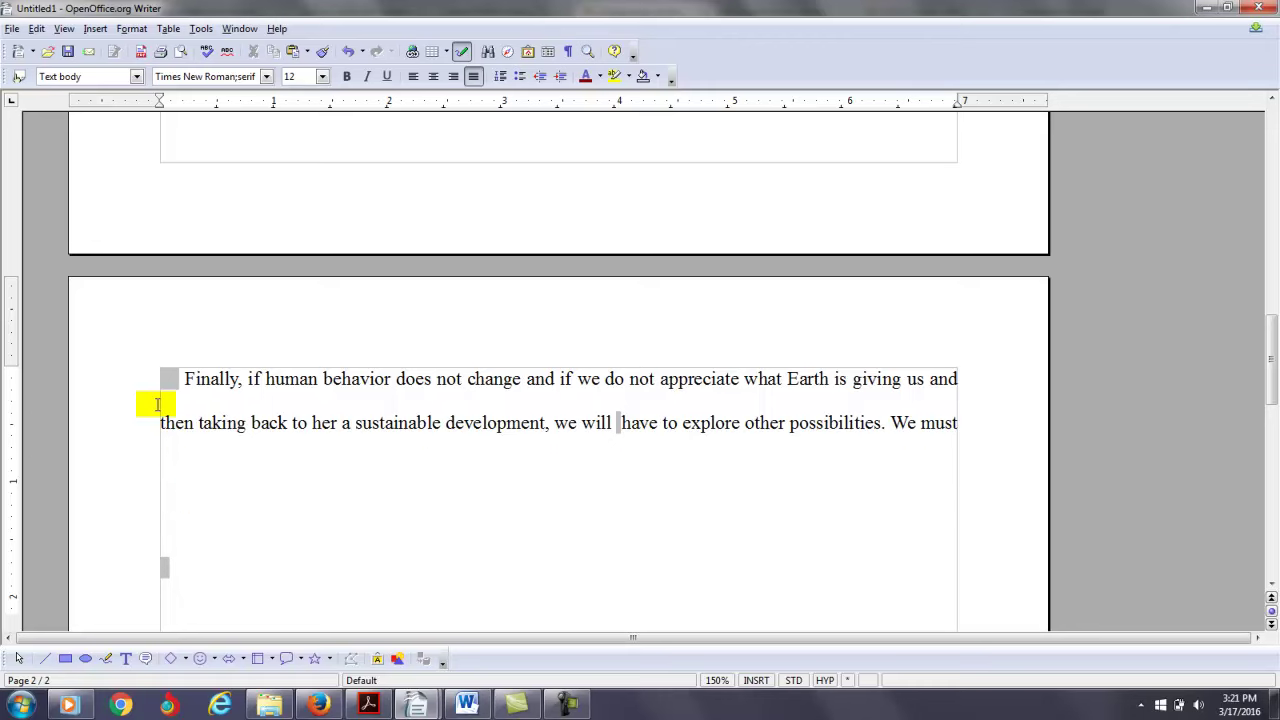
type("aning")
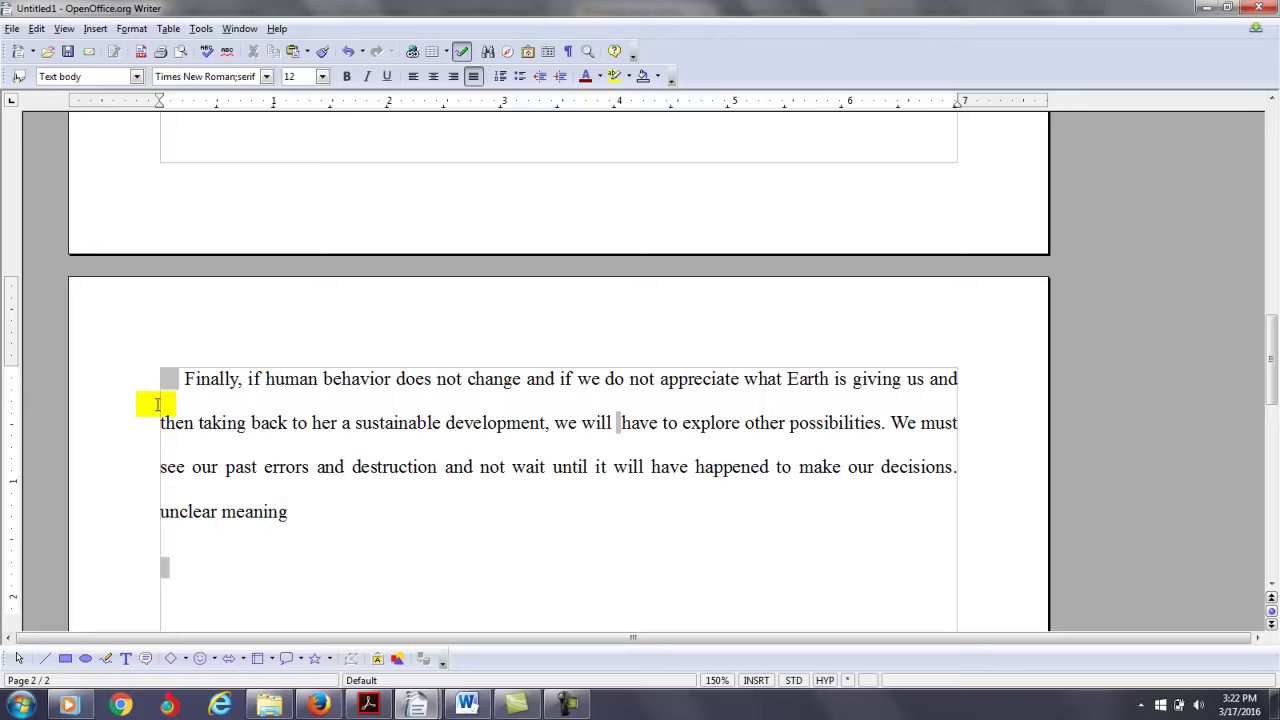
type(")")
key("Left")
key("Left")
key("Left")
key("Left")
key("Left")
key("Left")
key("Left")
key("Left")
key("Left")
key("Left")
key("Left")
key("Left")
key("Left")
type("(")
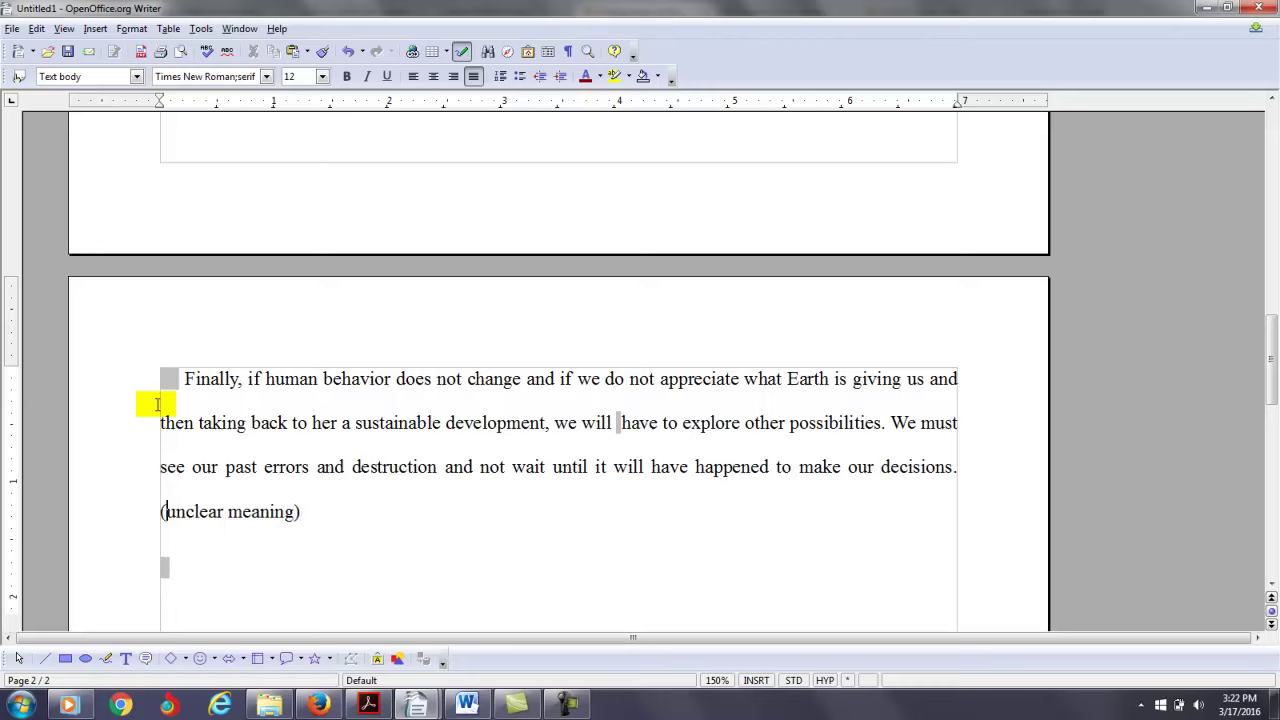
Insert three blank paragraphs between the introduction and the body paragraph beginning "Going out to the space".
key("Page_Up")
key("Page_Up")
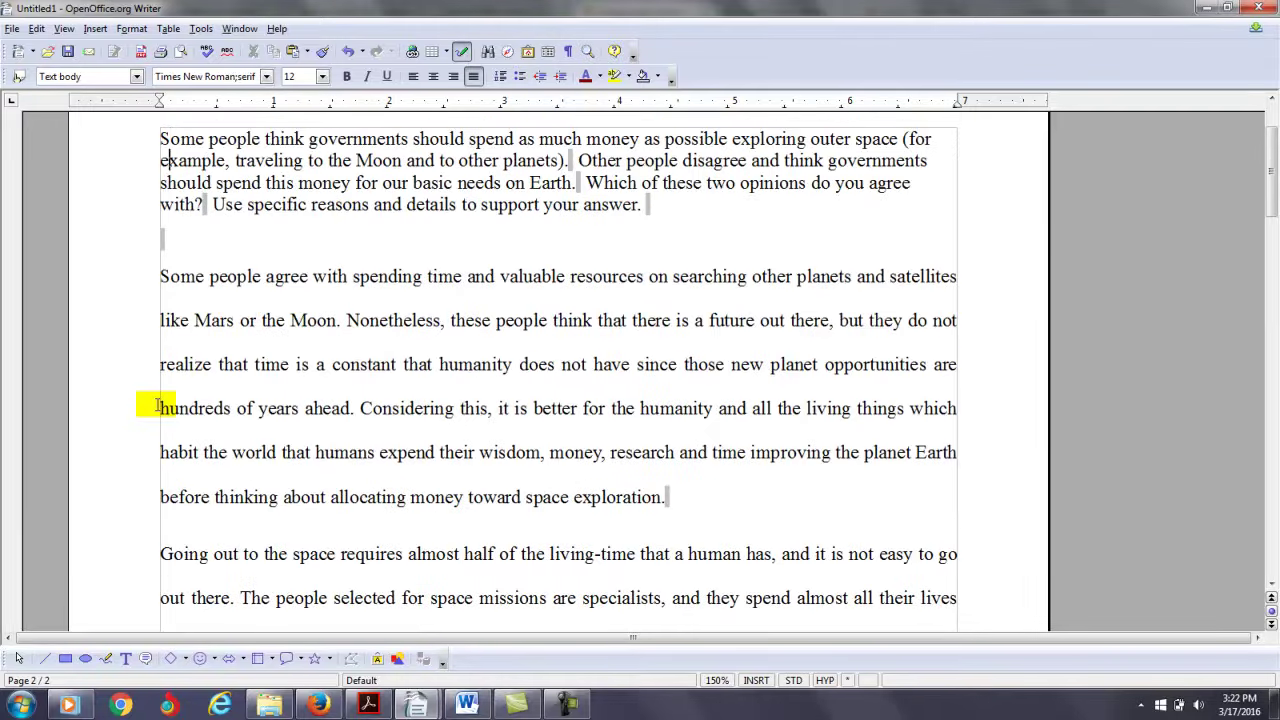
key("Down")
key("Down")
key("Down")
key("Down")
key("Down")
key("Down")
key("Down")
key("Down")
key("Down")
key("Up")
key("Up")
key("Up")
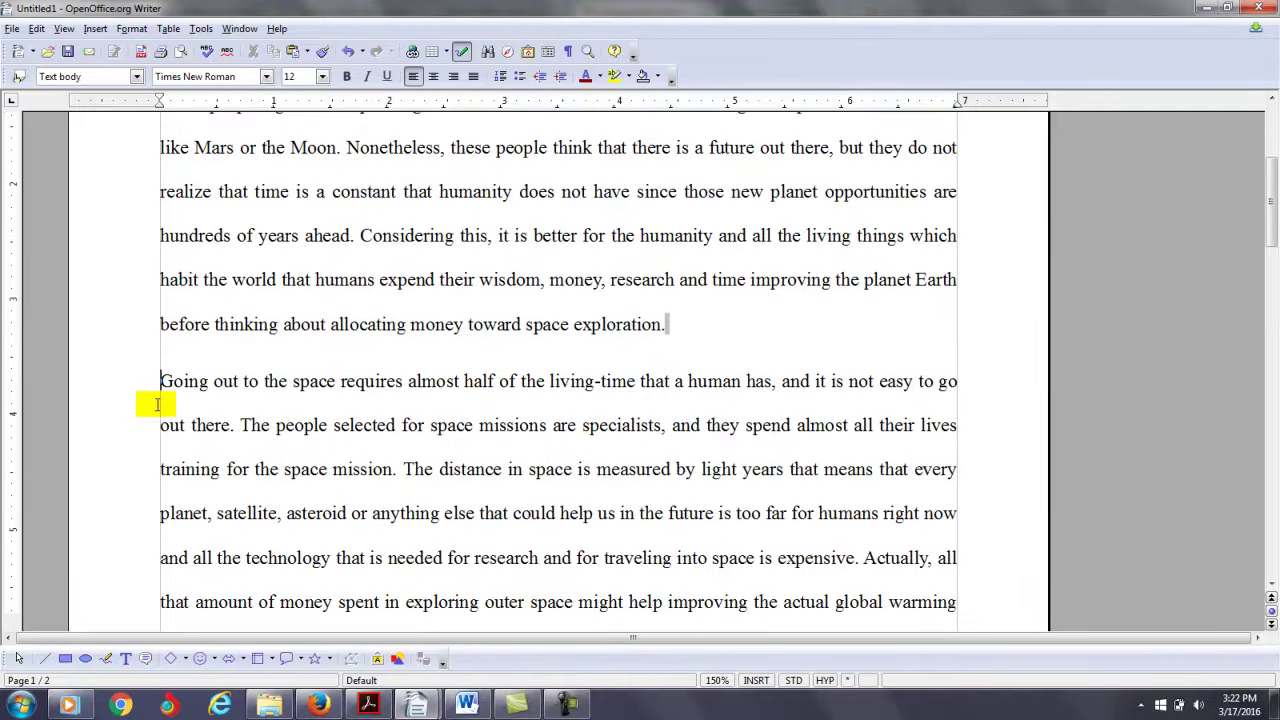
key("Return")
key("Return")
key("Return")
key("ctrl+j")
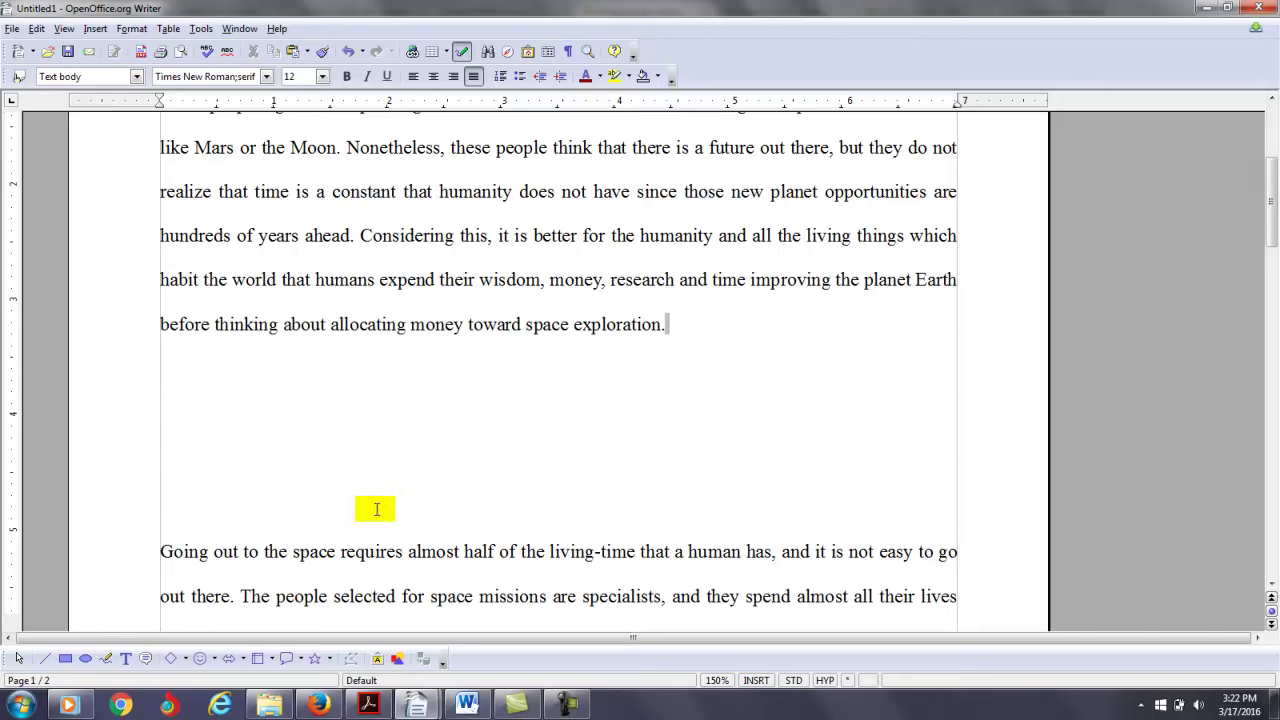
left_click(524, 711)
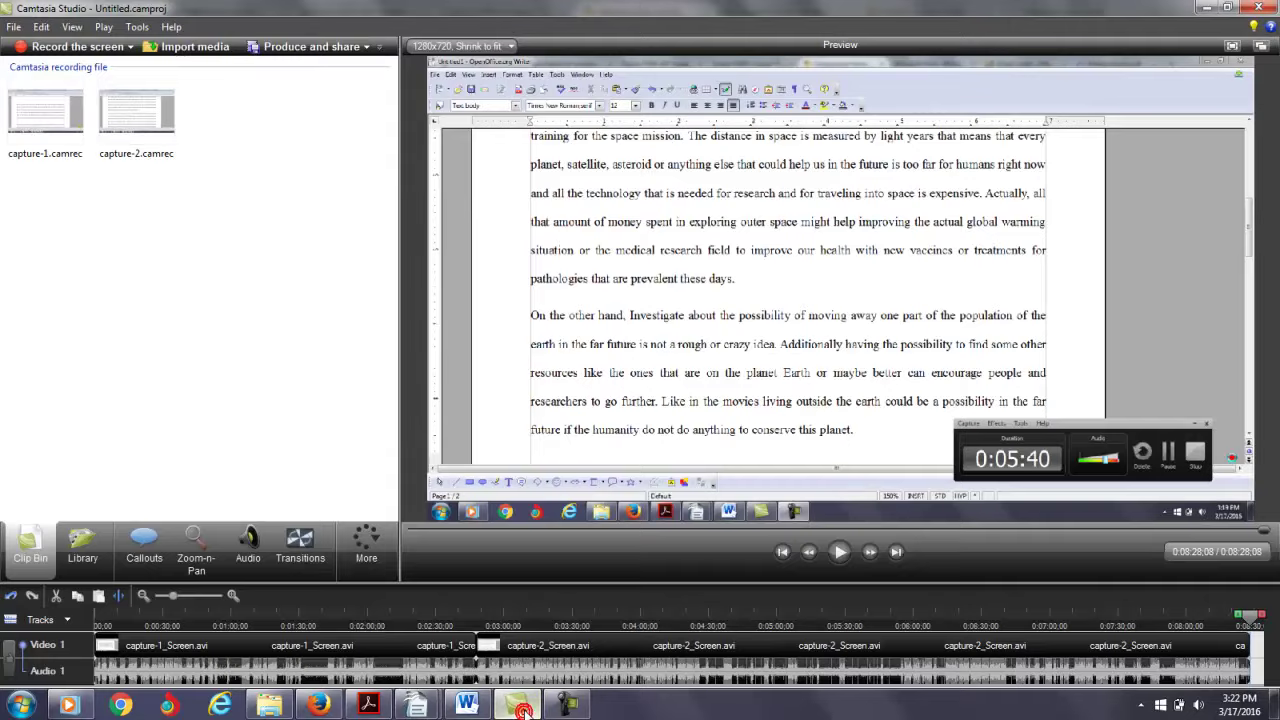
left_click(560, 706)
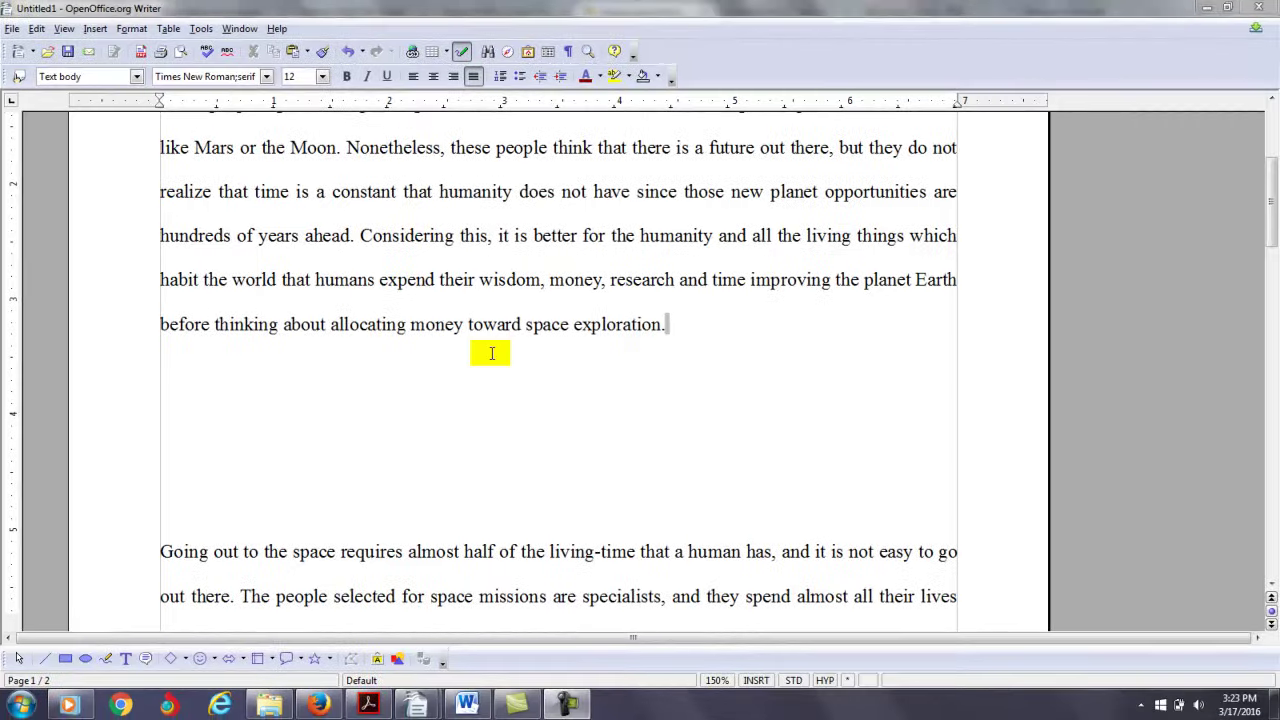
Begin a new sentence at the end of the introduction, after "space exploration.", with "In fact,".
type("in")
key("BackSpace")
key("BackSpace")
type("In")
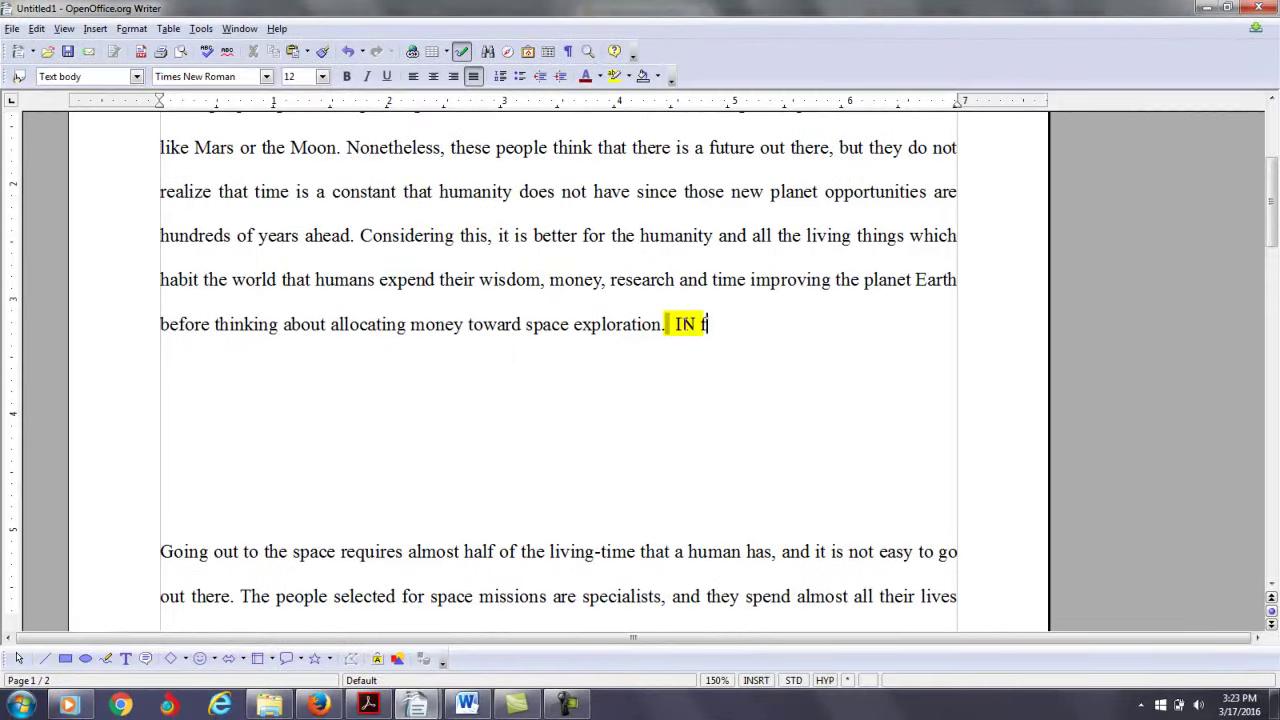
key("BackSpace")
type("n fact, ")
type("in a")
key("BackSpace")
key("BackSpace")
key("BackSpace")
key("BackSpace")
Continue the introduction's new closing sentence with "speaking money on our basic needs".
type("speak")
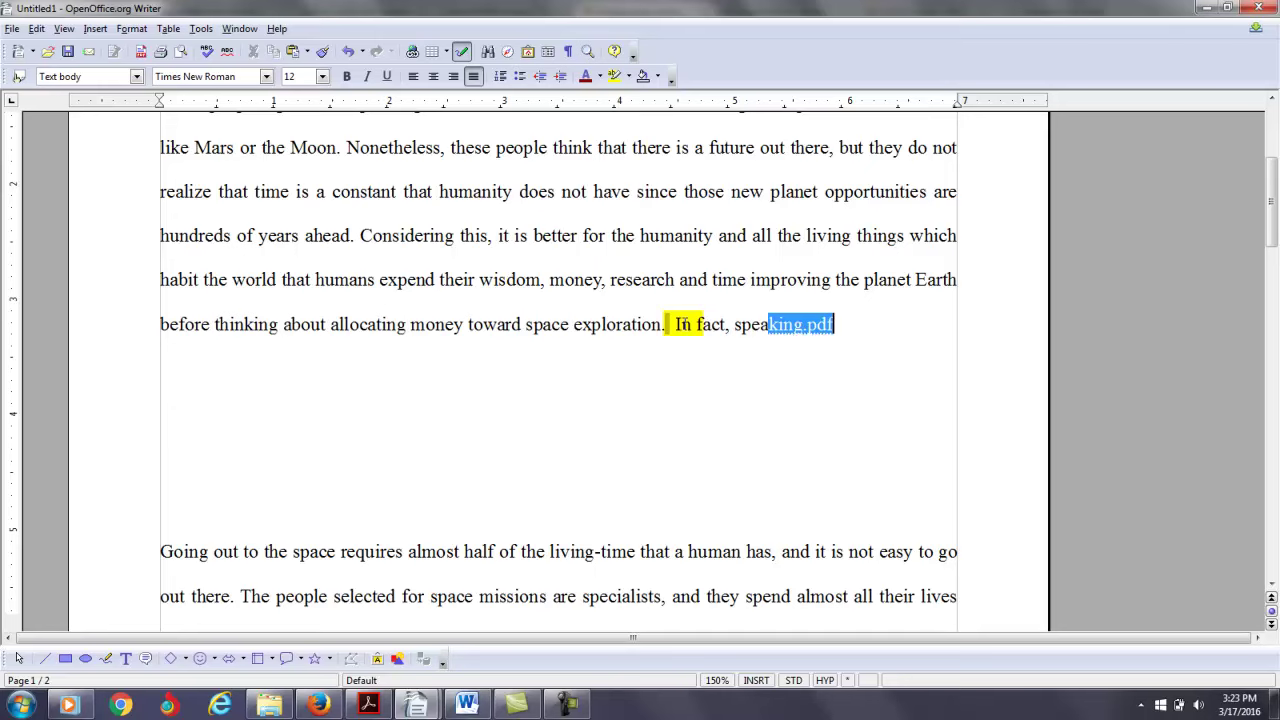
key("BackSpace")
key("BackSpace")
type("king moe")
key("BackSpace")
type("ney on our basic neeed")
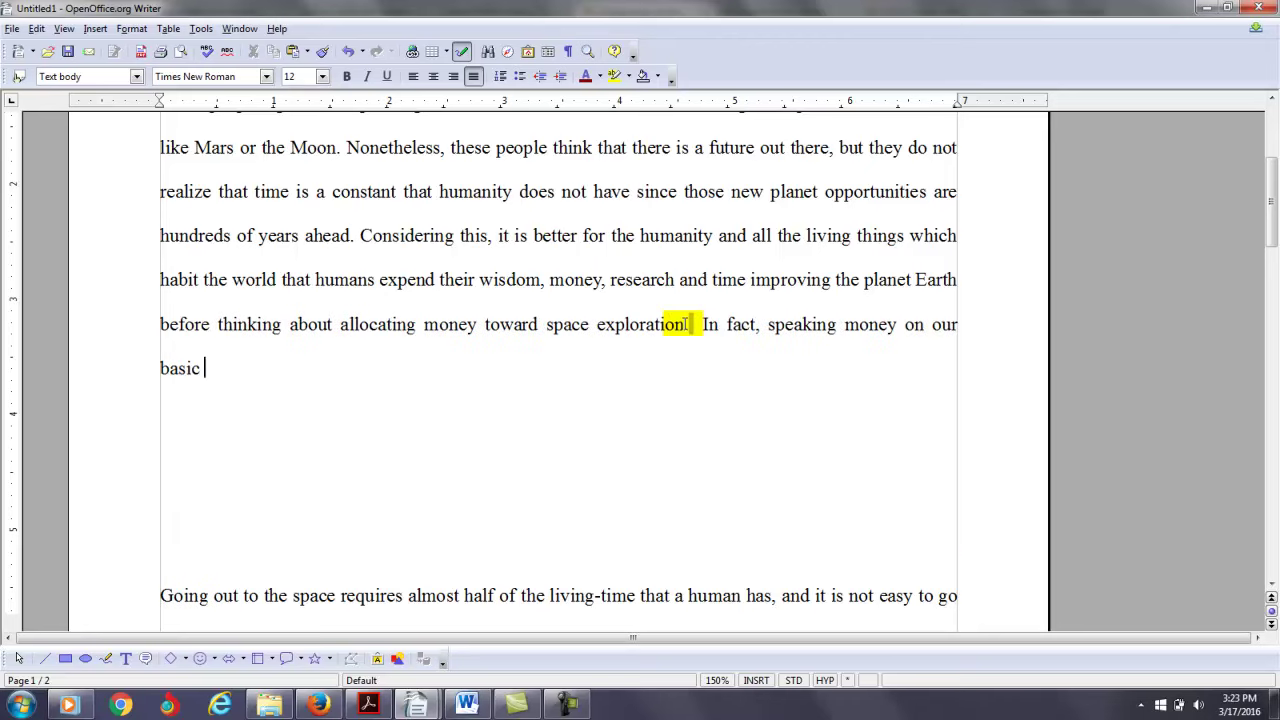
key("BackSpace")
key("BackSpace")
type("d")
key("BackSpace")
type("ds on earth ca")
Continue the closing sentence with "on Earth can help countries to", capitalizing "Earth".
key("BackSpace")
key("BackSpace")
key("BackSpace")
key("BackSpace")
key("BackSpace")
key("BackSpace")
key("BackSpace")
key("BackSpace")
type("et Earth")
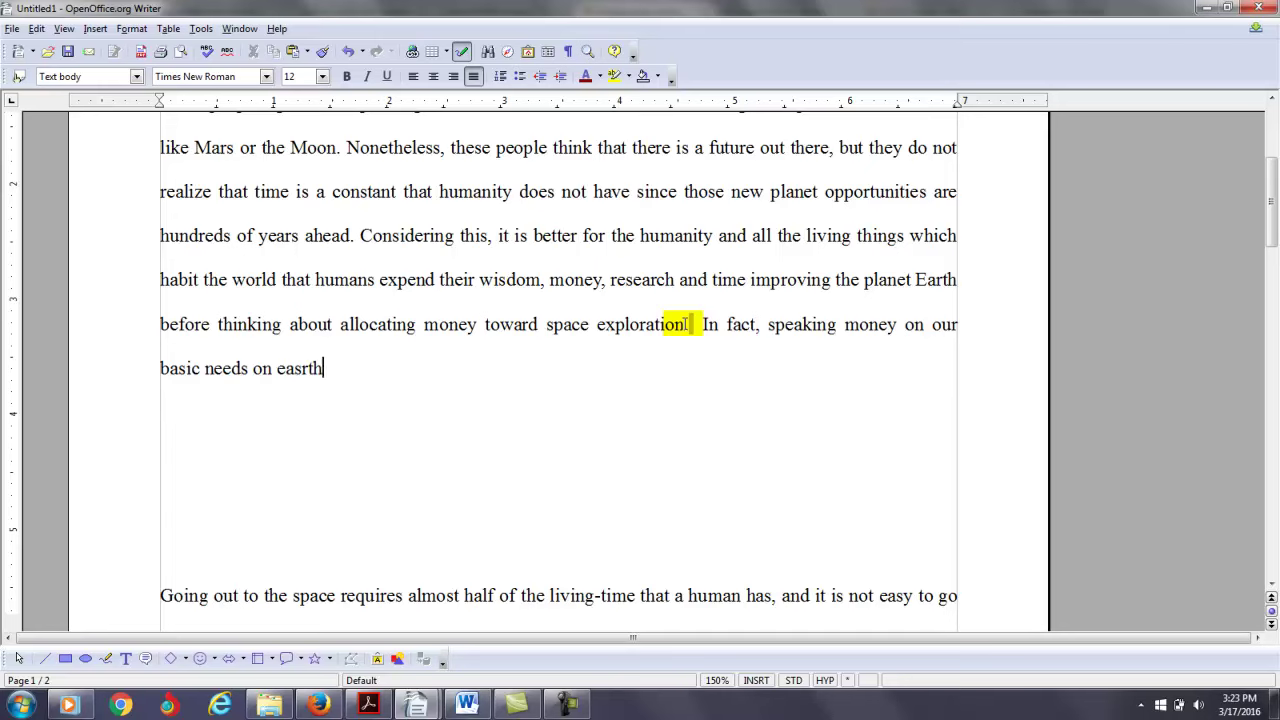
key("BackSpace")
key("BackSpace")
key("BackSpace")
key("BackSpace")
key("BackSpace")
type("Earth can help")
key("BackSpace")
key("BackSpace")
key("BackSpace")
key("BackSpace")
type("help countries to")
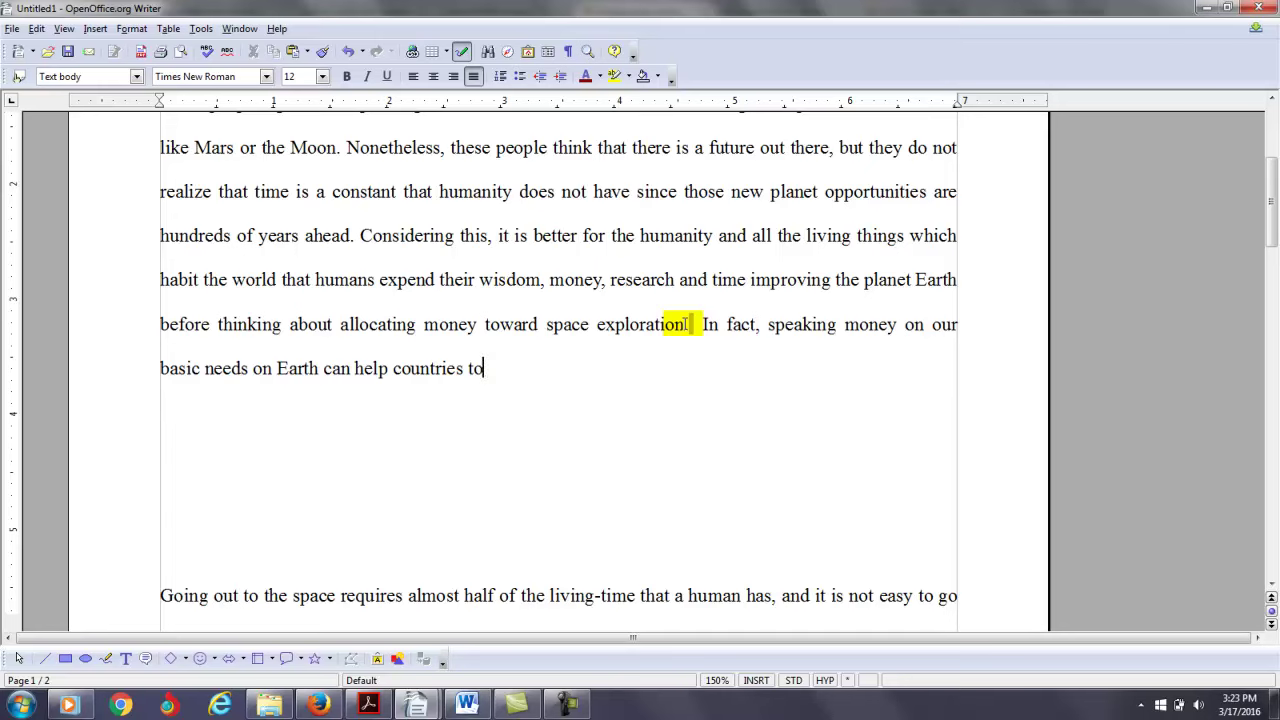
Finish the introduction's closing sentence with "end poverty, improve education, and increase employment.".
type(" iend poverty")
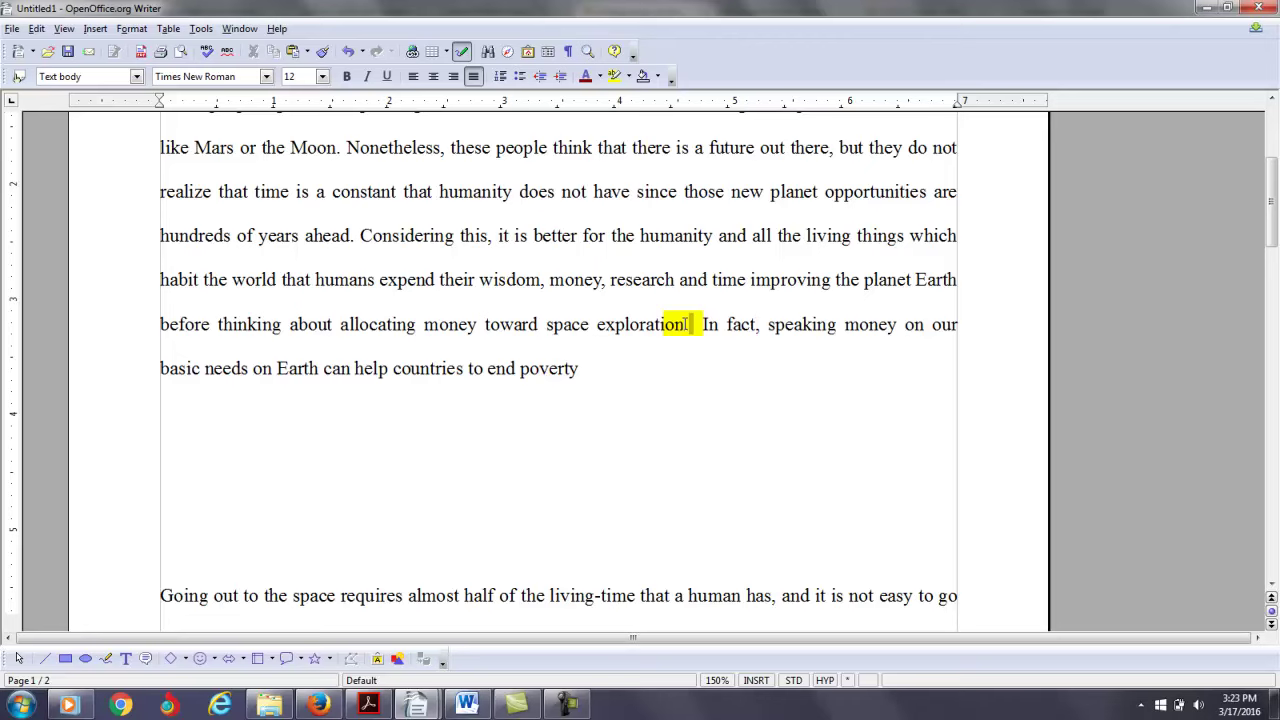
type(", improve education")
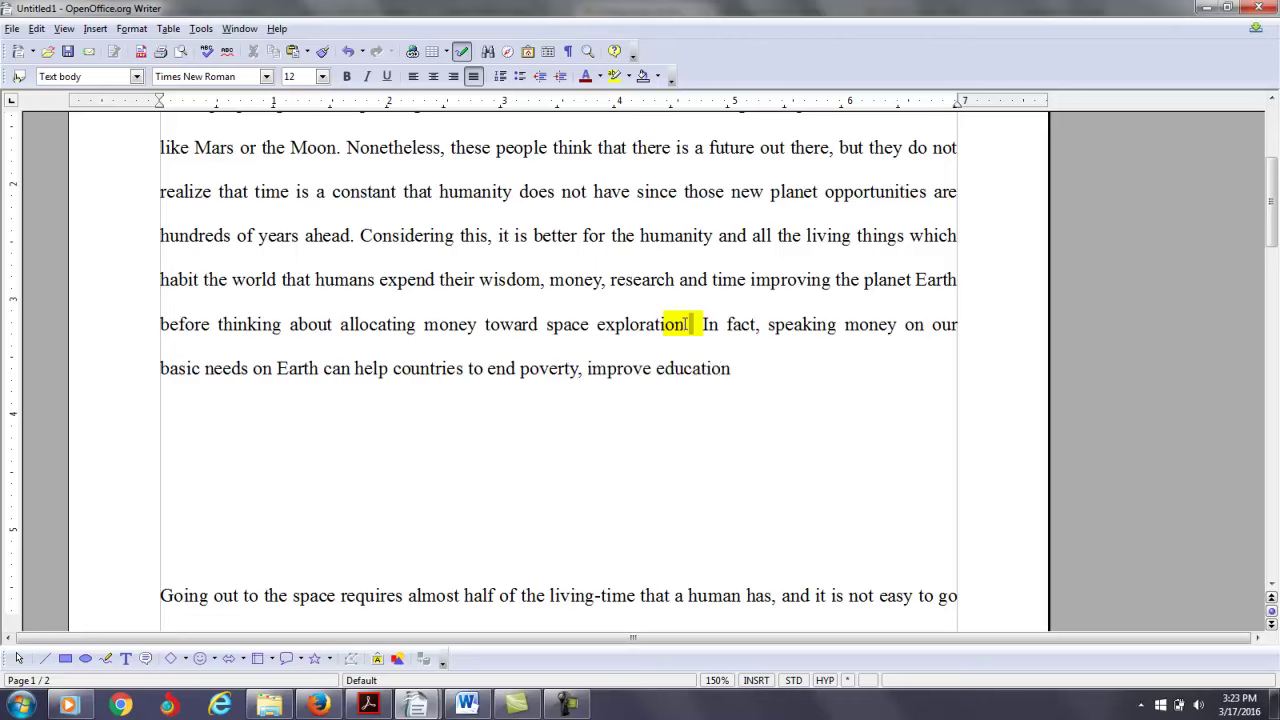
type(", and")
type("increase emplyem")
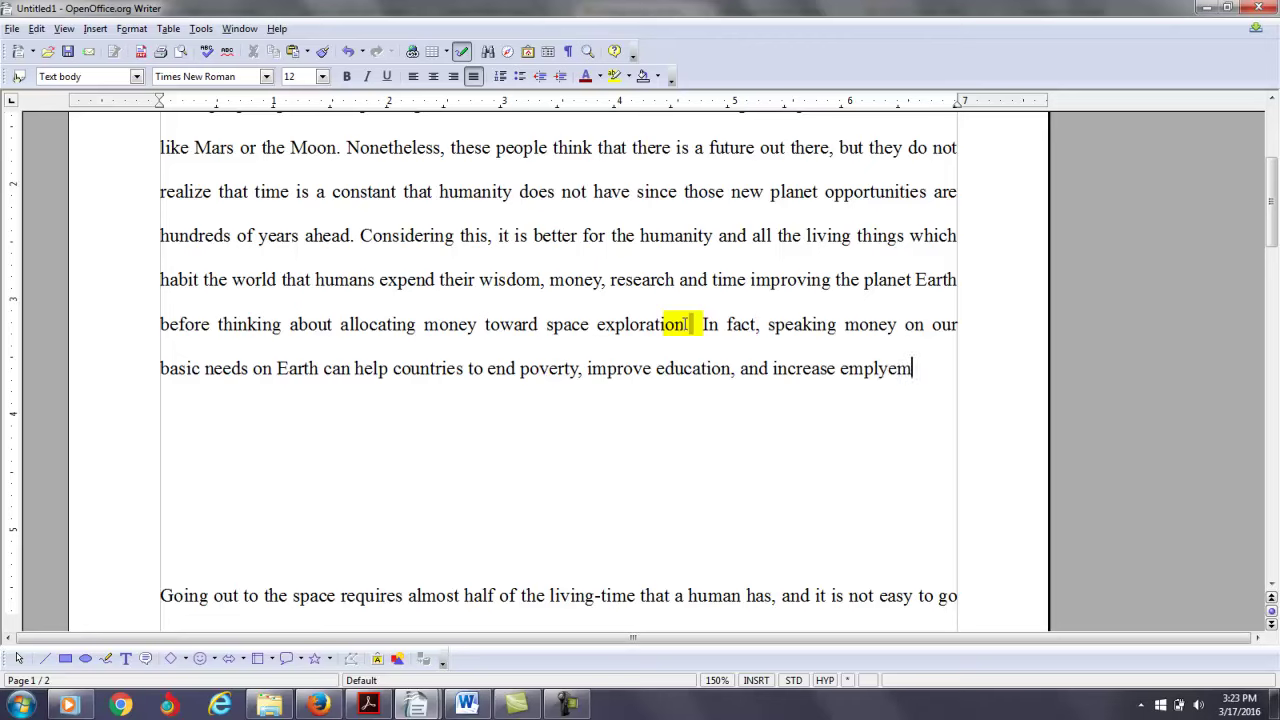
key("BackSpace")
key("BackSpace")
key("BackSpace")
type("oyment.")
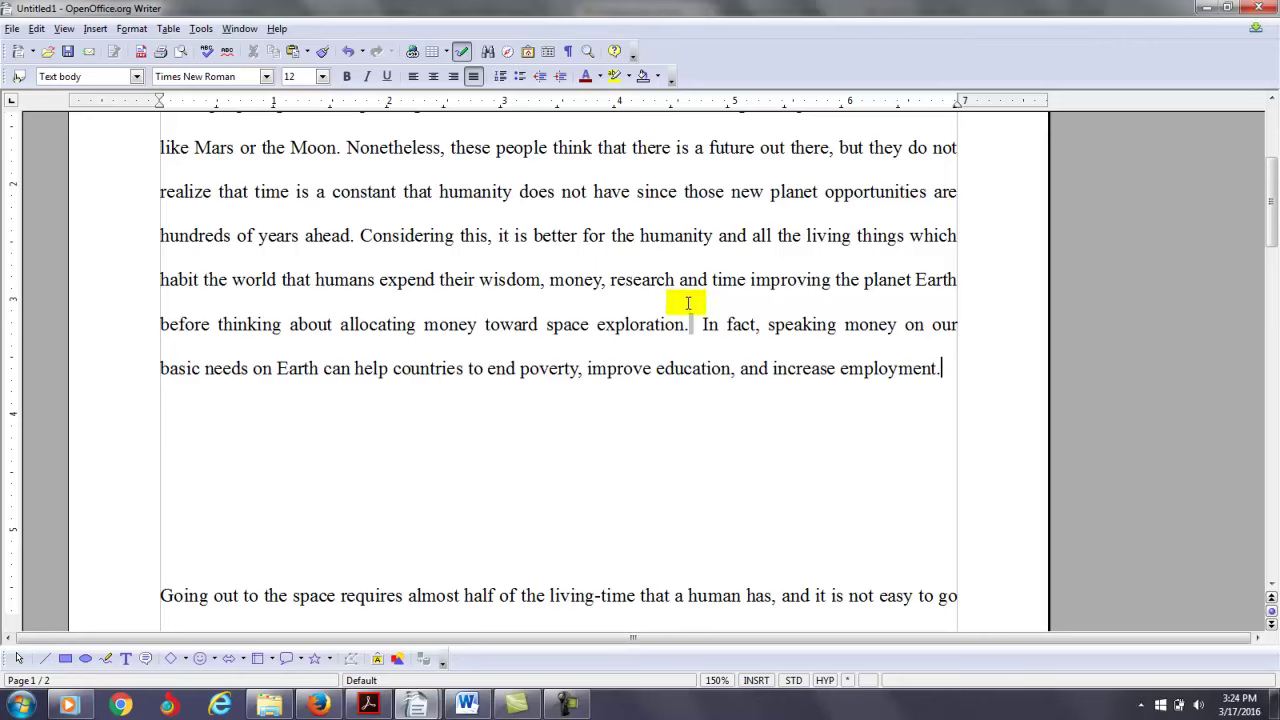
Color the introduction's new "In fact, ... increase employment." sentence blue.
left_click_drag(702, 324, 945, 366)
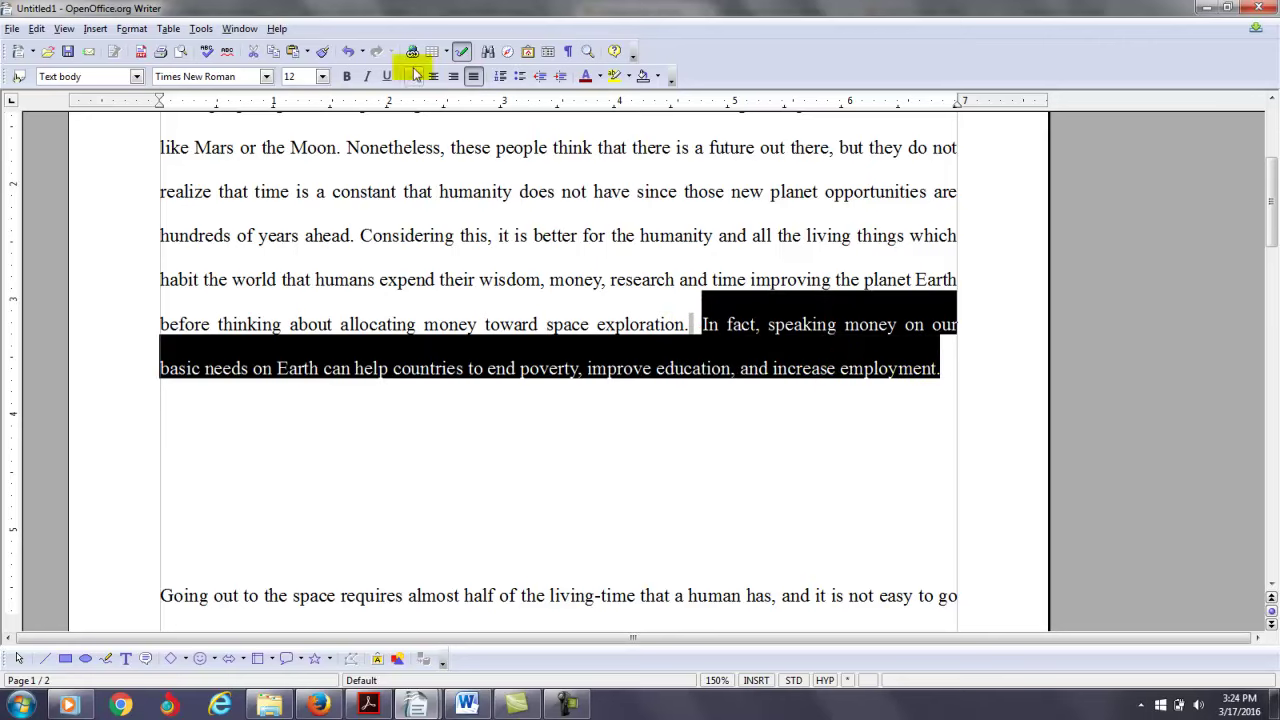
left_click(307, 51)
left_click(470, 100)
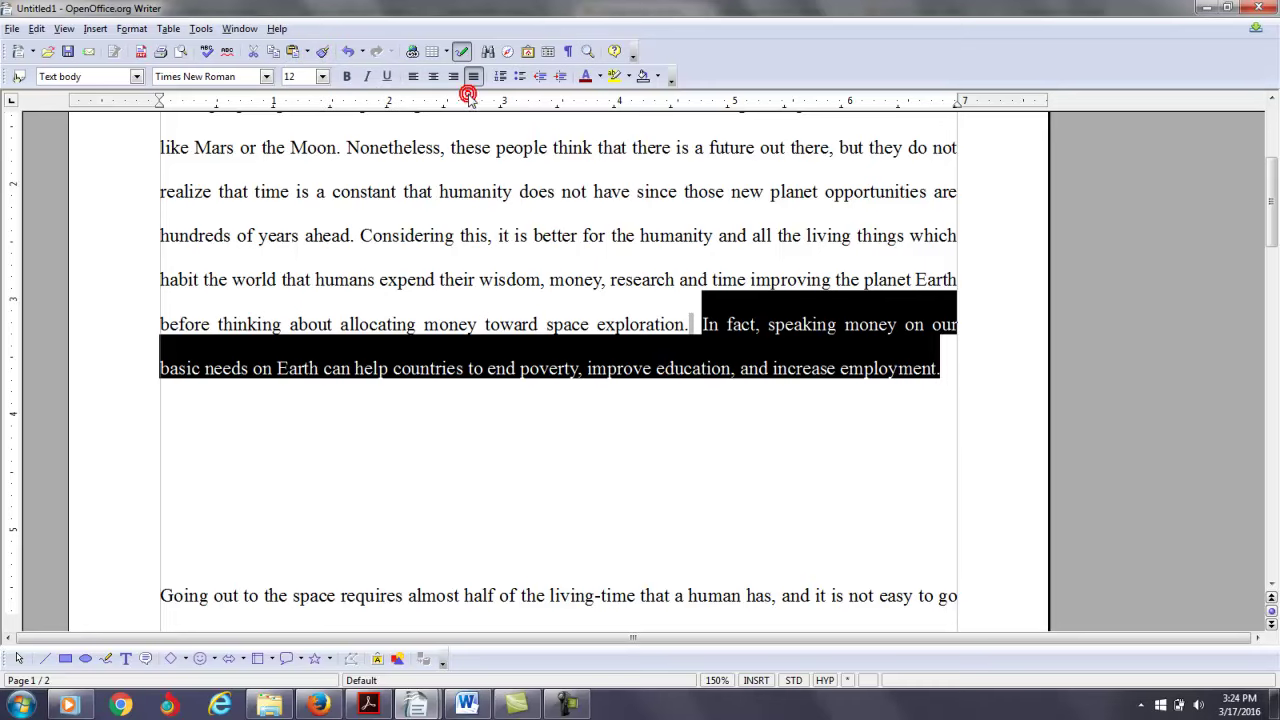
left_click(599, 76)
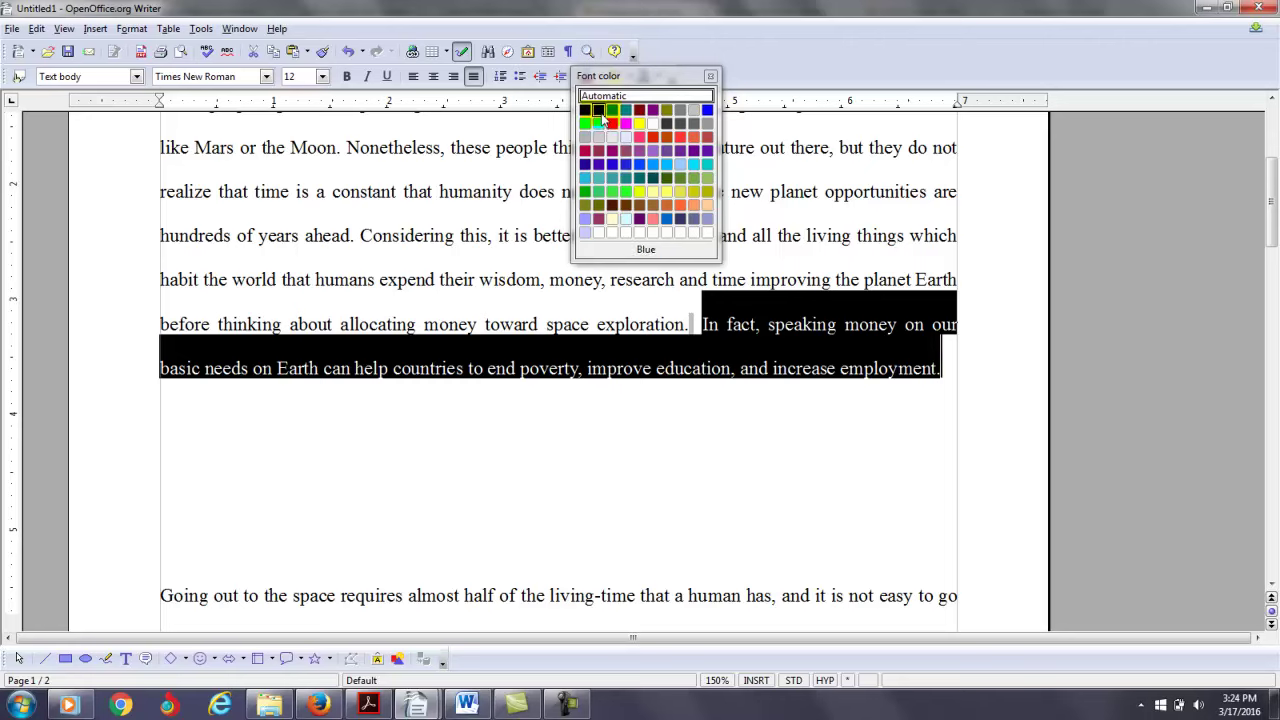
left_click(598, 110)
left_click(709, 277)
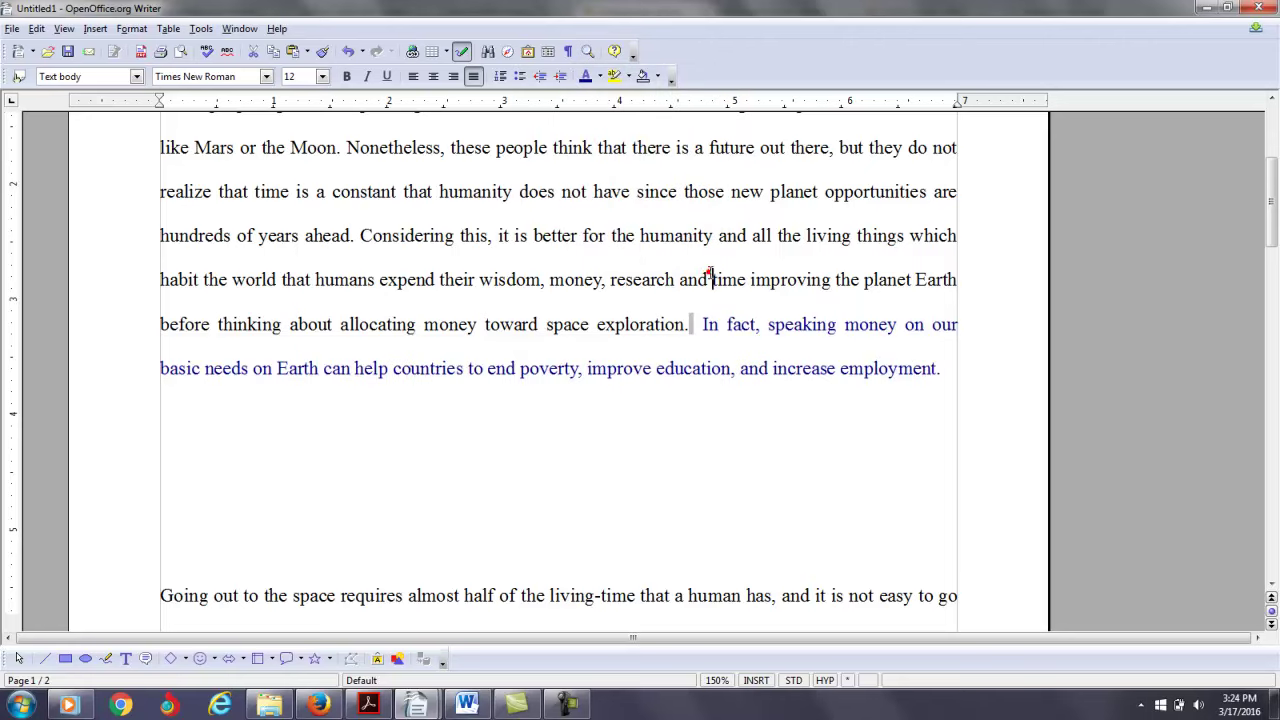
left_click(703, 362)
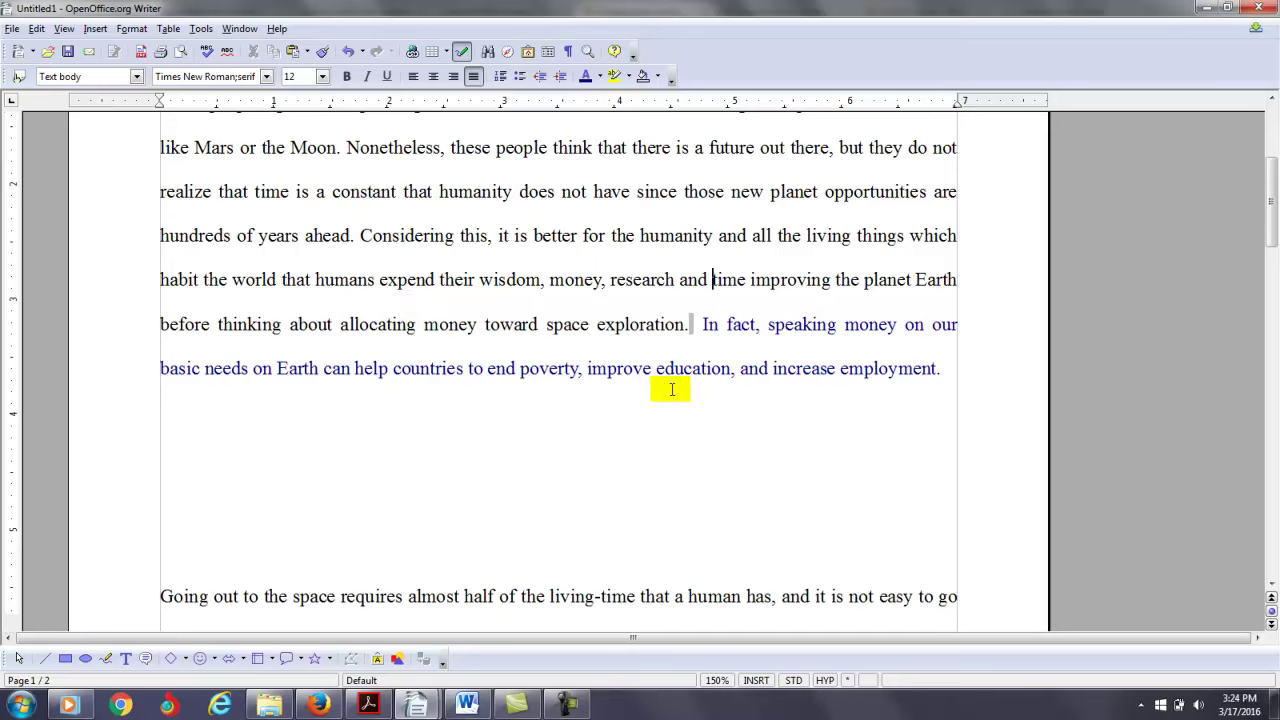
Start a new paragraph after the introduction's closing sentence and choose green as the font color.
left_click(943, 369)
key("Return")
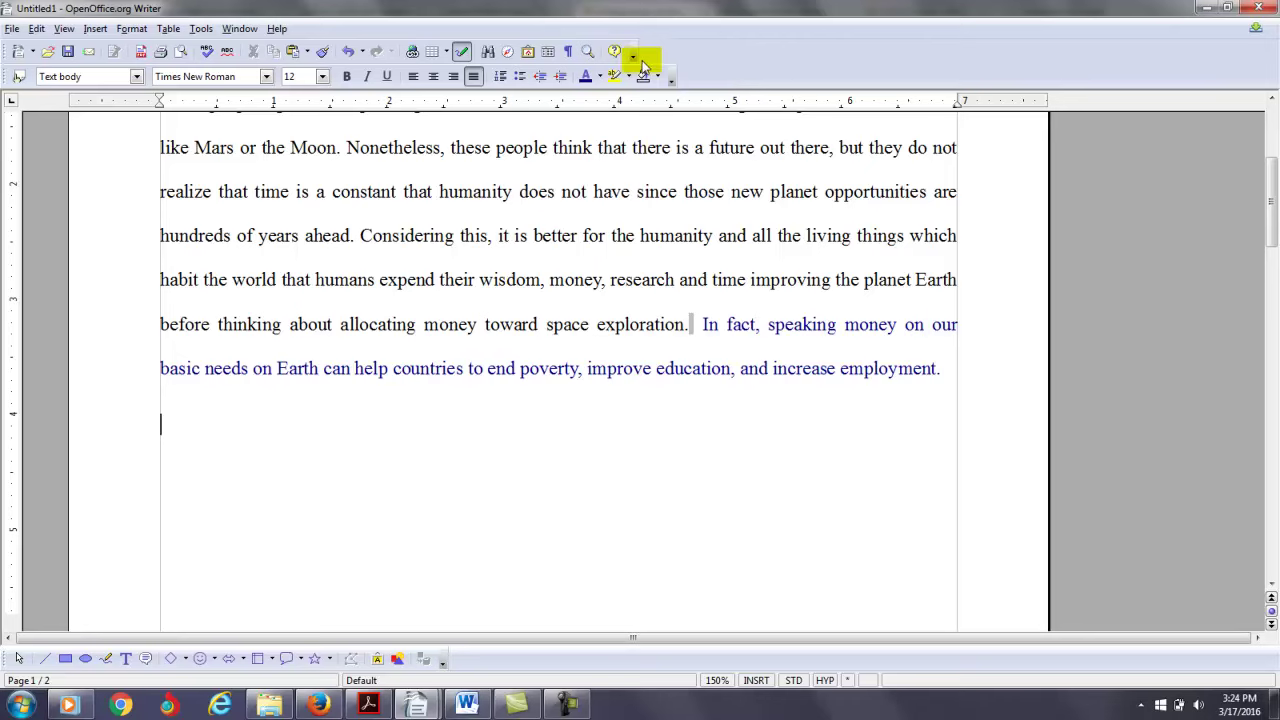
left_click(599, 76)
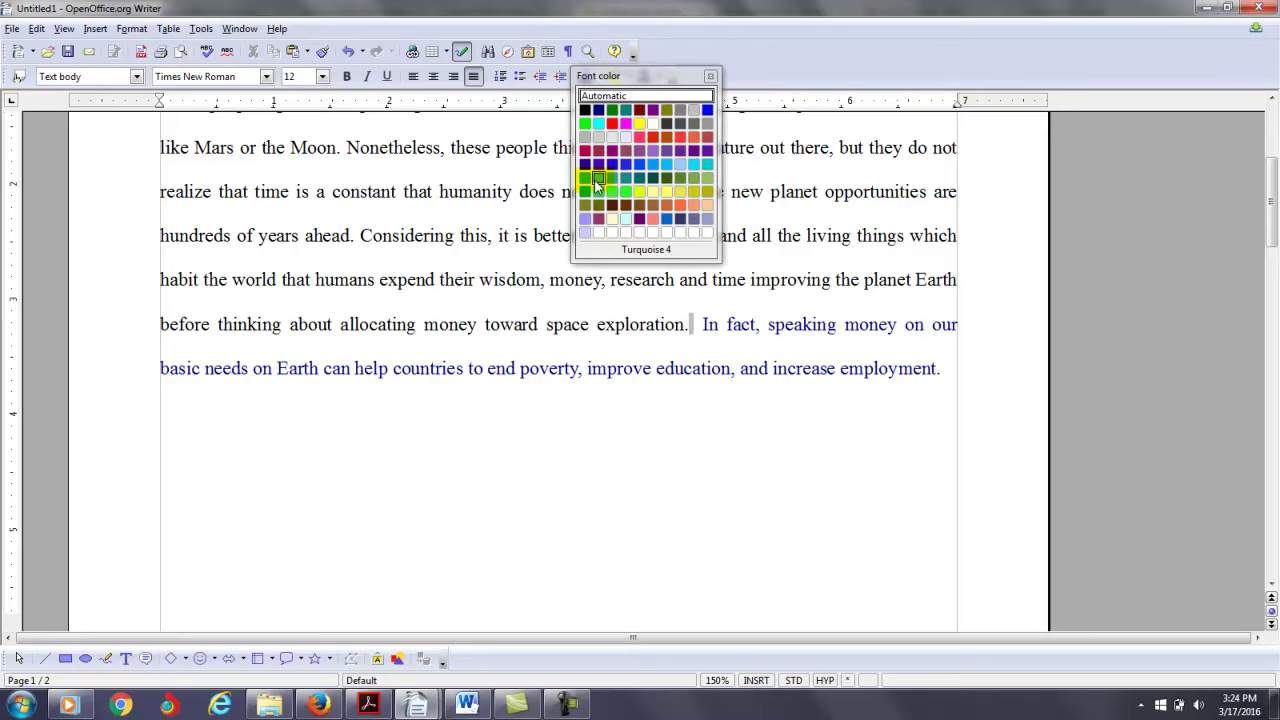
left_click(585, 192)
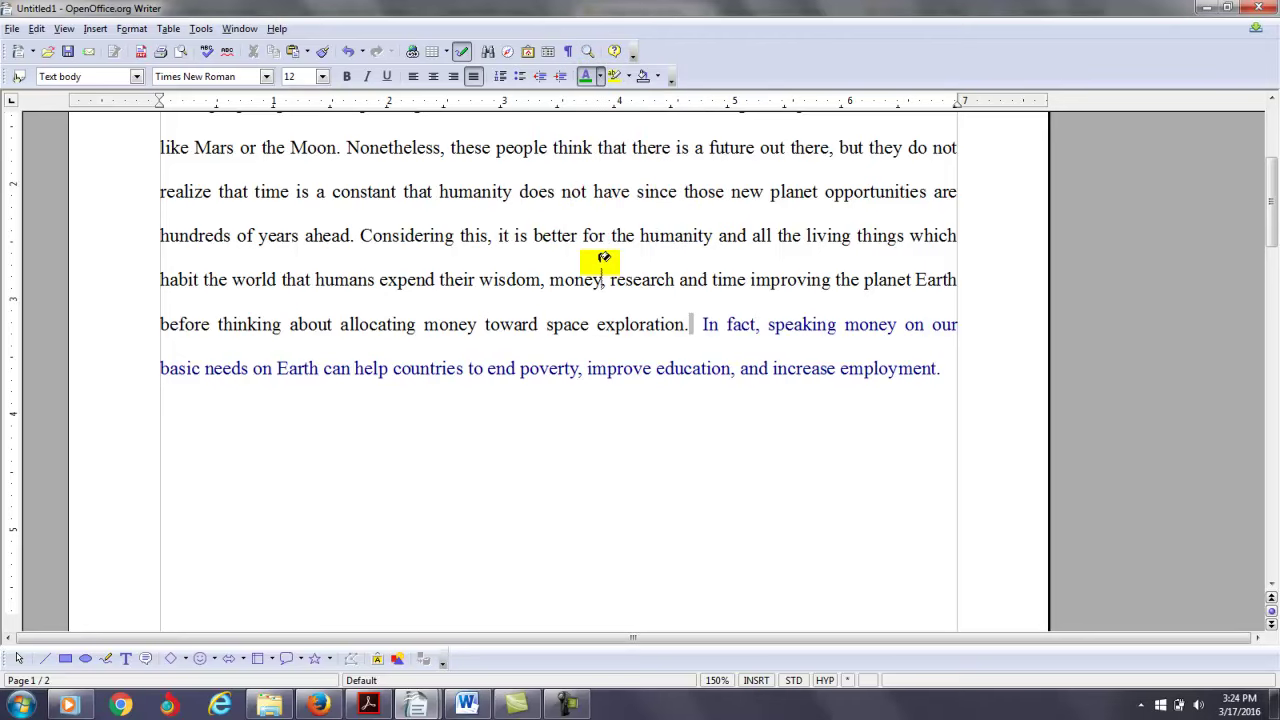
Open the new paragraph below the introduction with "First of all, instead of".
type("First of all")
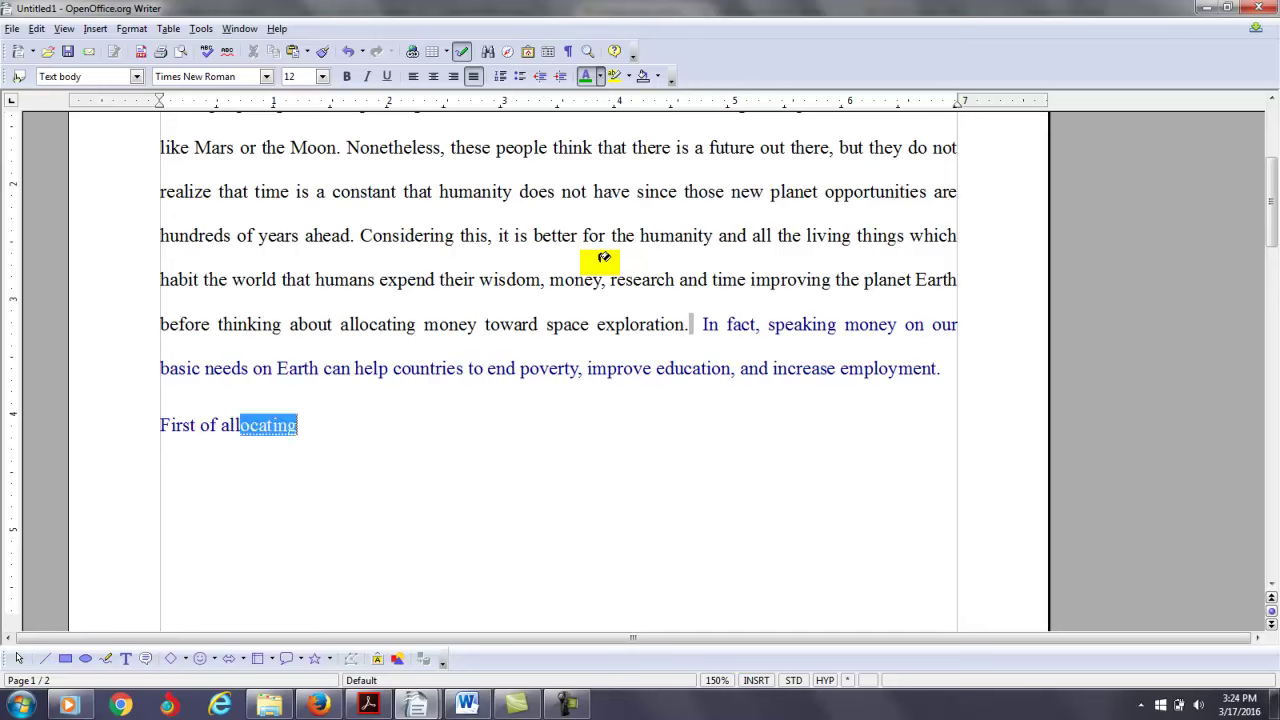
type(", in tea")
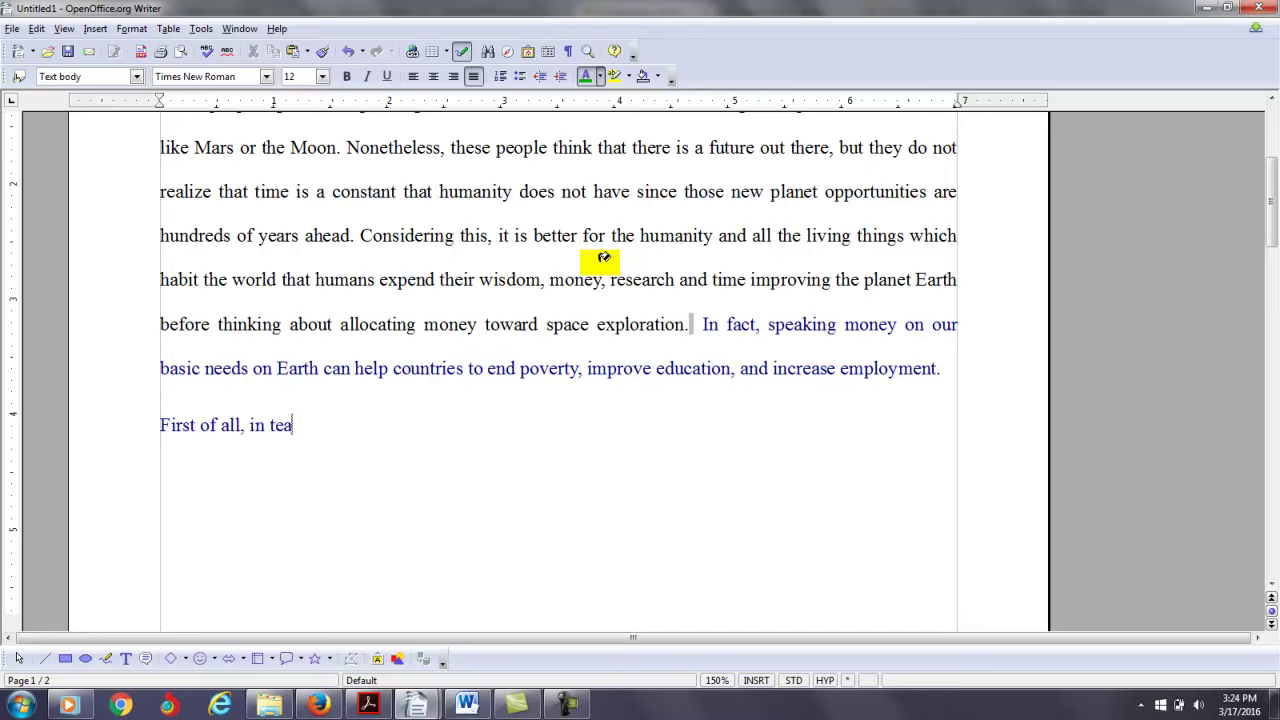
key("BackSpace")
key("BackSpace")
key("BackSpace")
type("stead of spe")
key("BackSpace")
key("BackSpace")
key("BackSpace")
key("BackSpace")
Continue the "First of all" sentence with "investing in space exploration,".
type("inventing in a")
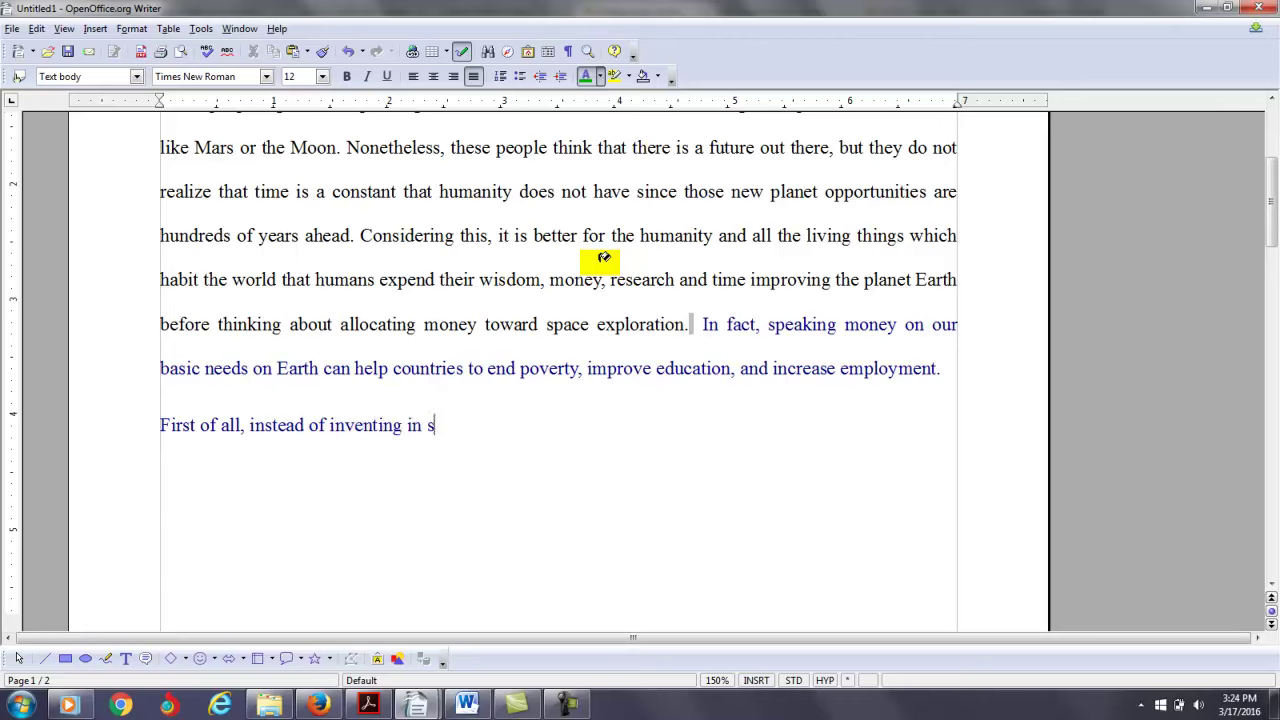
key("BackSpace")
key("BackSpace")
key("BackSpace")
key("BackSpace")
key("BackSpace")
key("BackSpace")
key("BackSpace")
key("BackSpace")
key("BackSpace")
type("sting in space")
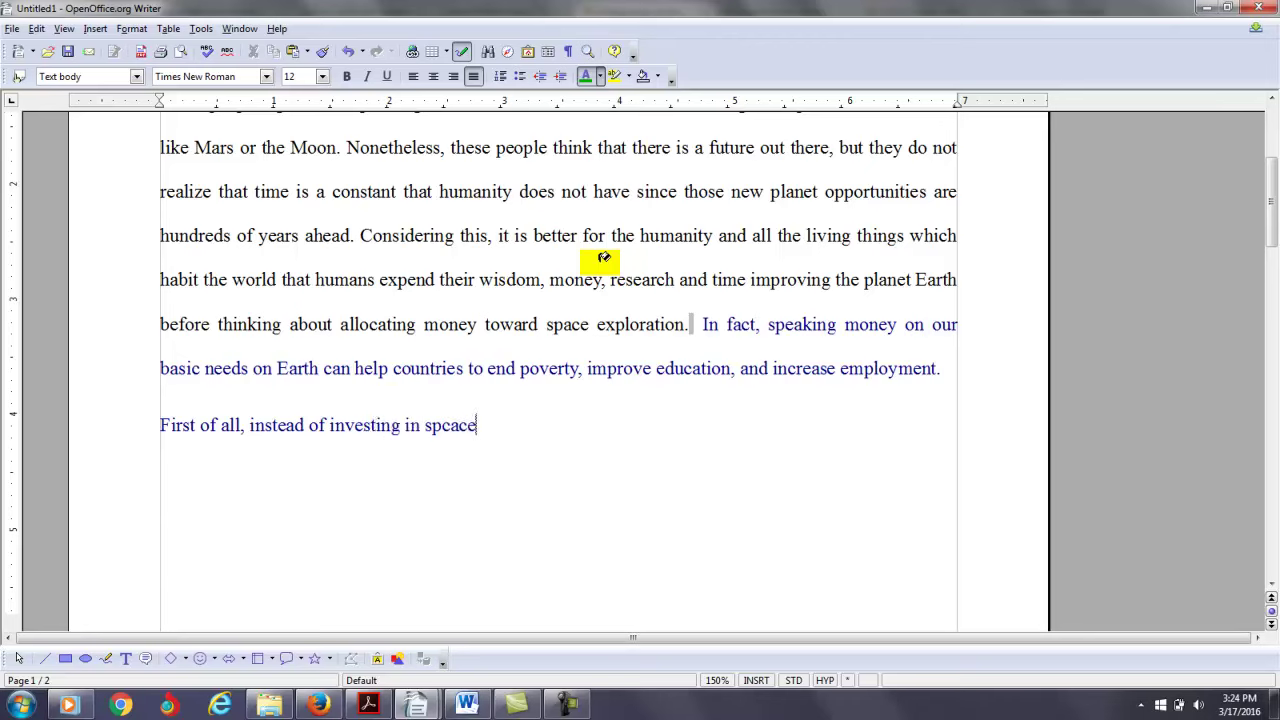
key("BackSpace")
type("e exploration, we s")
key("BackSpace")
key("BackSpace")
key("BackSpace")
key("BackSpace")
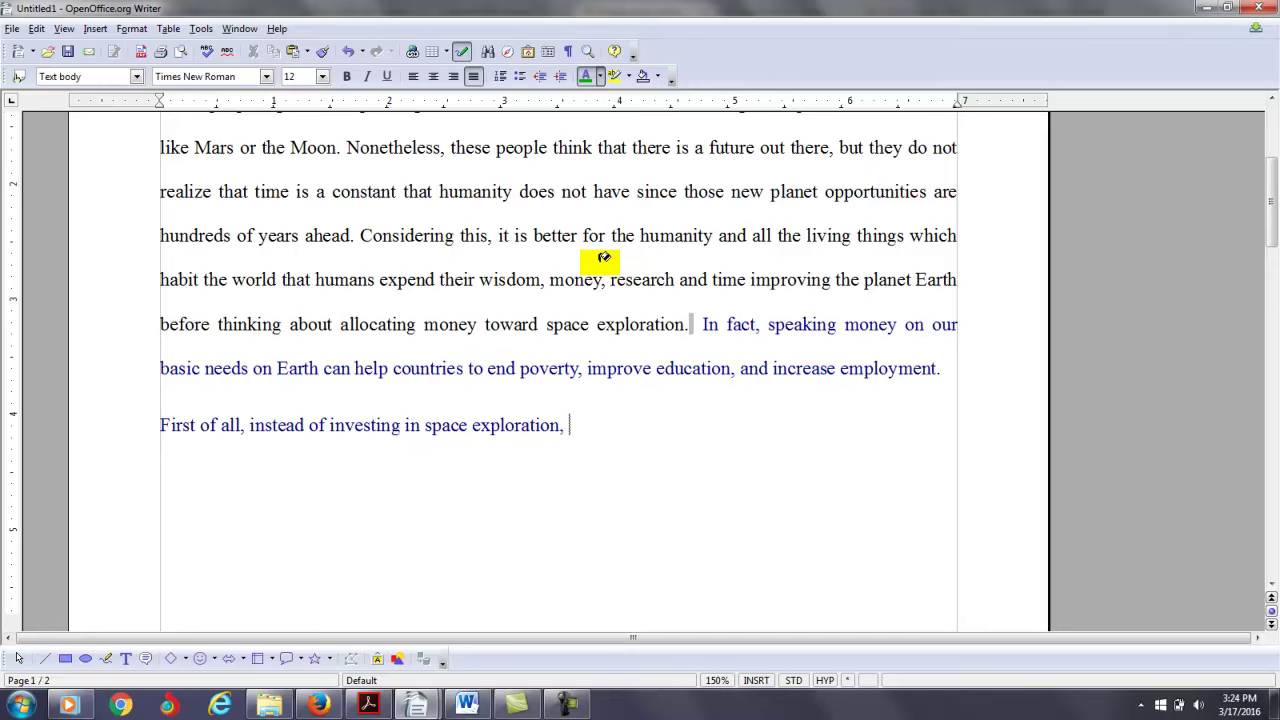
Complete the "First of all" sentence with "governments should spend more money to end poverty.".
type("governments")
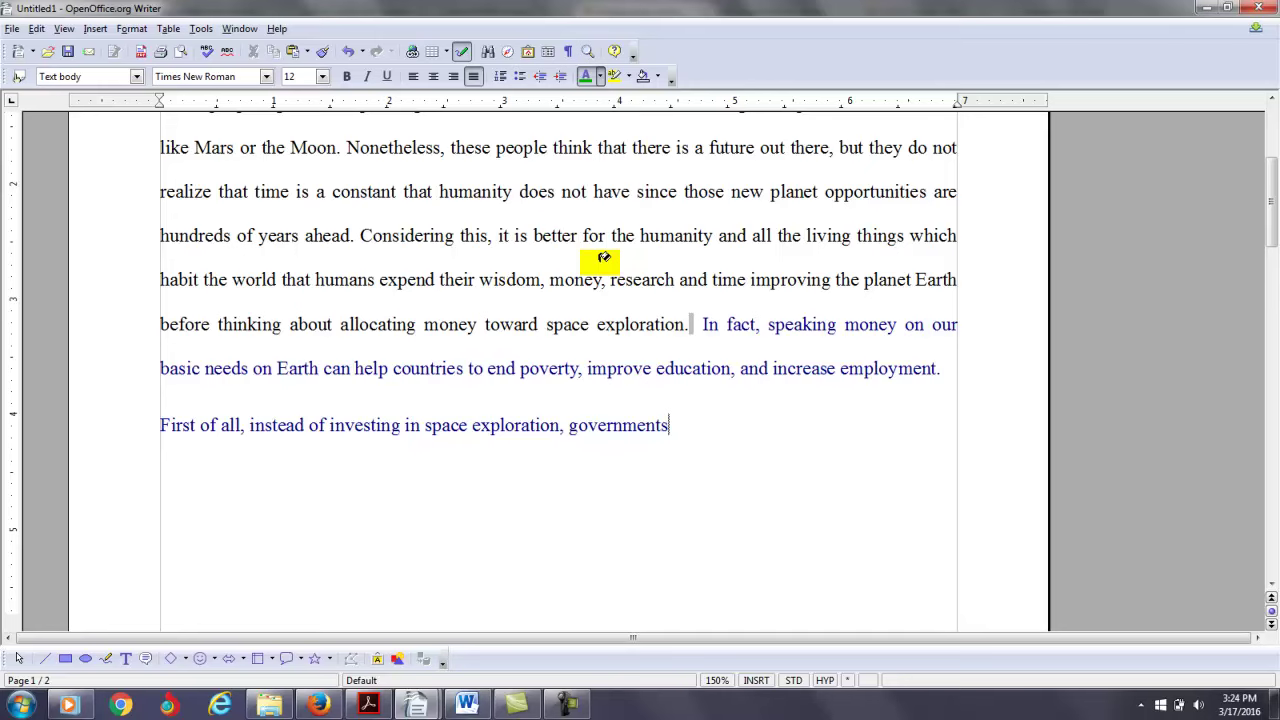
type(" should spend more money on")
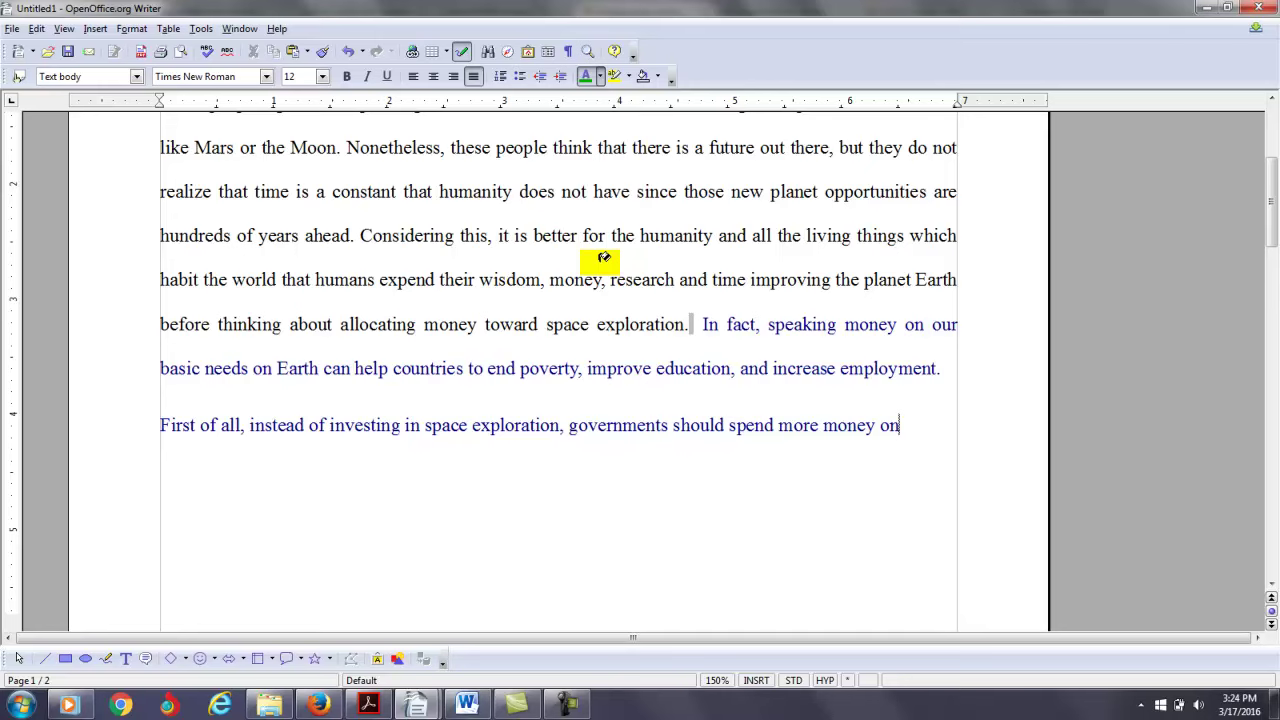
key("BackSpace")
key("BackSpace")
key("BackSpace")
type("to end pvoerty")
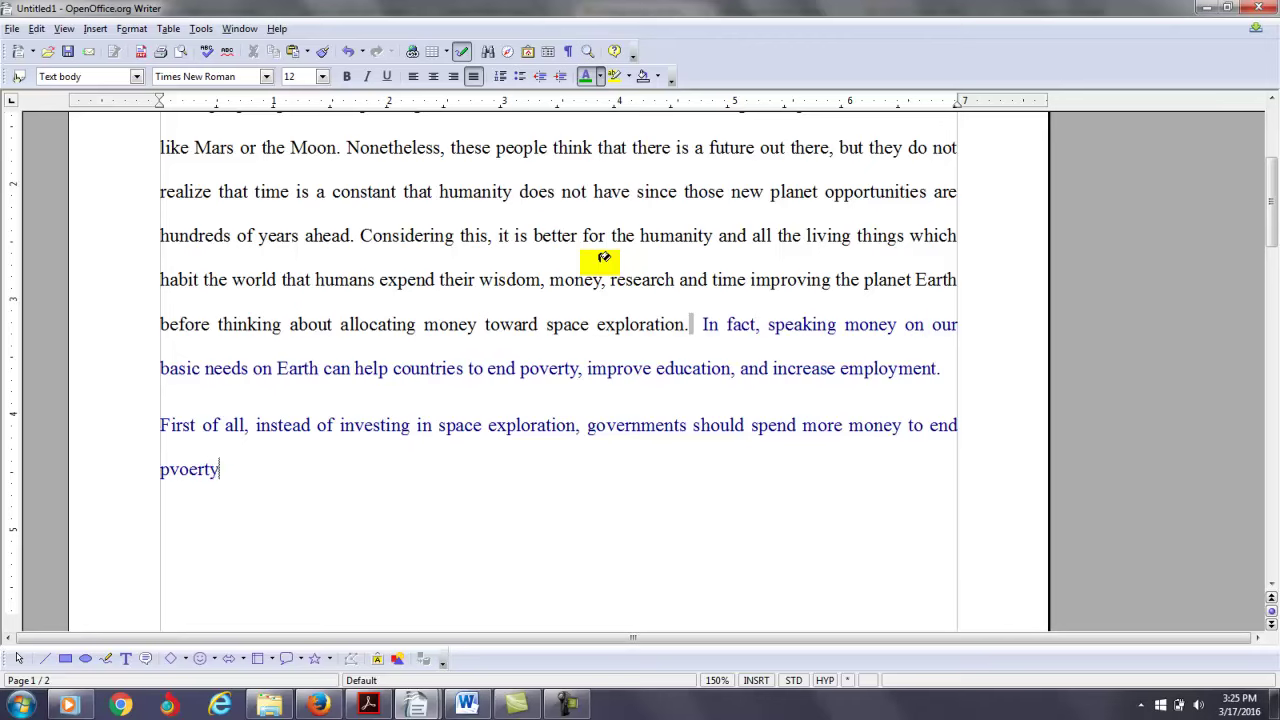
key("BackSpace")
key("BackSpace")
key("BackSpace")
key("BackSpace")
key("BackSpace")
key("BackSpace")
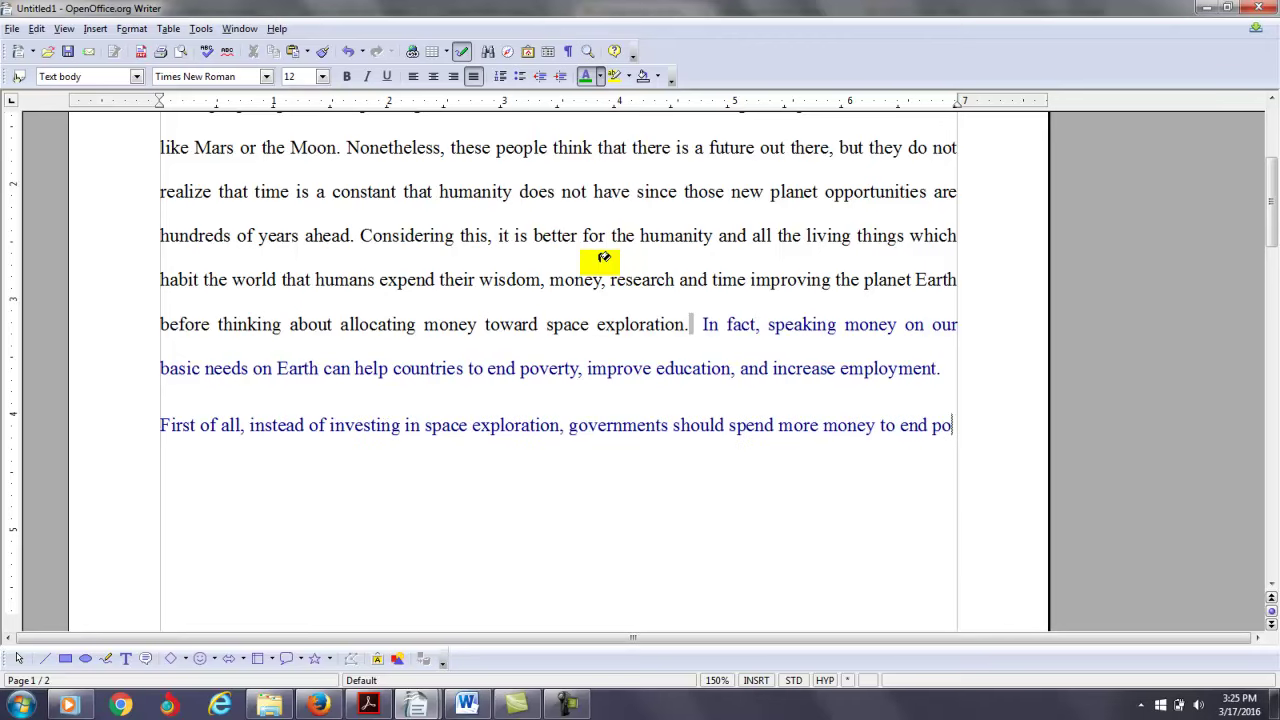
type("verty")
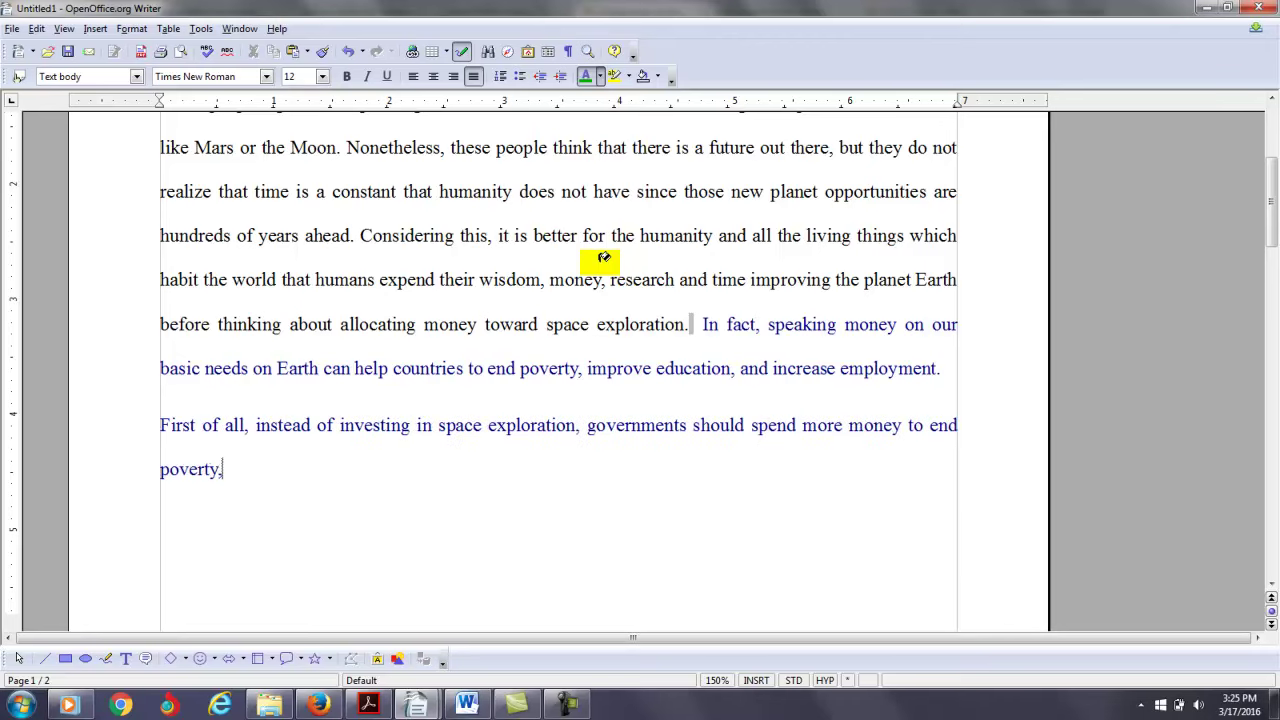
type(".")
Start another paragraph reading "Second of all, differnt countries should also allocate more money".
key("Return")
type("Second of all,")
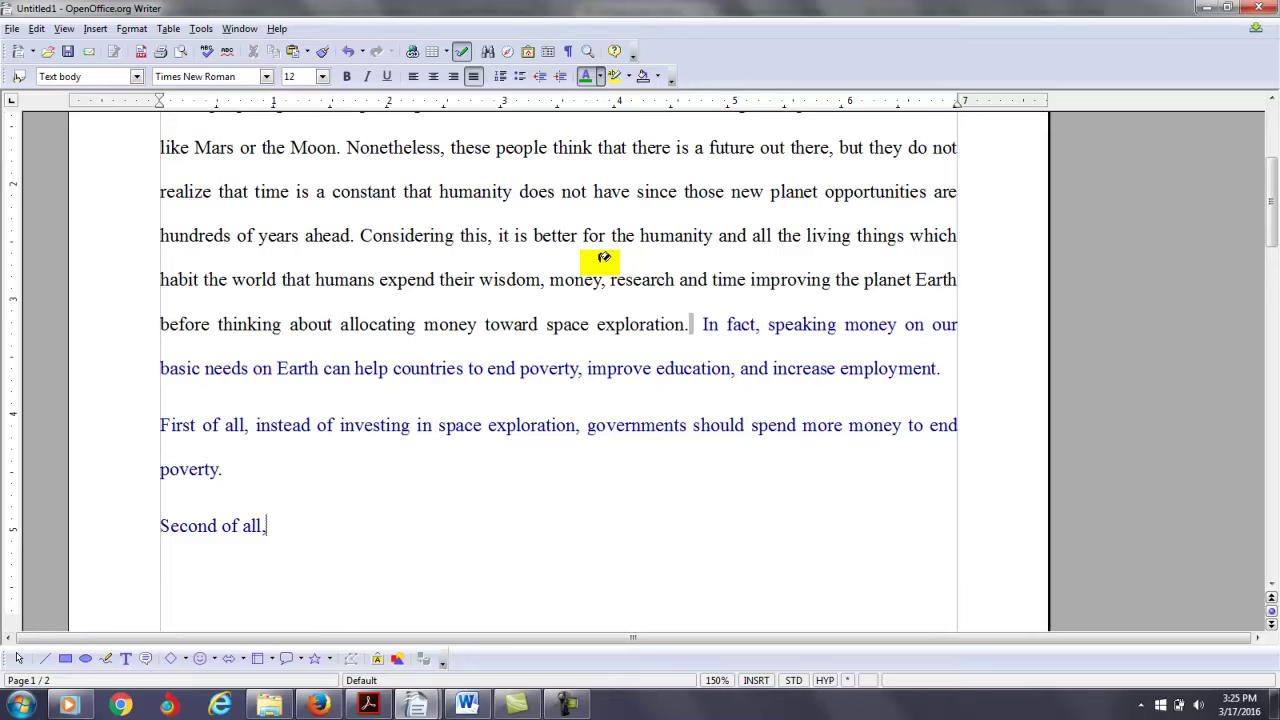
type(" differnt cou")
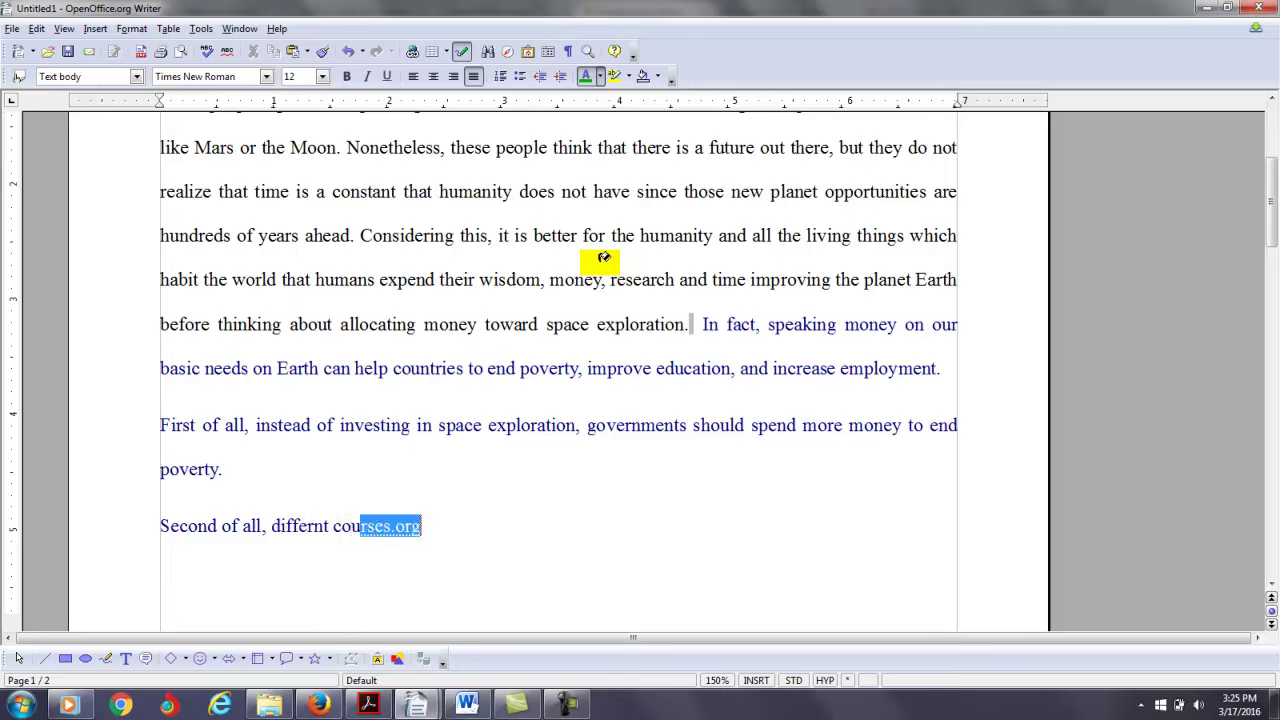
type("ntries should")
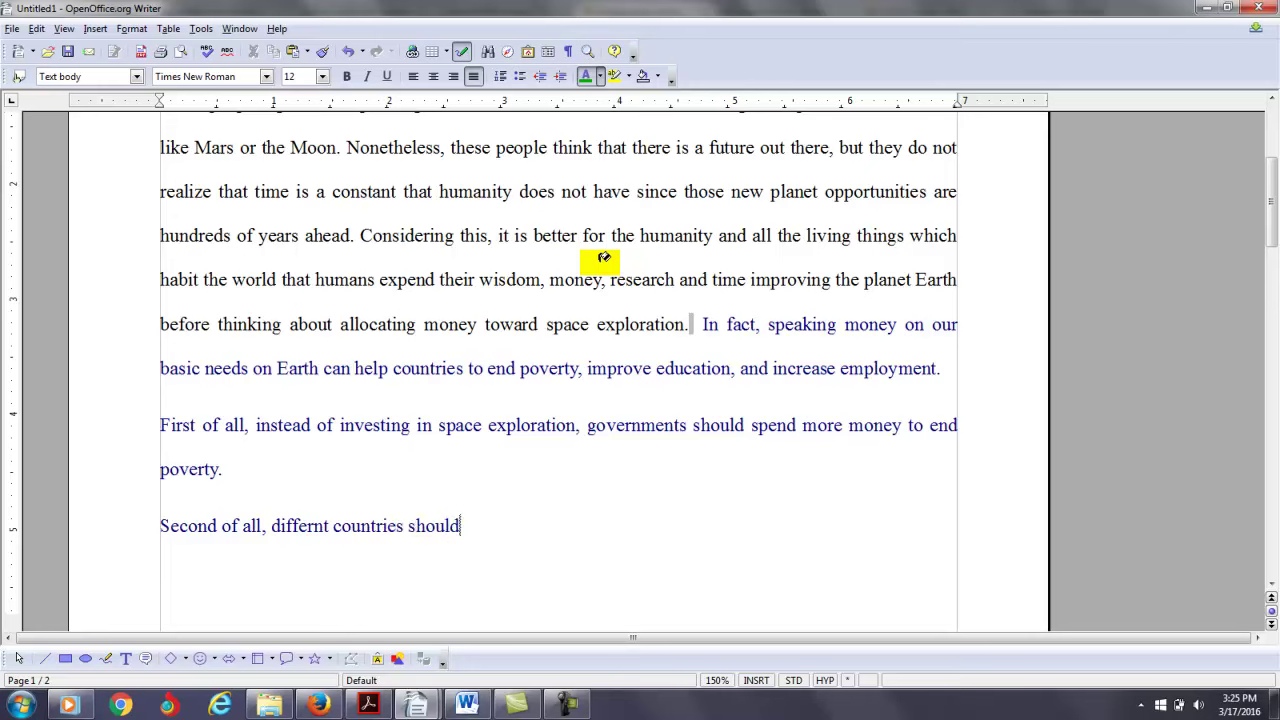
type(" also sp")
key("BackSpace")
key("BackSpace")
type("all")
key("BackSpace")
type("ocate more money ")
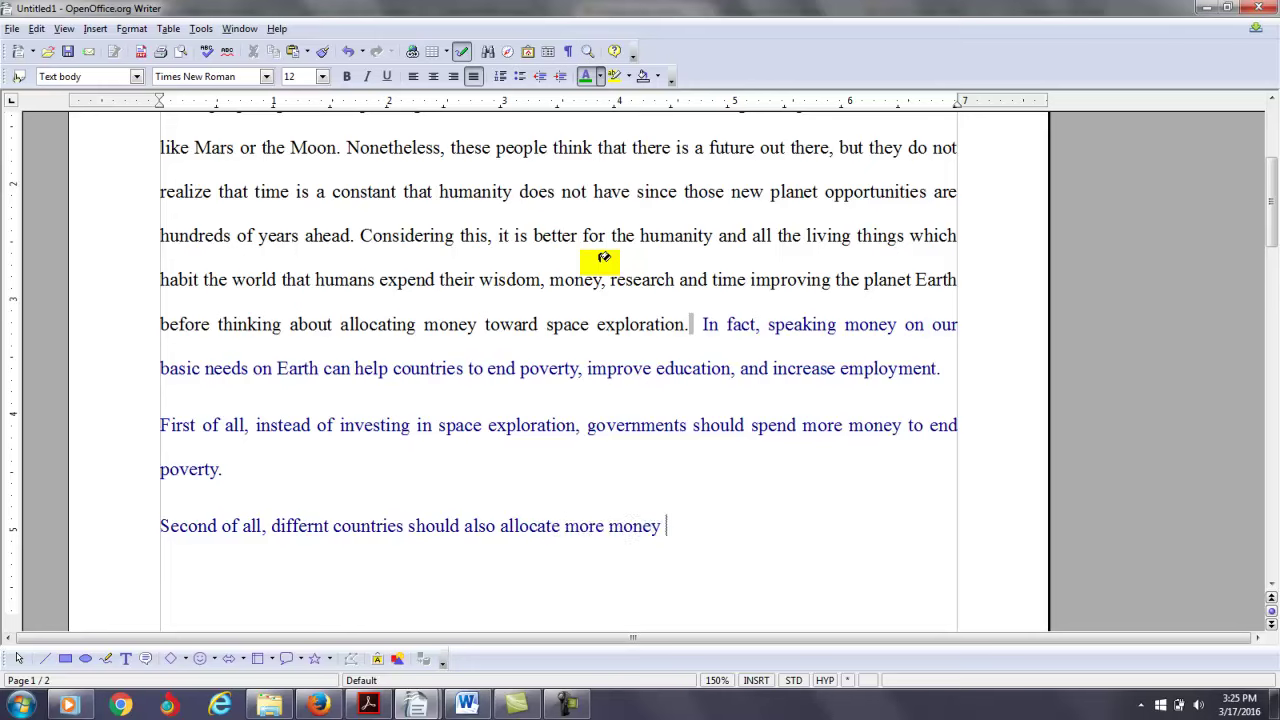
Continue the "Second of all" sentence with "toward improving education,".
type("toward imp")
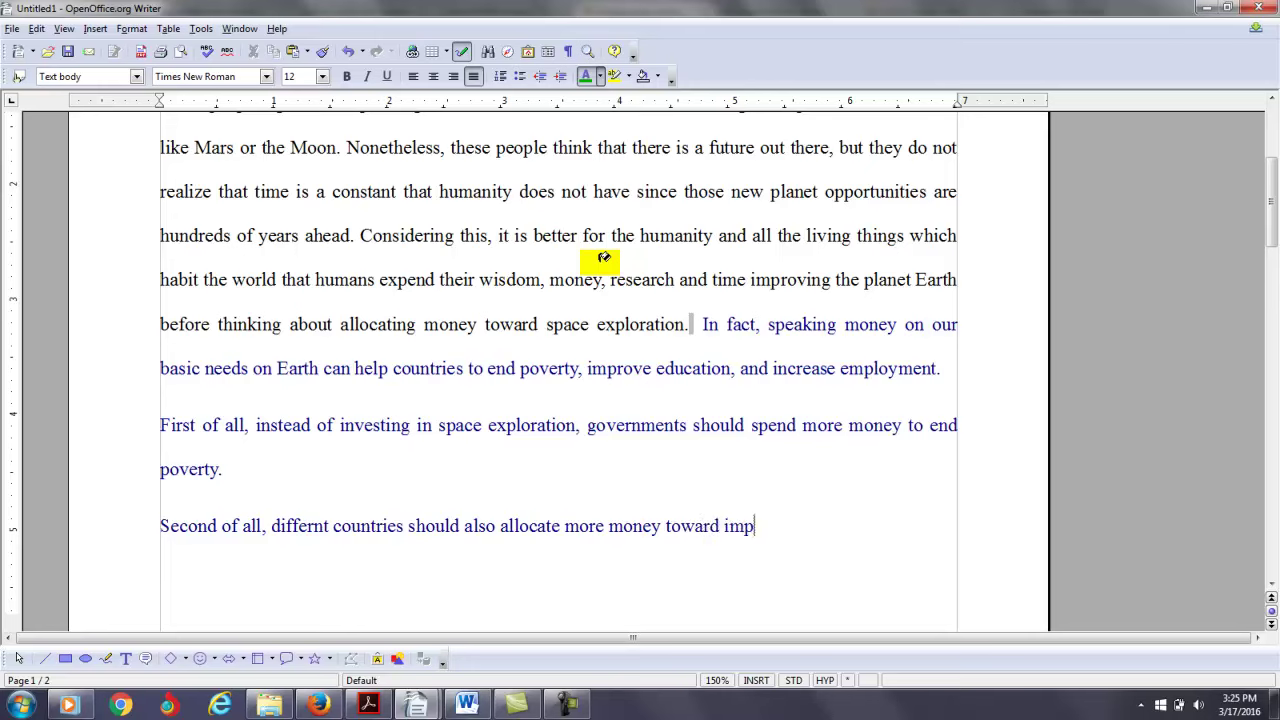
type("roving eduction")
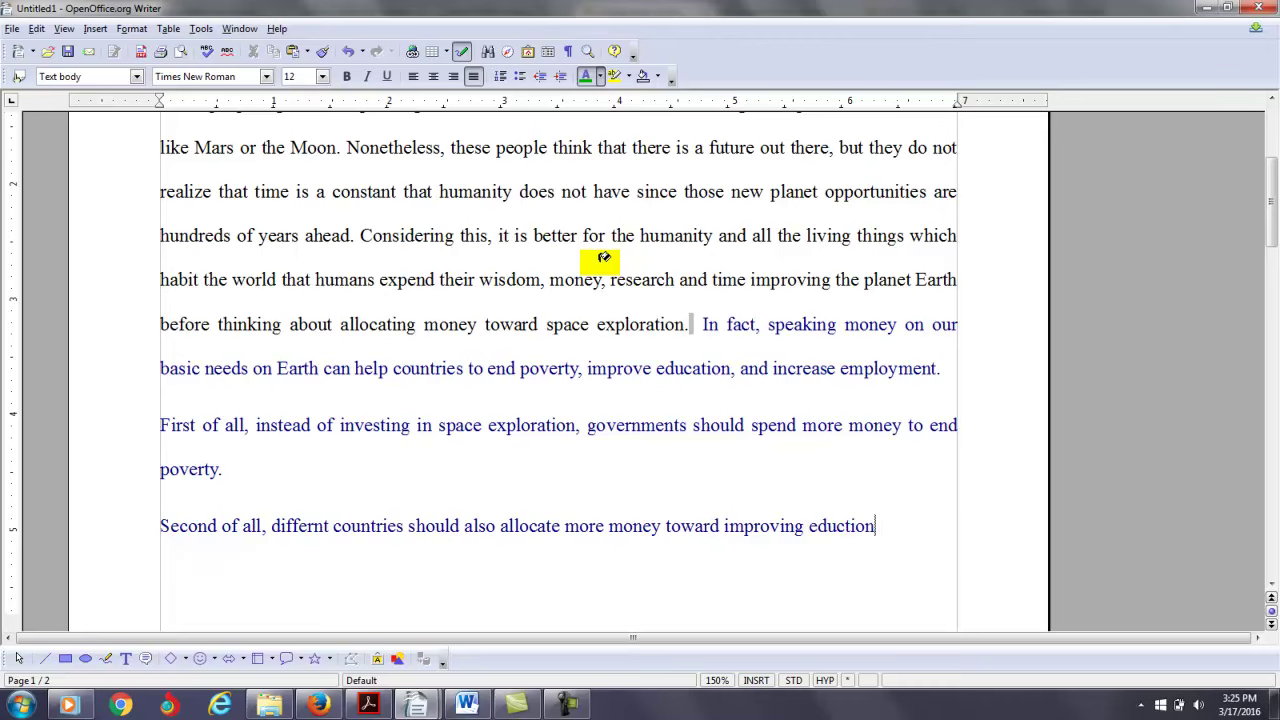
key("BackSpace")
key("BackSpace")
key("BackSpace")
key("BackSpace")
type("ation, e")
Complete the "Second of all" sentence with "especially at the elementary level.".
key("BackSpace")
type("so")
key("BackSpace")
key("BackSpace")
type("eps")
key("BackSpace")
key("BackSpace")
type("speciallt")
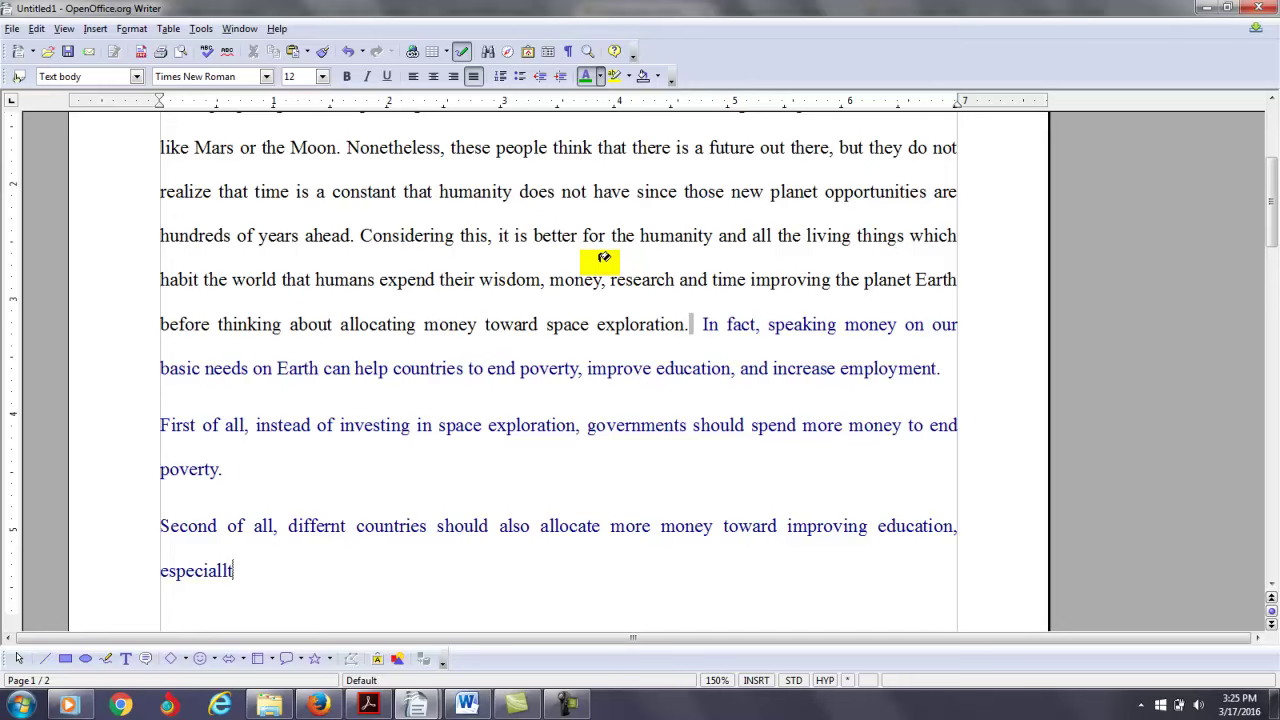
key("BackSpace")
type("ly at the elemen")
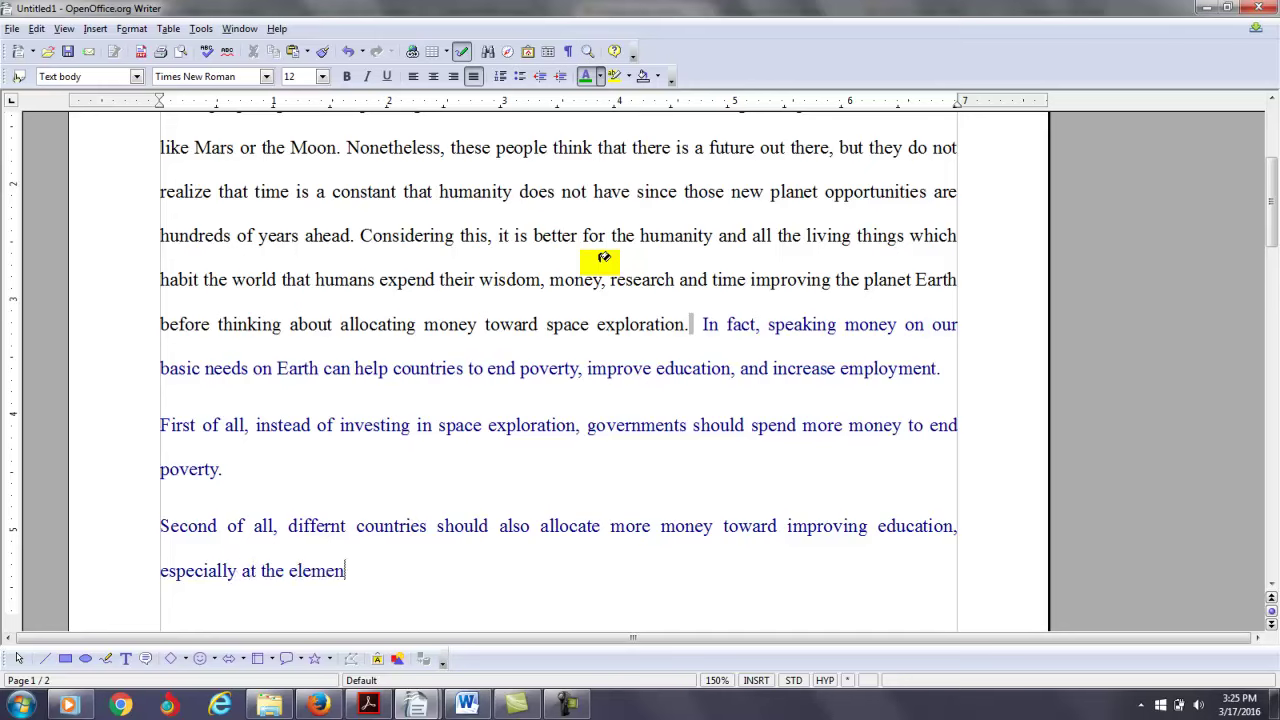
type("atar")
key("BackSpace")
key("BackSpace")
type("ary level.")
Fix the spelling of "elementary" and insert "school" before "level" in the "Second of all" sentence.
key("Left")
key("Left")
key("Left")
key("Left")
key("Left")
key("Left")
key("Left")
key("Left")
key("Left")
key("Left")
key("Left")
key("Left")
key("Left")
key("Delete")
key("Right")
key("Right")
key("Right")
key("Right")
key("Right")
key("Right")
type("schoo")
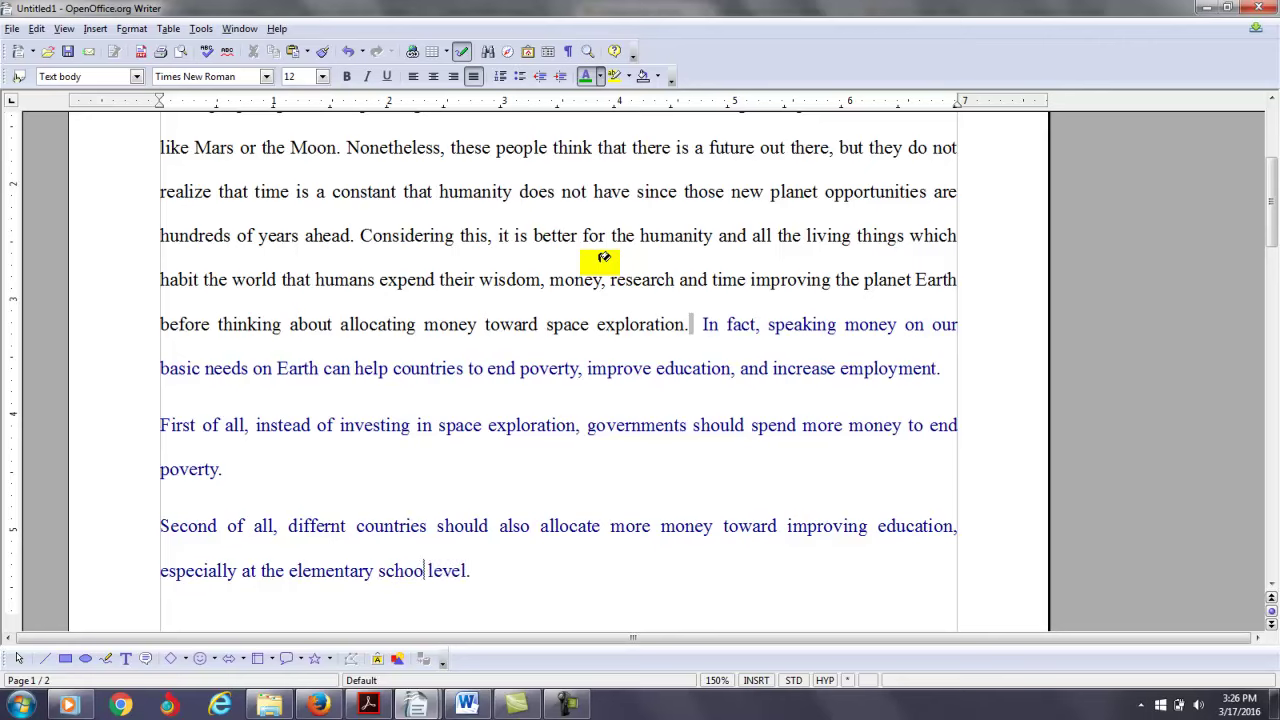
type("l")
Start another paragraph below the "Second of all" sentence with the transition "Finally,".
key("Right")
key("Right")
key("Right")
key("Right")
key("Right")
key("Right")
key("Right")
key("Return")
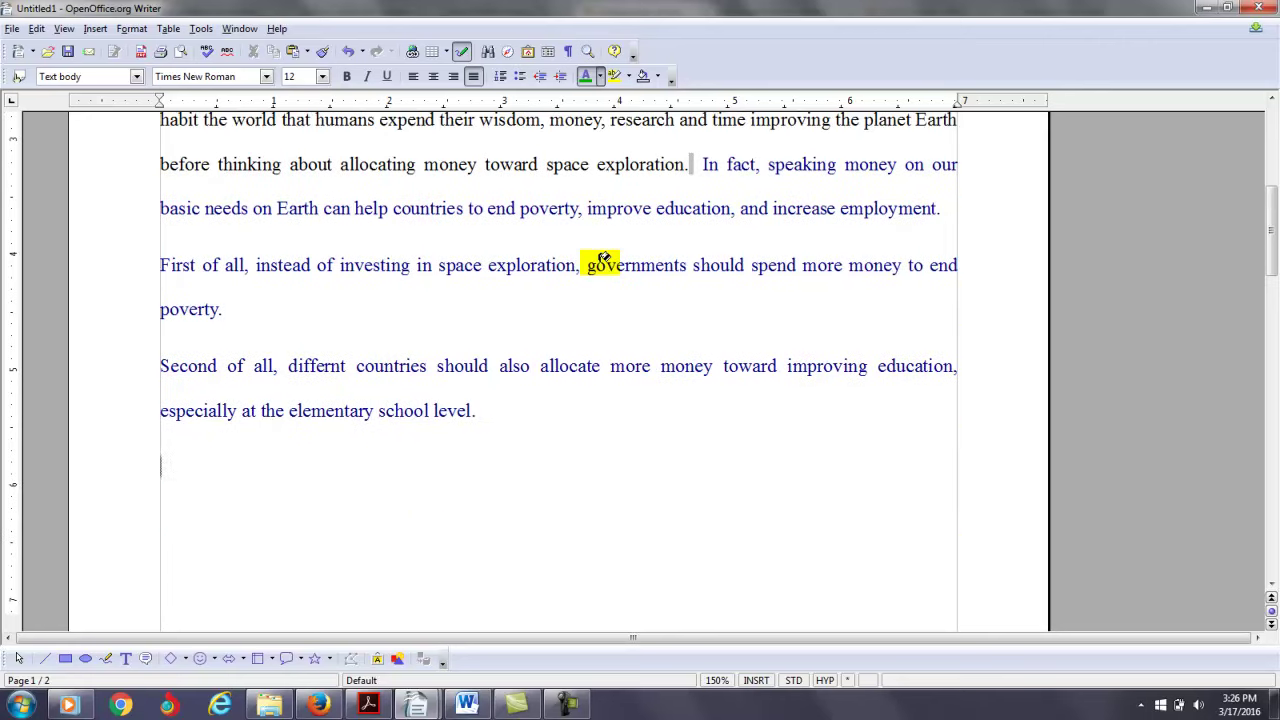
key("Return")
type("Finally,")
Correct "differnt" to "different" in the "Second of all" sentence and return to the end of "Finally,".
key("Up")
key("Up")
key("Up")
key("Up")
key("Down")
key("Down")
key("ctrl+Right")
key("ctrl+Right")
key("Right")
key("Right")
key("Right")
key("Right")
key("Right")
key("Right")
type("e")
key("Down")
key("Down")
key("Down")
key("Up")
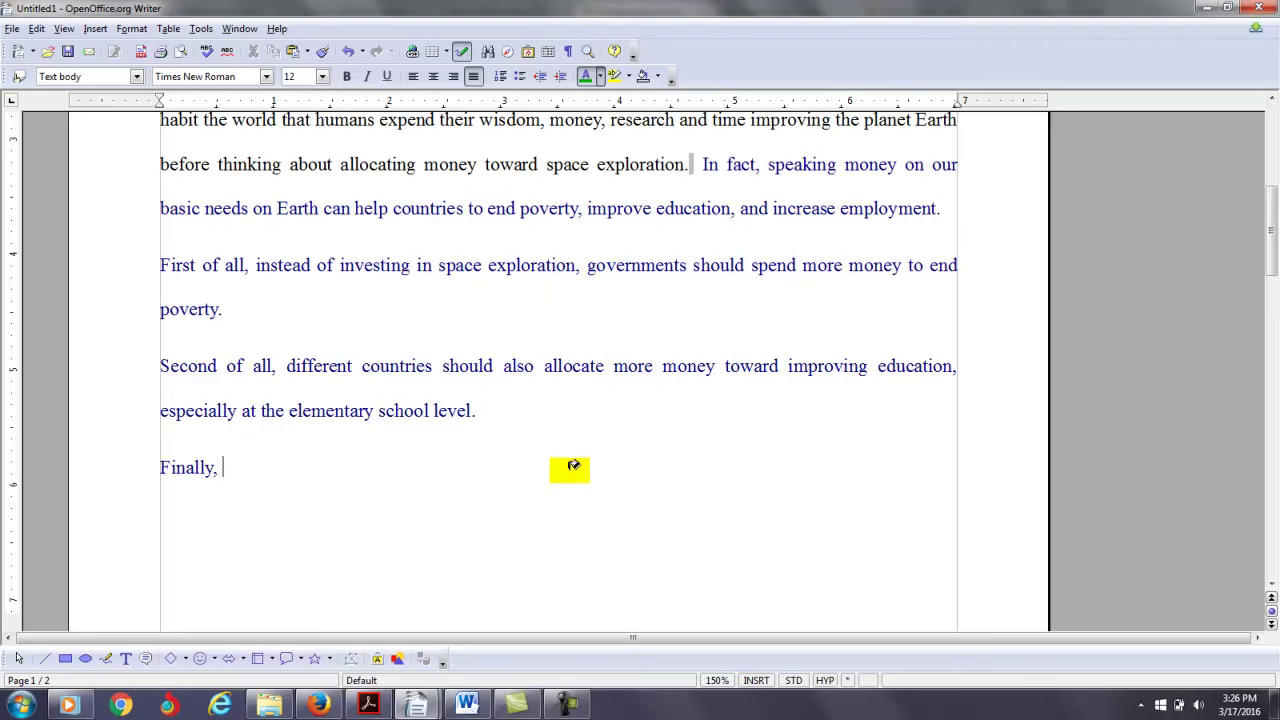
scroll(571, 591, "down", 5)
left_click(565, 706)
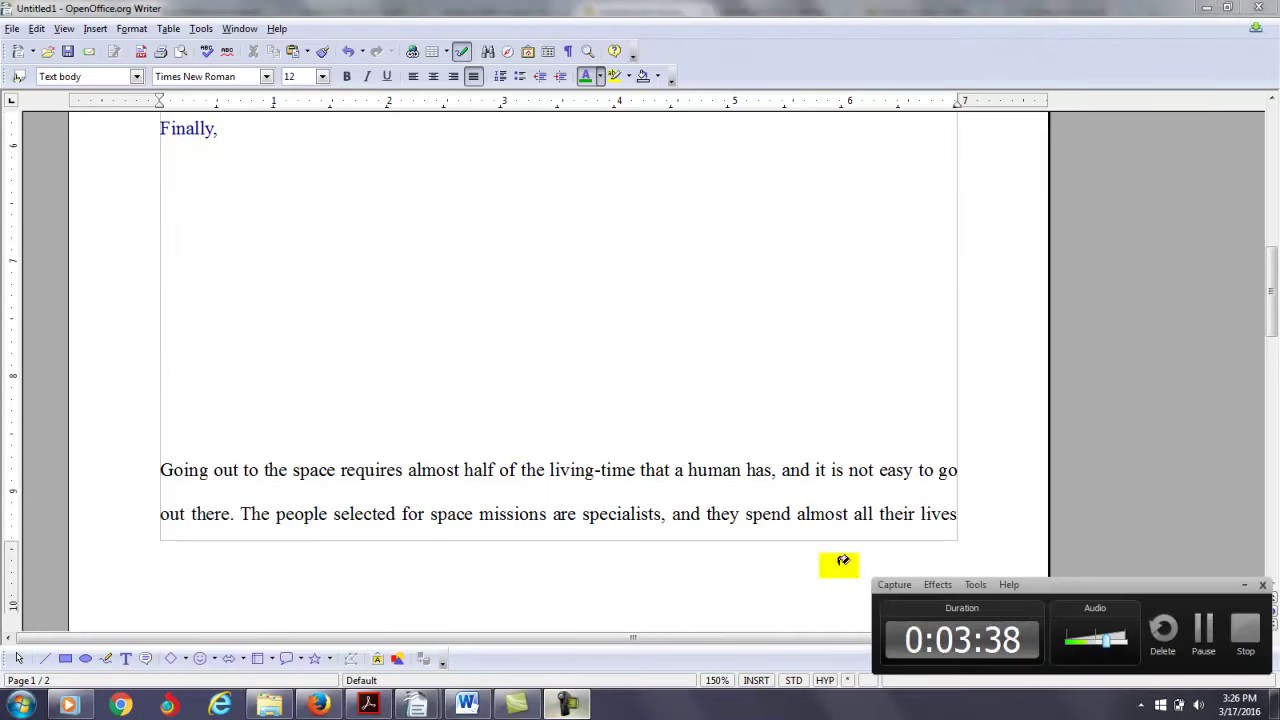
left_click(1203, 628)
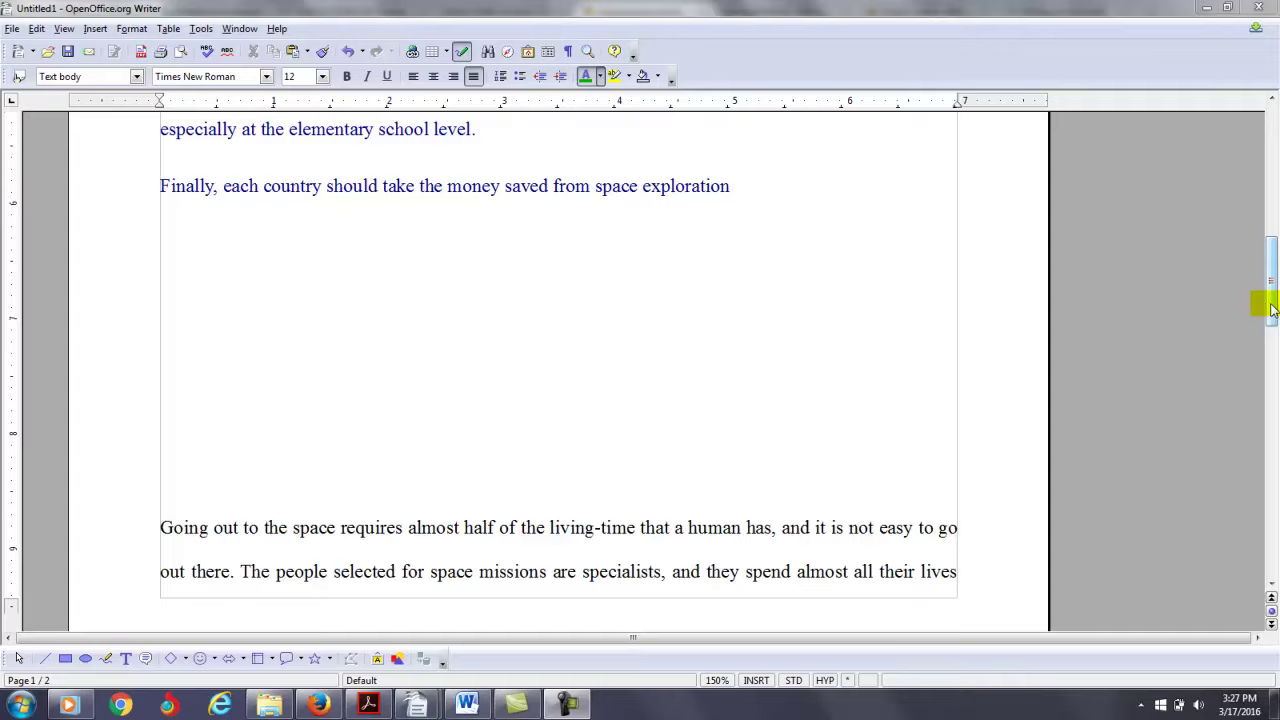
Complete the "Finally" sentence with "and invest it in increasing employment opportunities for its citizens.".
left_click_drag(1270, 307, 1266, 256)
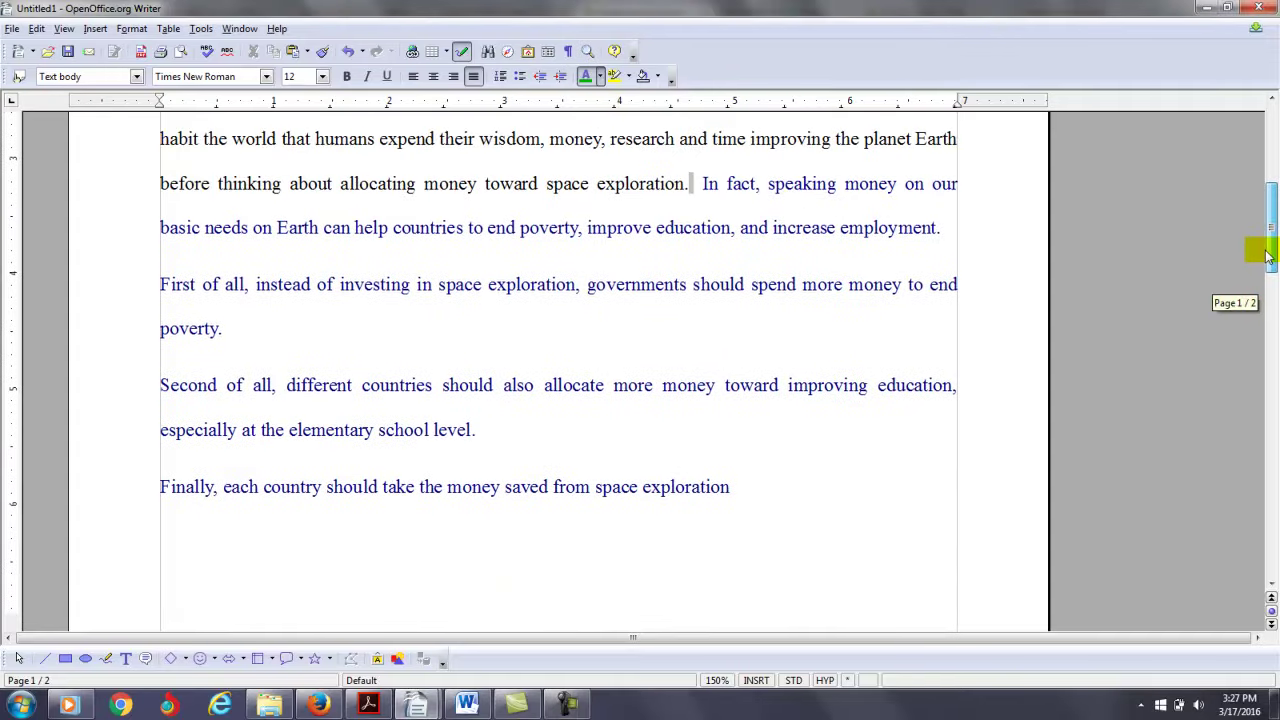
left_click(1083, 322)
key("Down")
key("Down")
key("Down")
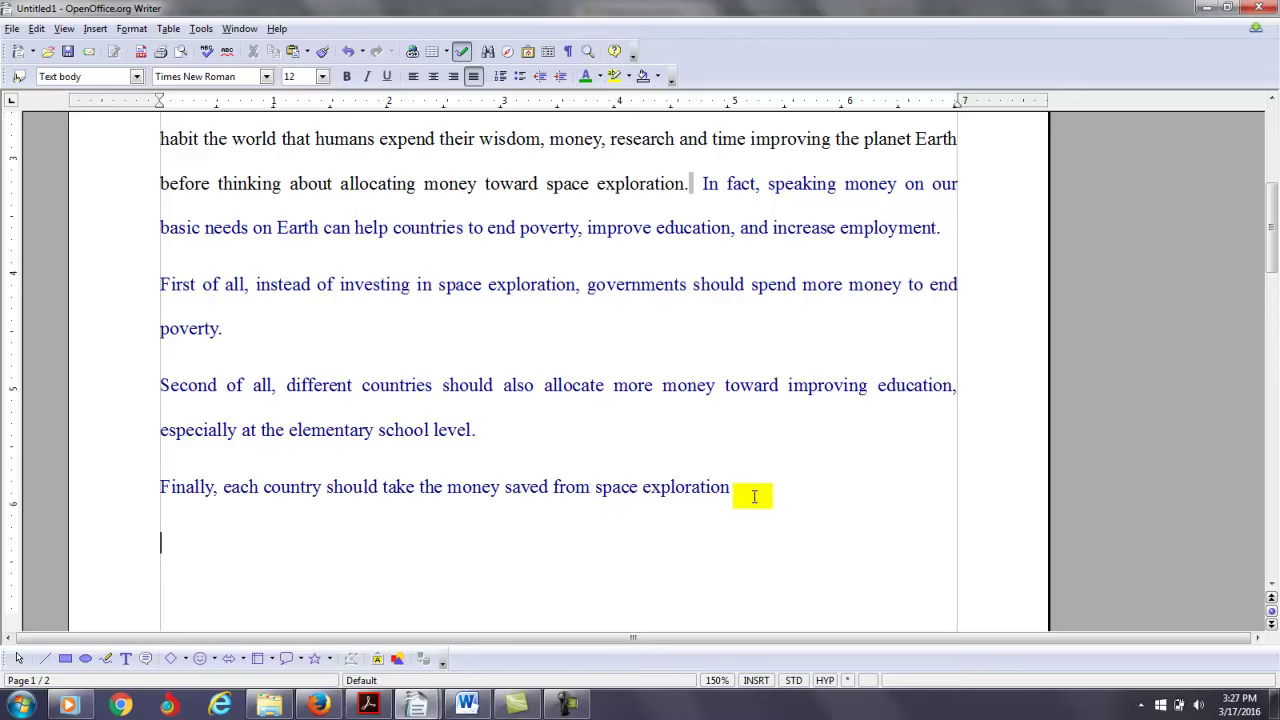
left_click(742, 487)
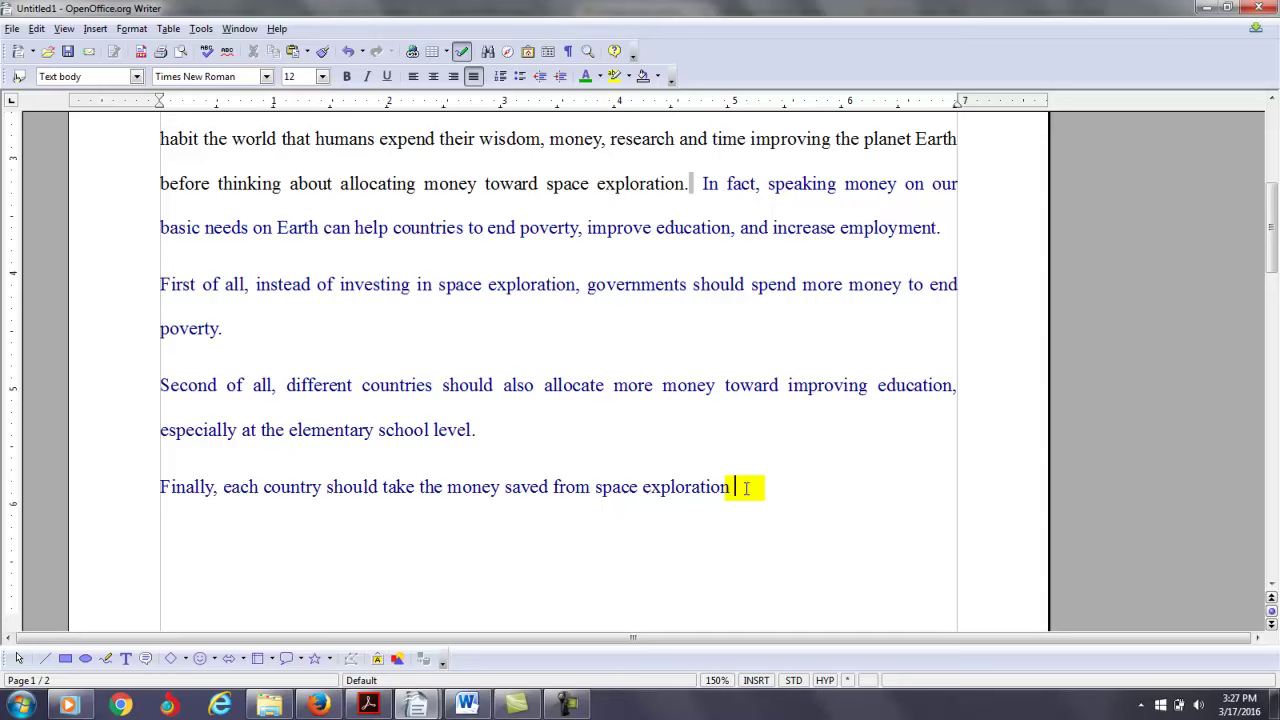
type("and inve")
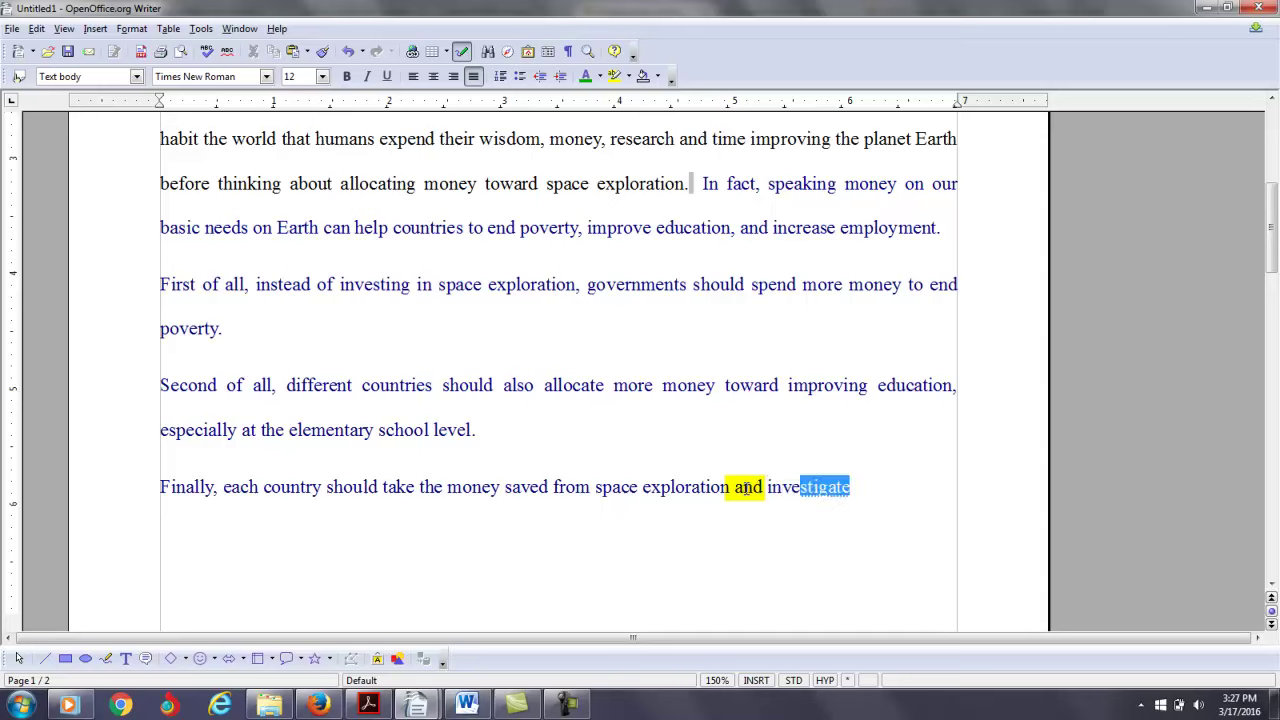
type("st i")
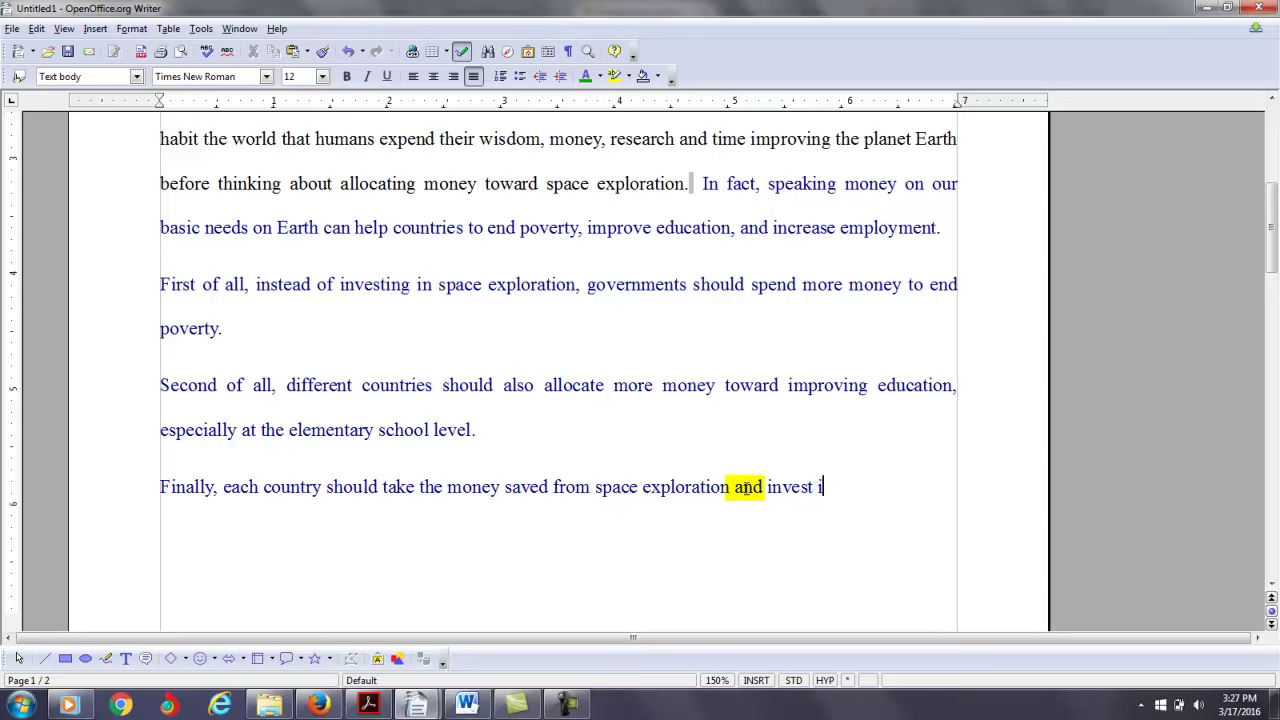
type("t in increasing emplo")
type("yment oppo")
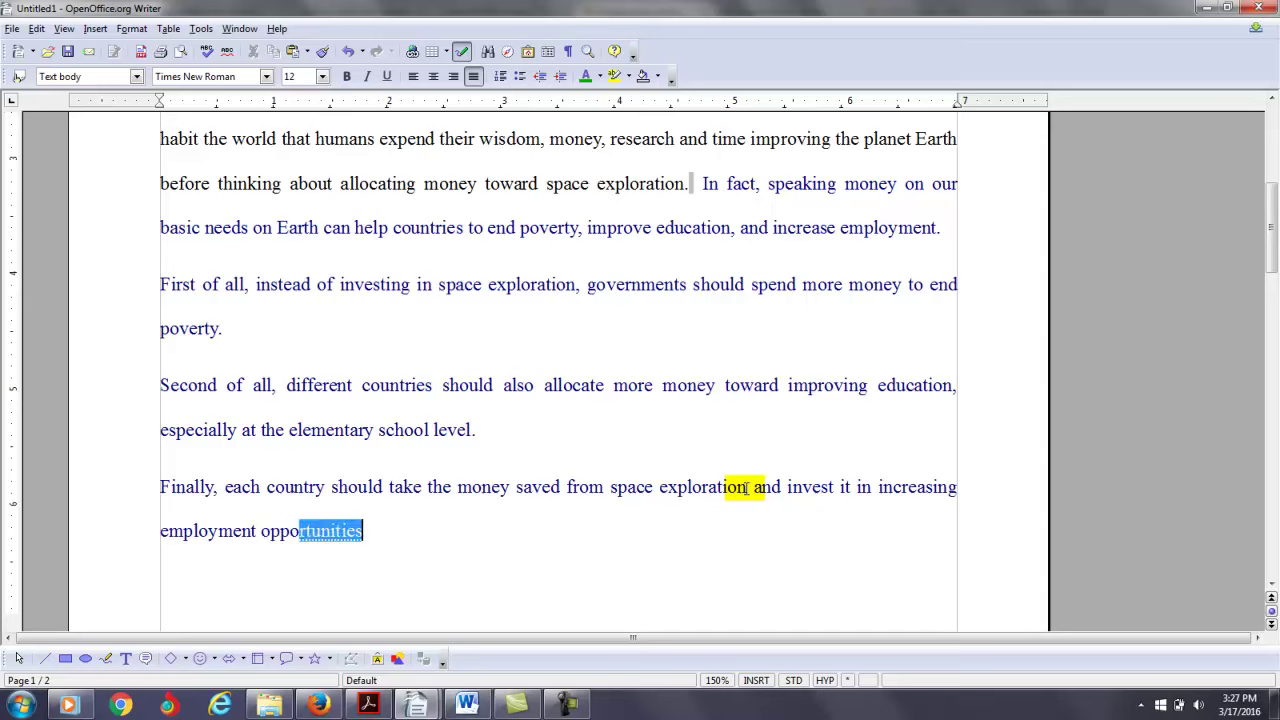
type("rtunities")
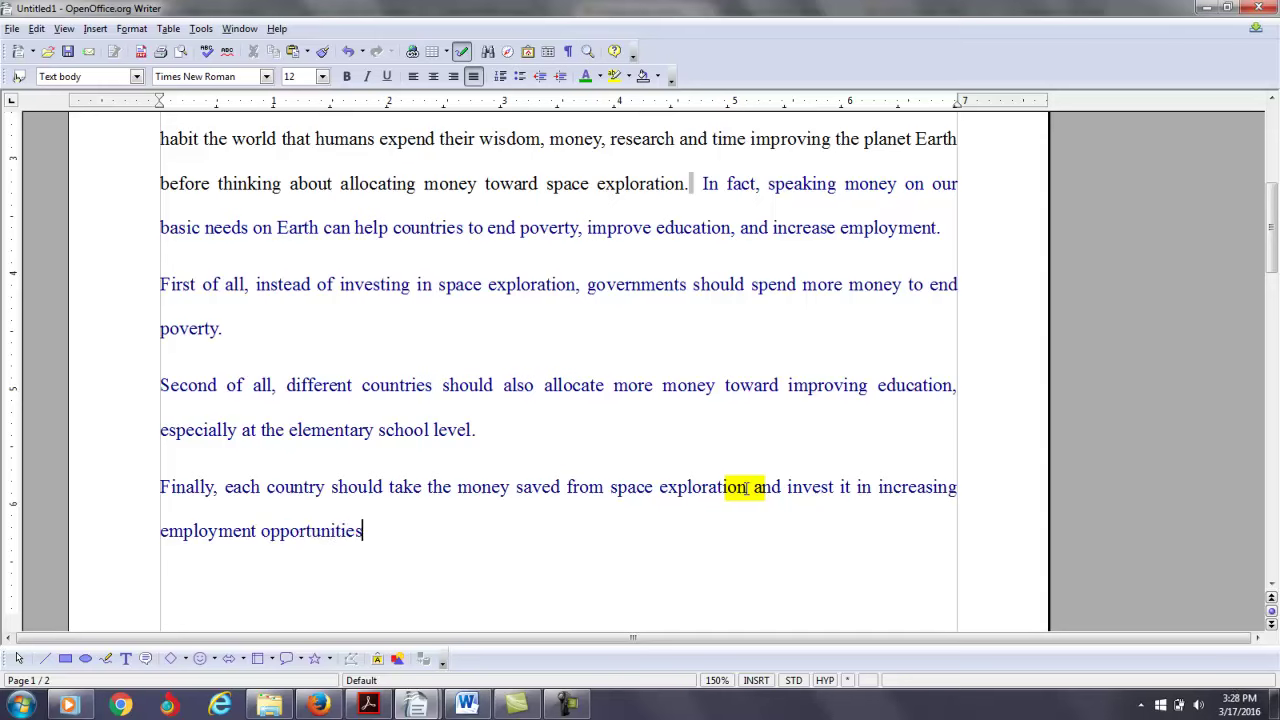
type(" for its citizens.")
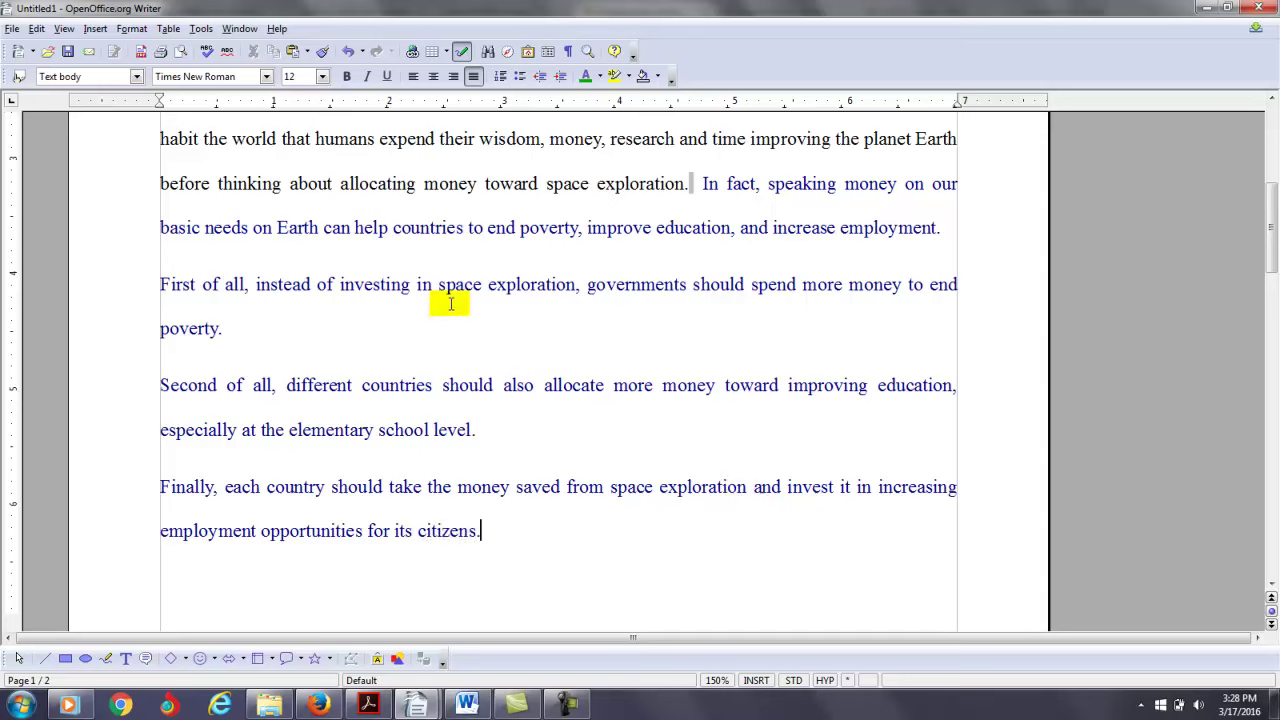
Review how the three topic sentences follow the points of the thesis sentence in the introduction.
left_click(431, 336)
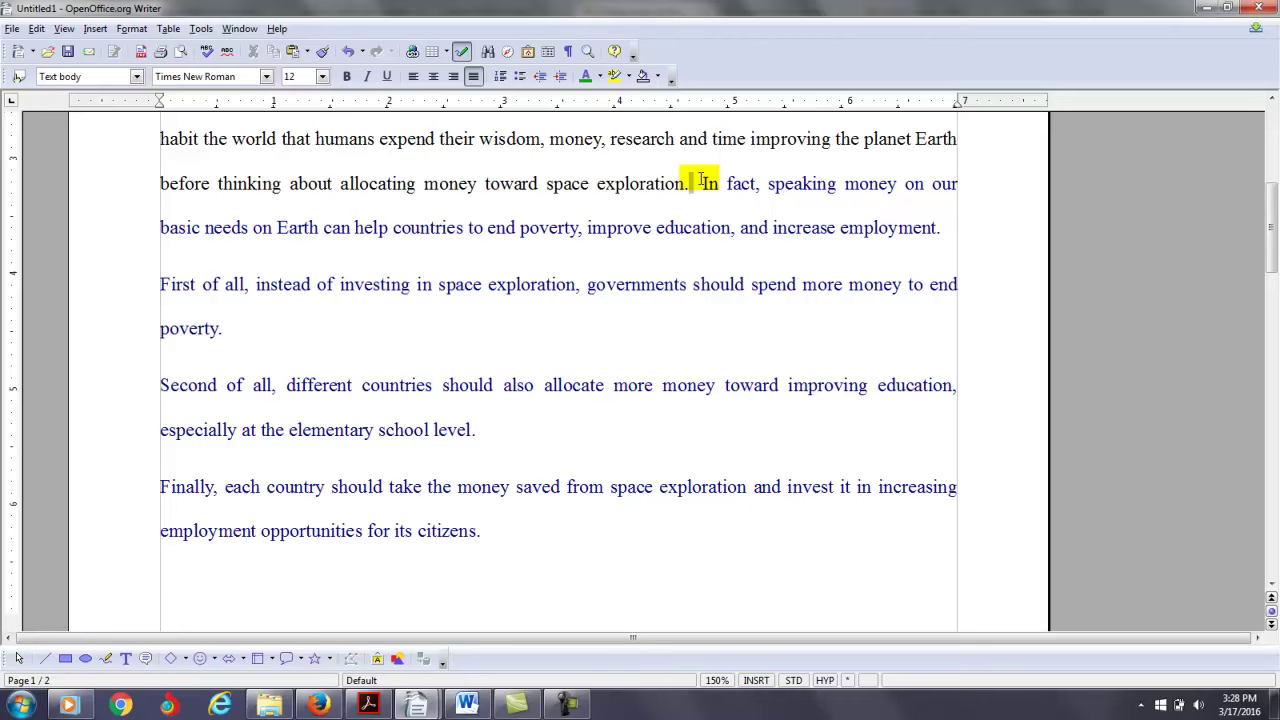
left_click(156, 283)
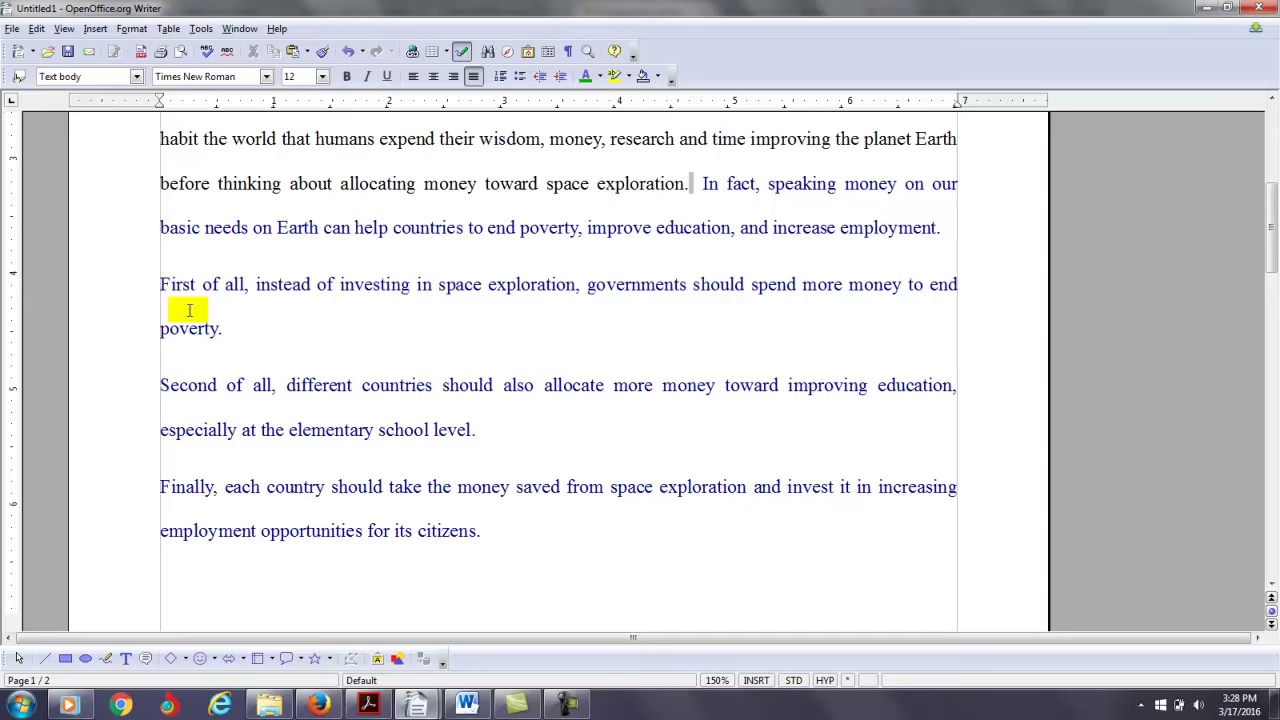
left_click(240, 326)
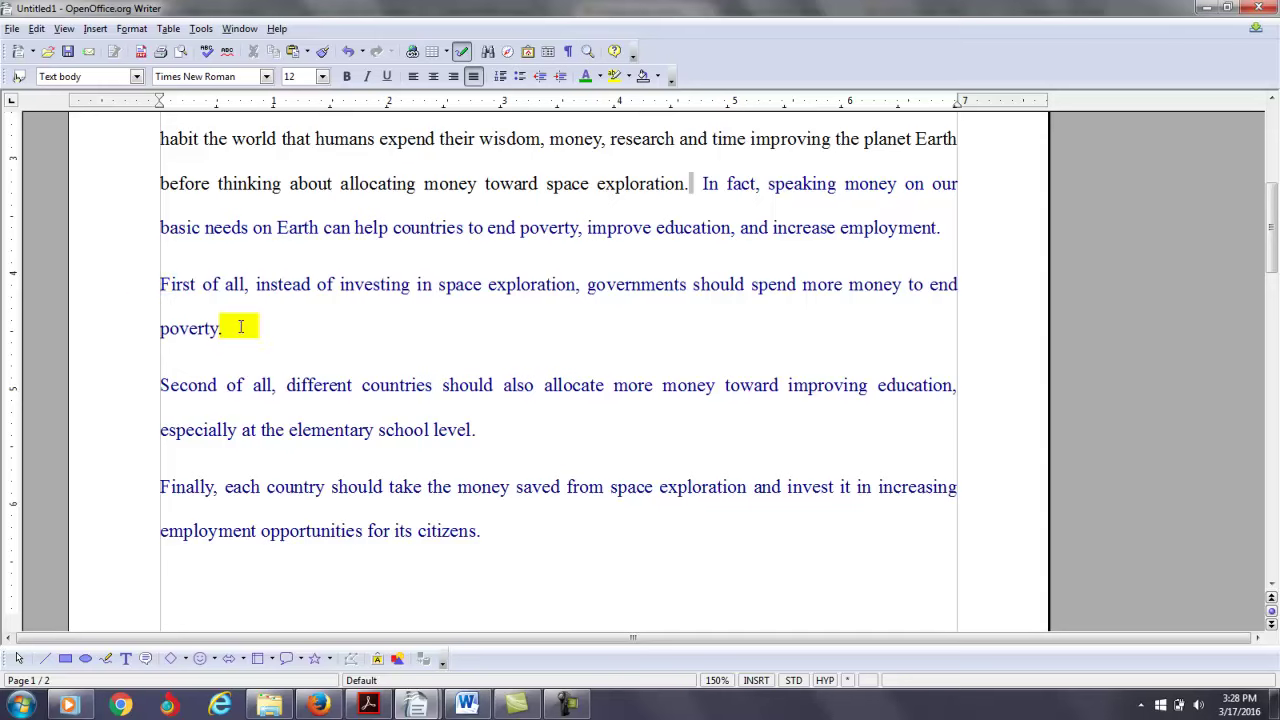
left_click(161, 379)
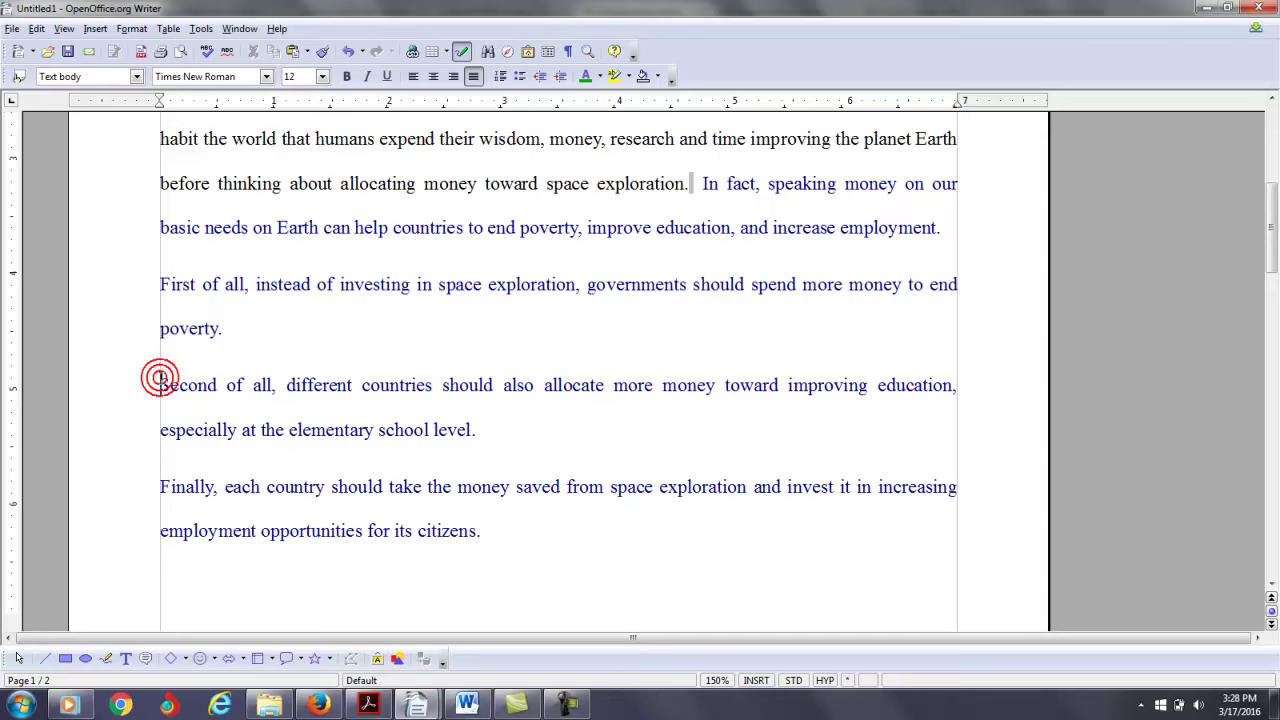
left_click(161, 487)
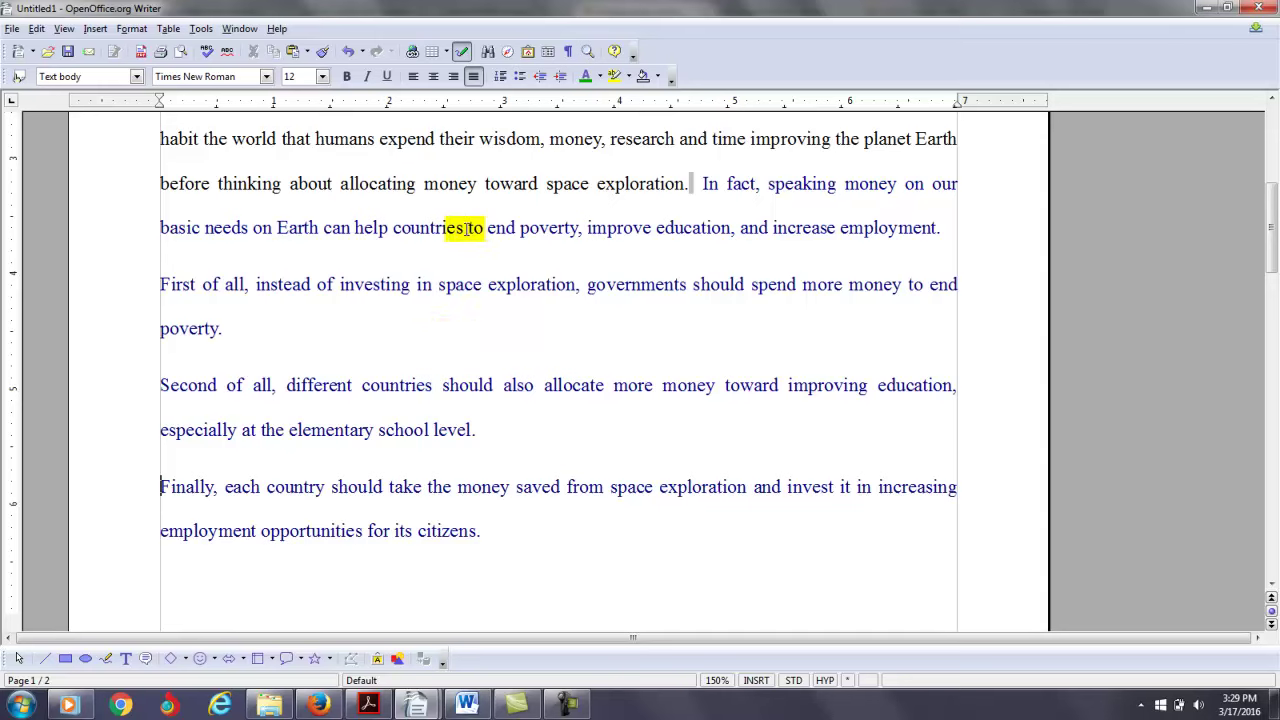
left_click(403, 255)
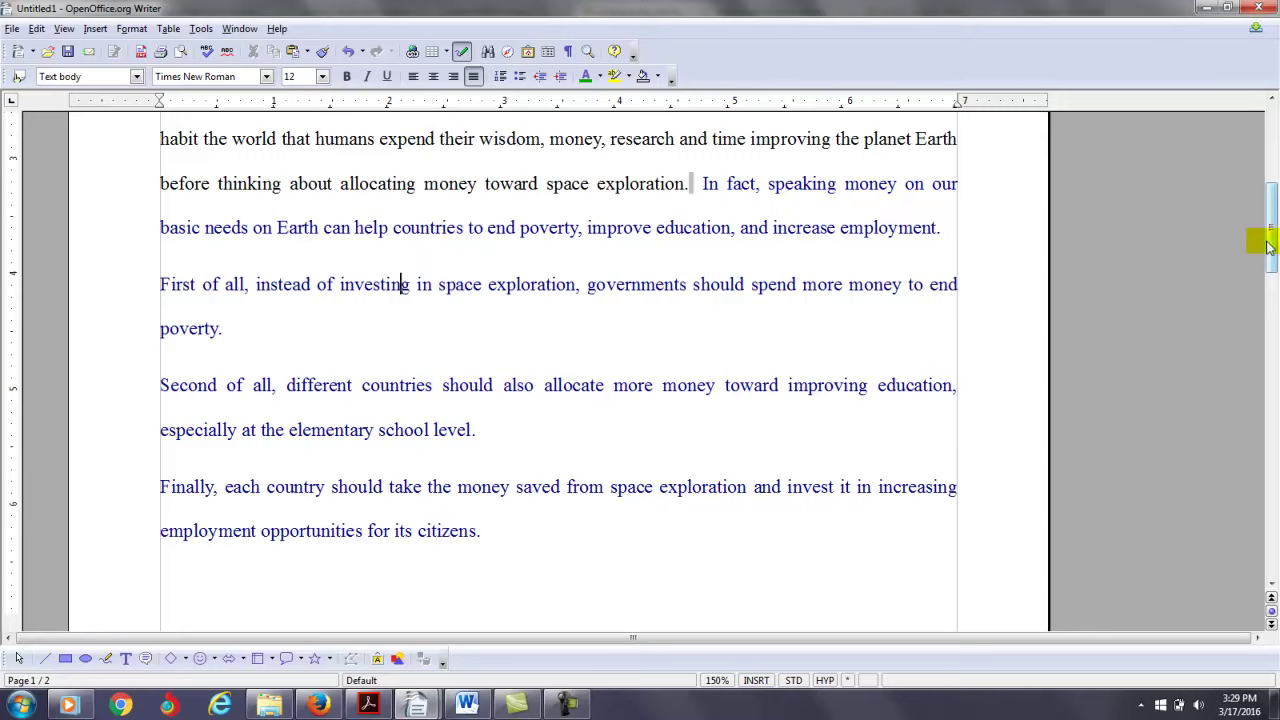
mouse_move(1268, 245)
left_mouse_down()
mouse_move(1268, 199)
mouse_move(1272, 222)
left_mouse_up()
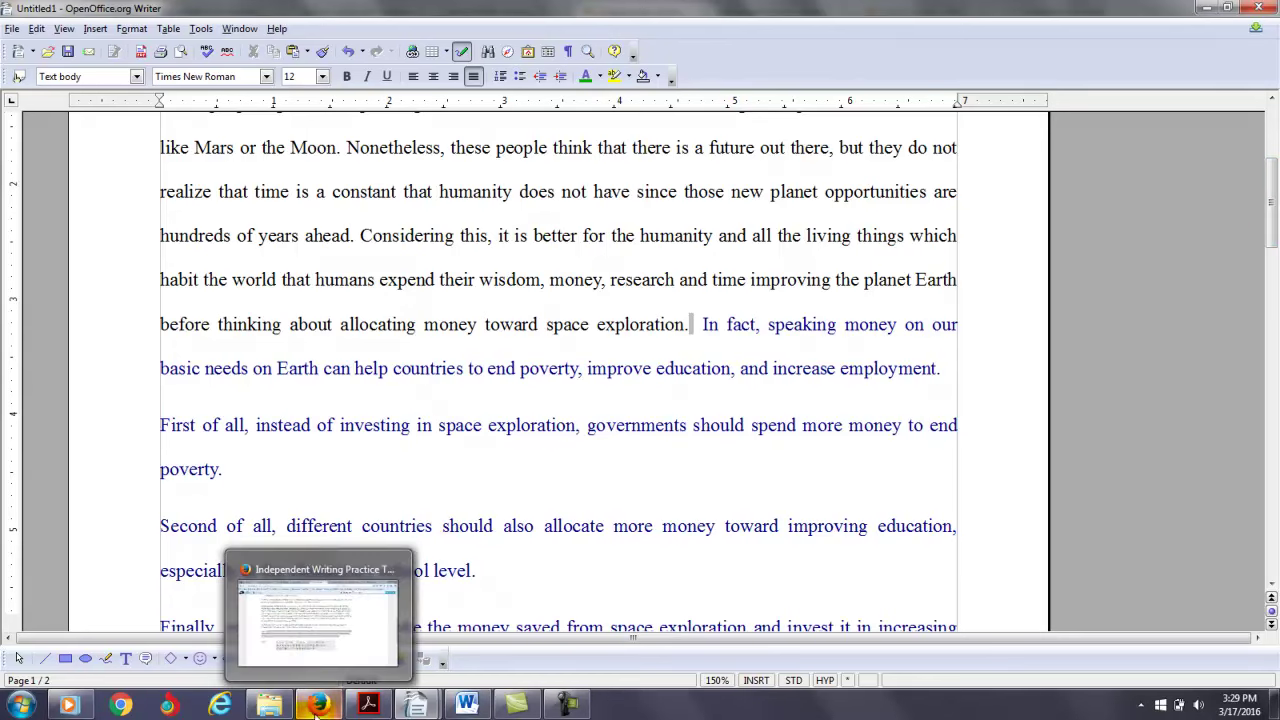
Switch to Firefox and examine the essay score descriptions in the Writing_Rubrics.pdf document.
left_click(318, 707)
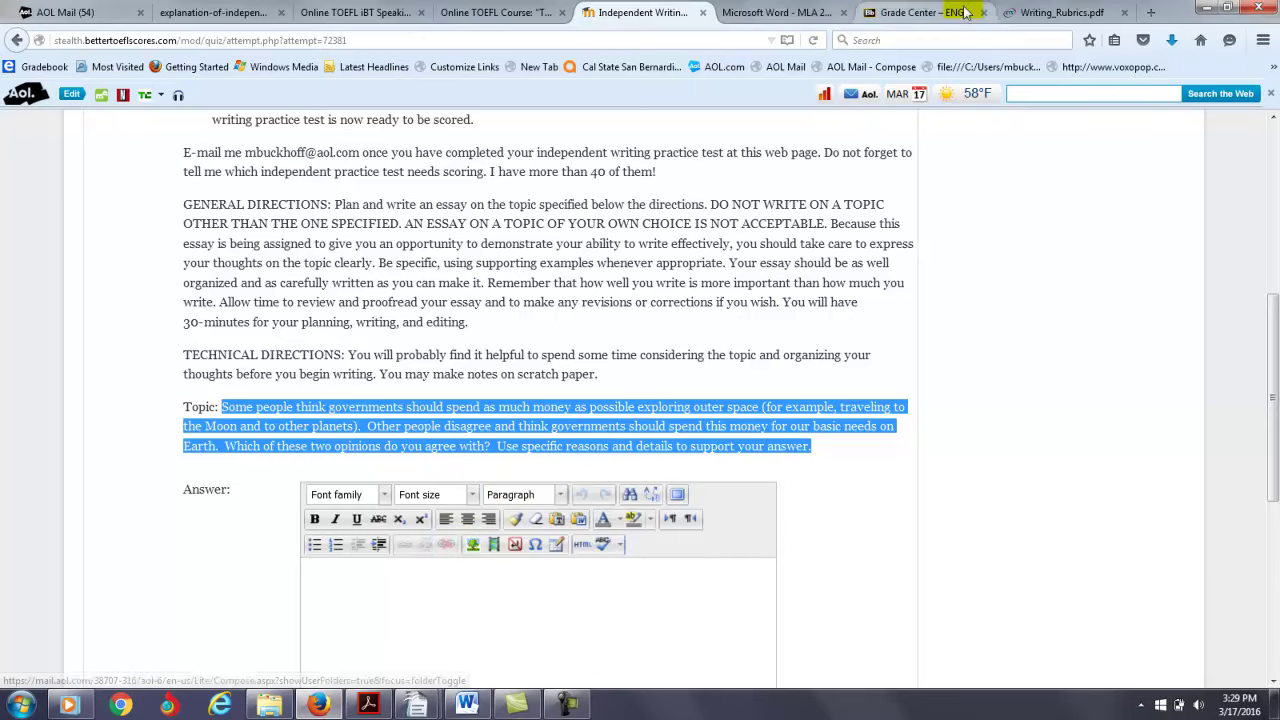
left_click(1040, 12)
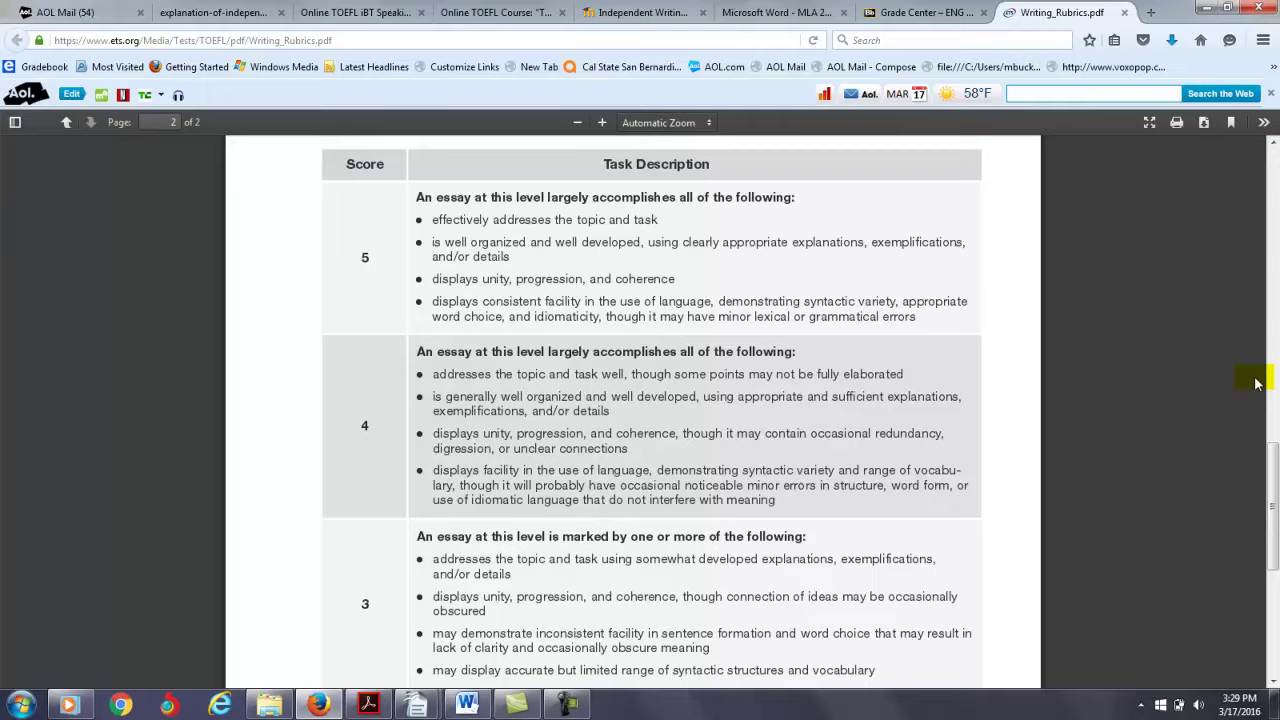
left_click_drag(1272, 450, 1272, 512)
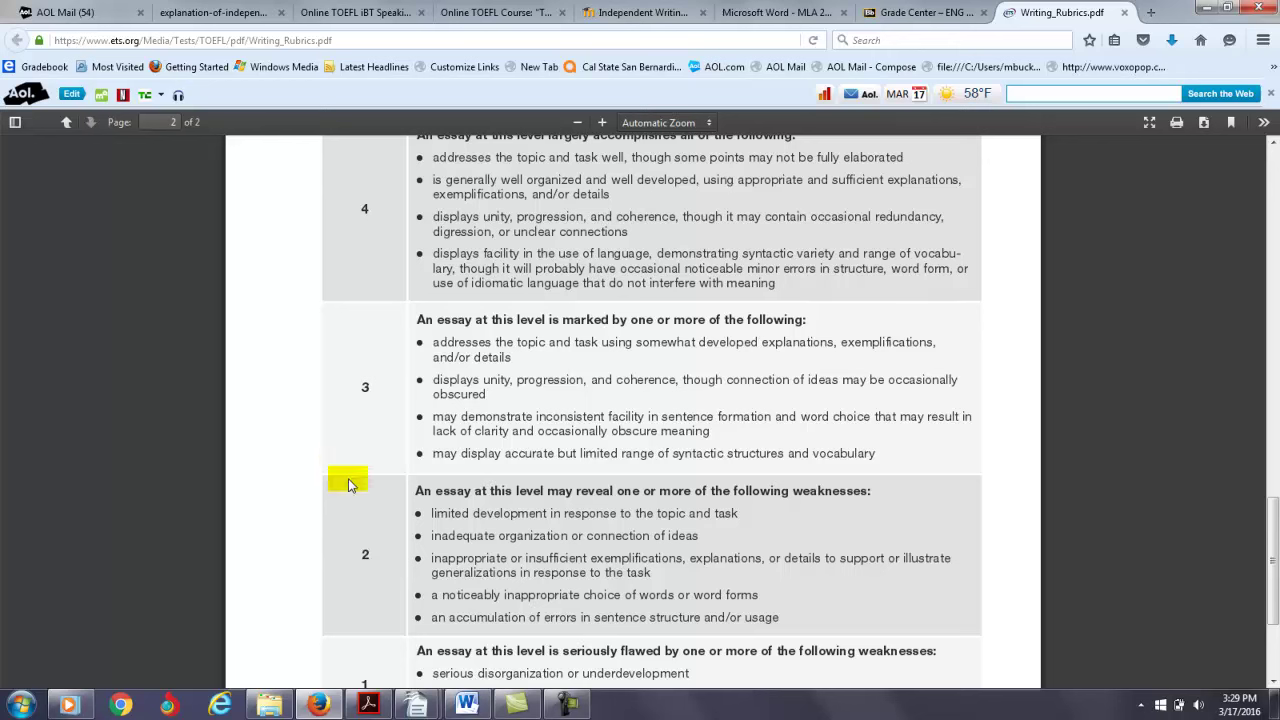
Switch to the useful templates document in OpenOffice Writer and examine its score conversion lists down to the 1.0 to 1.4 range.
left_click(417, 705)
left_click(467, 657)
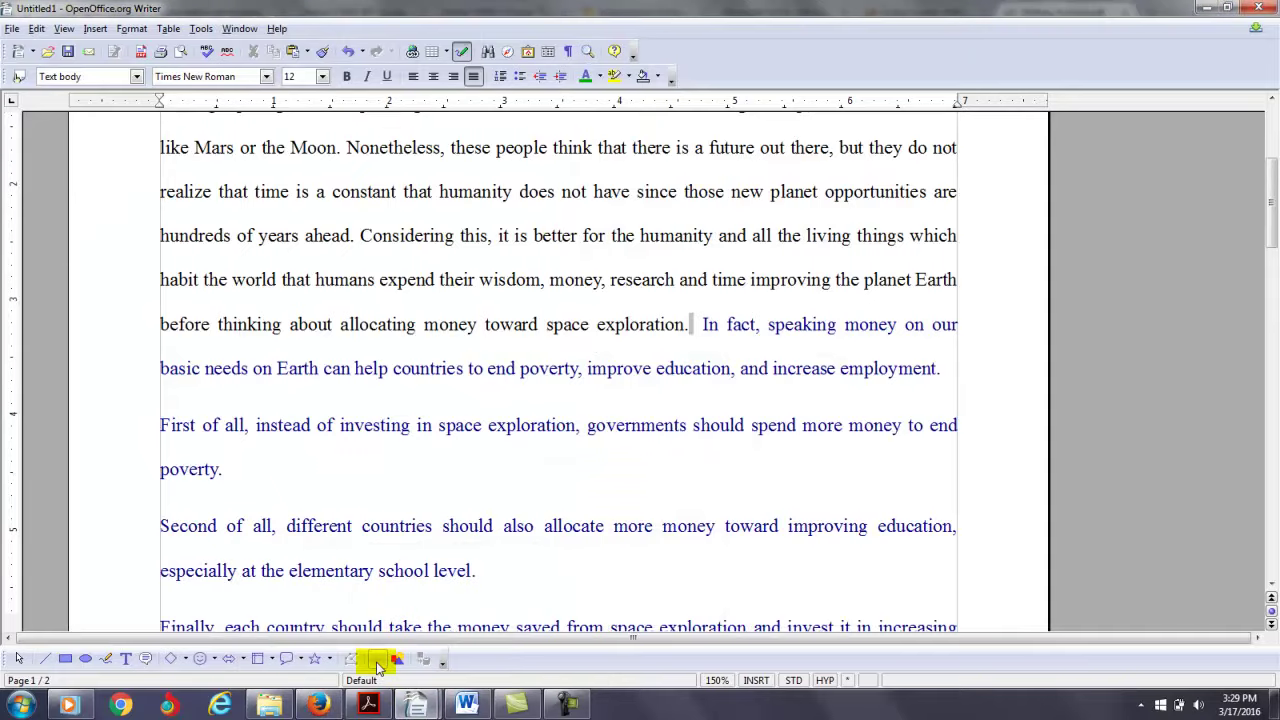
mouse_move(417, 705)
left_click(313, 666)
left_click(311, 551)
key("Down")
scroll(312, 551, "up", 1)
key("Down")
key("Down")
key("Down")
key("Down")
key("Down")
key("Down")
key("Down")
key("Down")
key("Down")
key("Down")
key("Down")
key("Down")
key("Down")
key("Down")
key("Down")
key("Down")
key("Down")
key("Down")
key("Down")
key("Down")
key("Down")
key("Down")
key("Down")
key("Down")
key("Down")
key("Down")
key("Down")
key("Down")
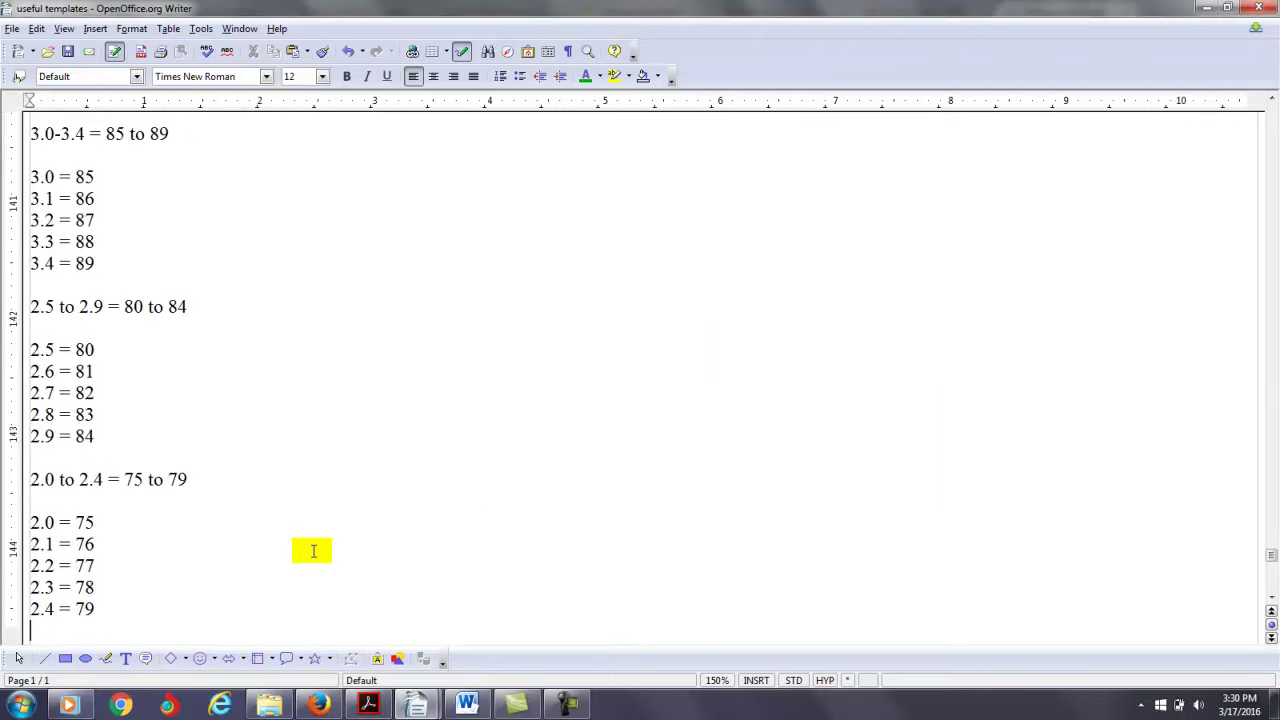
key("Down")
key("Down")
key("Down")
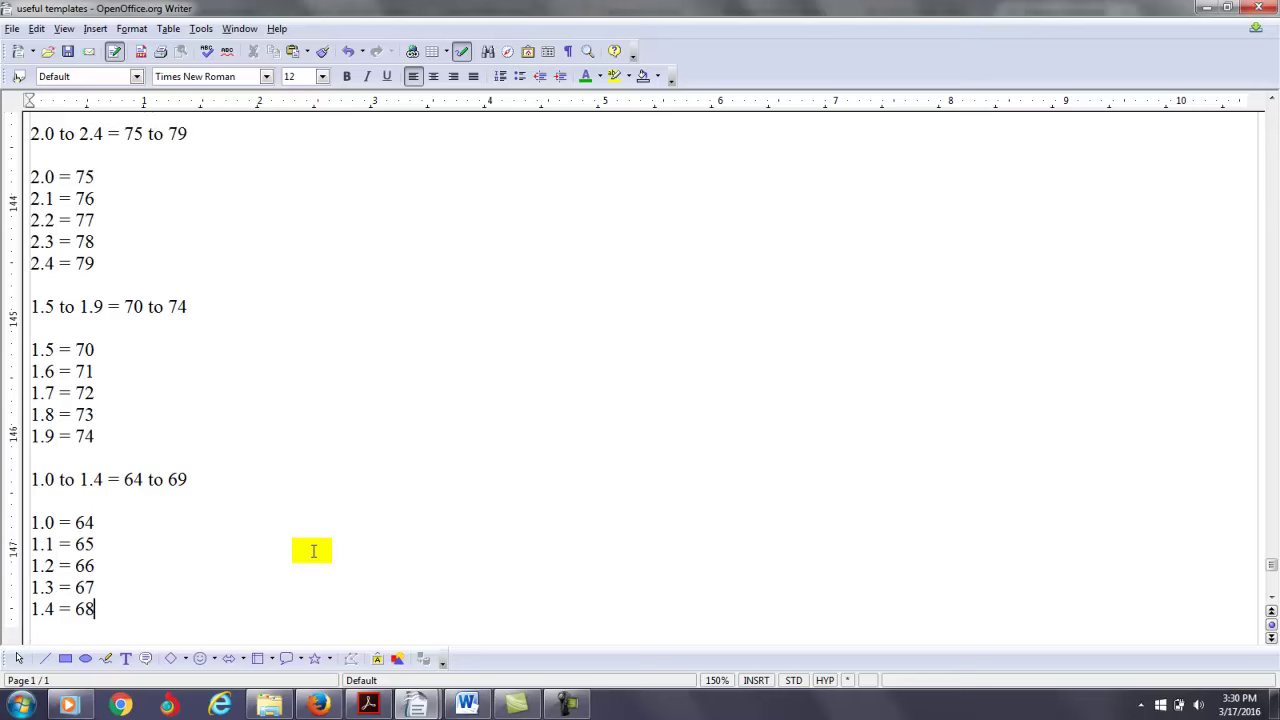
Compare the conversion lists for scores between 1.5 and 2.9 and locate the entry for a score of 2.0.
key("Up")
key("Up")
key("Up")
key("Up")
key("Up")
key("Up")
key("Up")
key("Up")
key("Up")
key("Up")
key("Up")
key("Up")
key("Up")
key("Up")
key("Up")
key("Up")
key("Up")
key("Up")
key("Up")
key("Up")
key("Down")
key("Down")
key("Down")
key("Down")
key("Down")
key("Down")
key("Down")
key("Down")
key("Down")
key("Down")
key("Down")
key("Down")
key("Down")
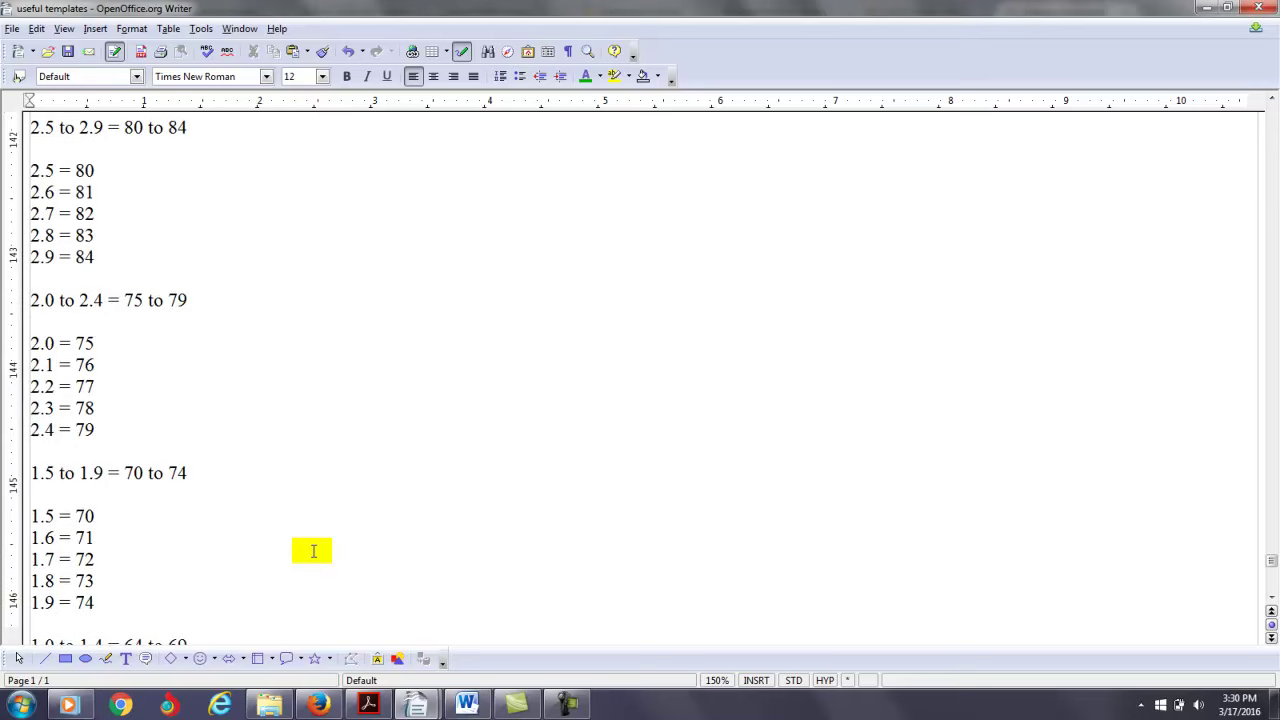
key("Down")
key("Down")
key("Down")
key("Down")
key("Down")
key("Up")
key("Up")
key("Up")
key("Up")
key("Up")
key("Up")
key("Up")
key("Up")
key("Up")
key("Up")
key("Up")
key("Up")
key("Down")
key("Down")
key("Down")
key("Up")
key("Up")
key("Up")
key("Left")
key("Left")
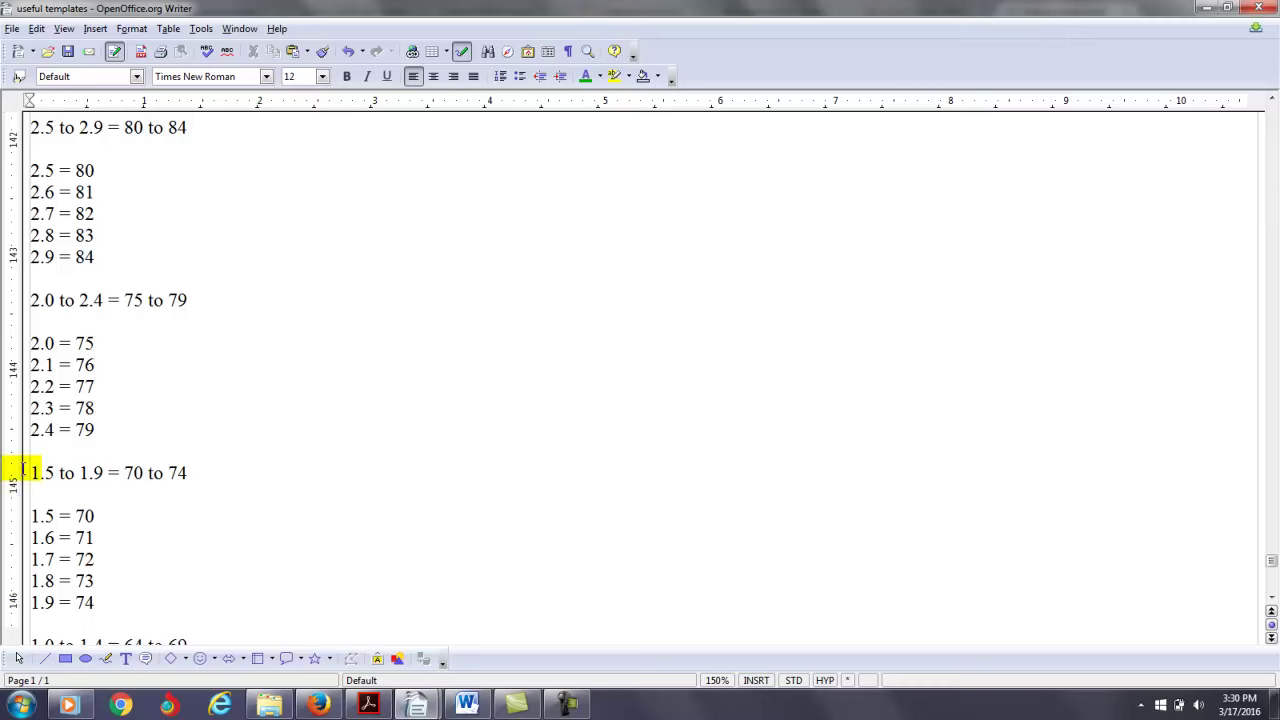
left_click(33, 343)
left_click(46, 343)
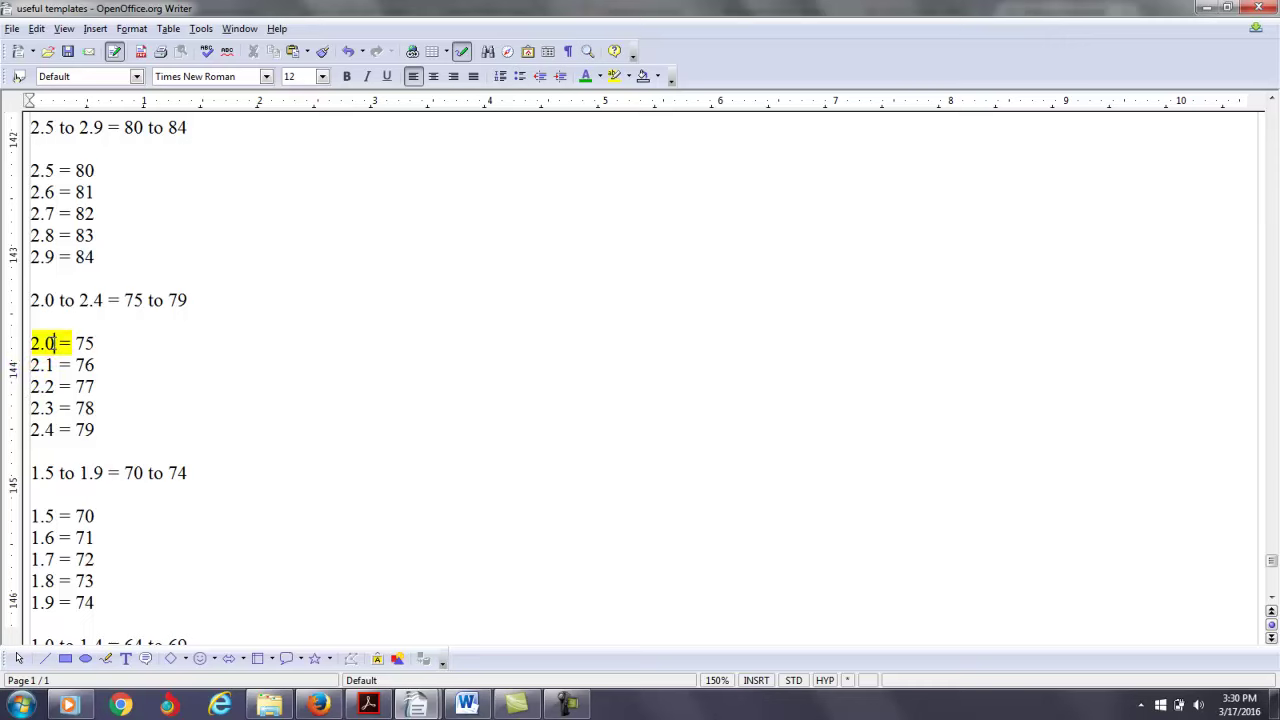